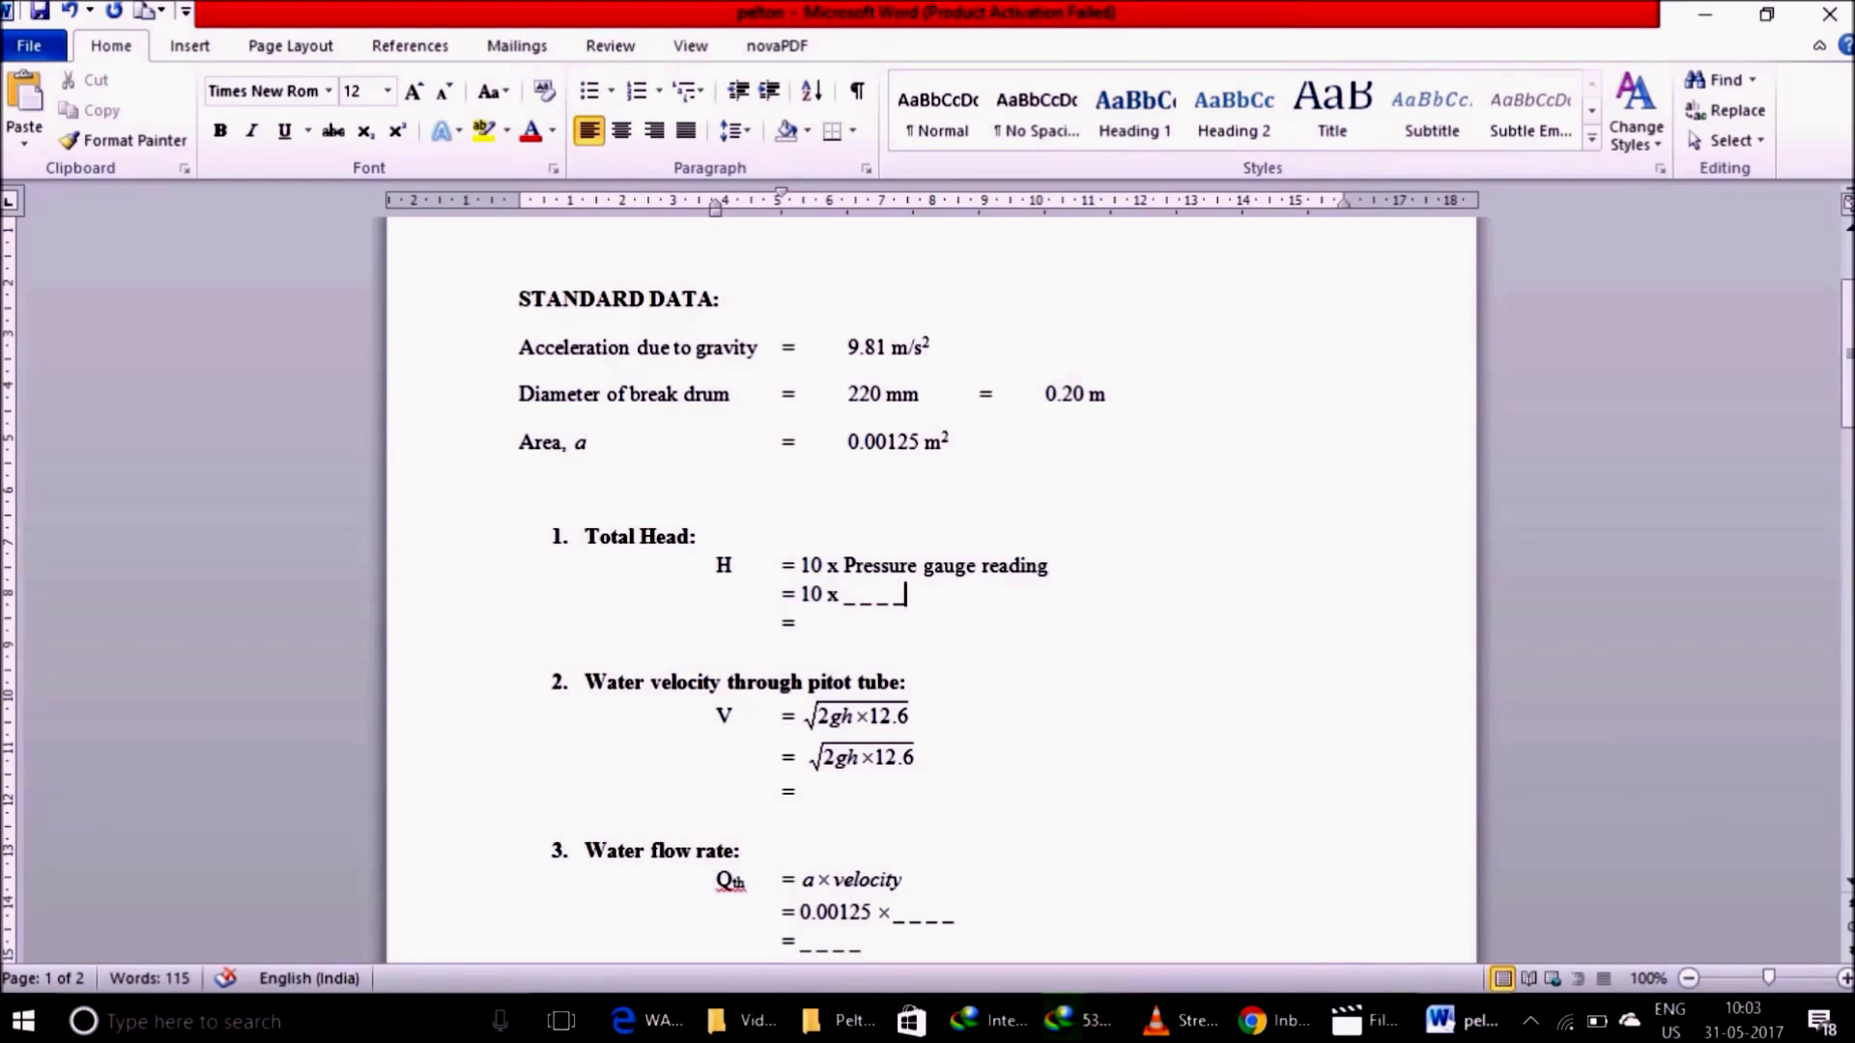
# Step: Fill the Total Head line as 10 x 1.6 with the result 16 m
pyautogui.press('BackSpace')
pyautogui.press('BackSpace')
pyautogui.press('BackSpace')
pyautogui.press('BackSpace')
pyautogui.press('BackSpace')
pyautogui.press('BackSpace')
pyautogui.click(530, 131)
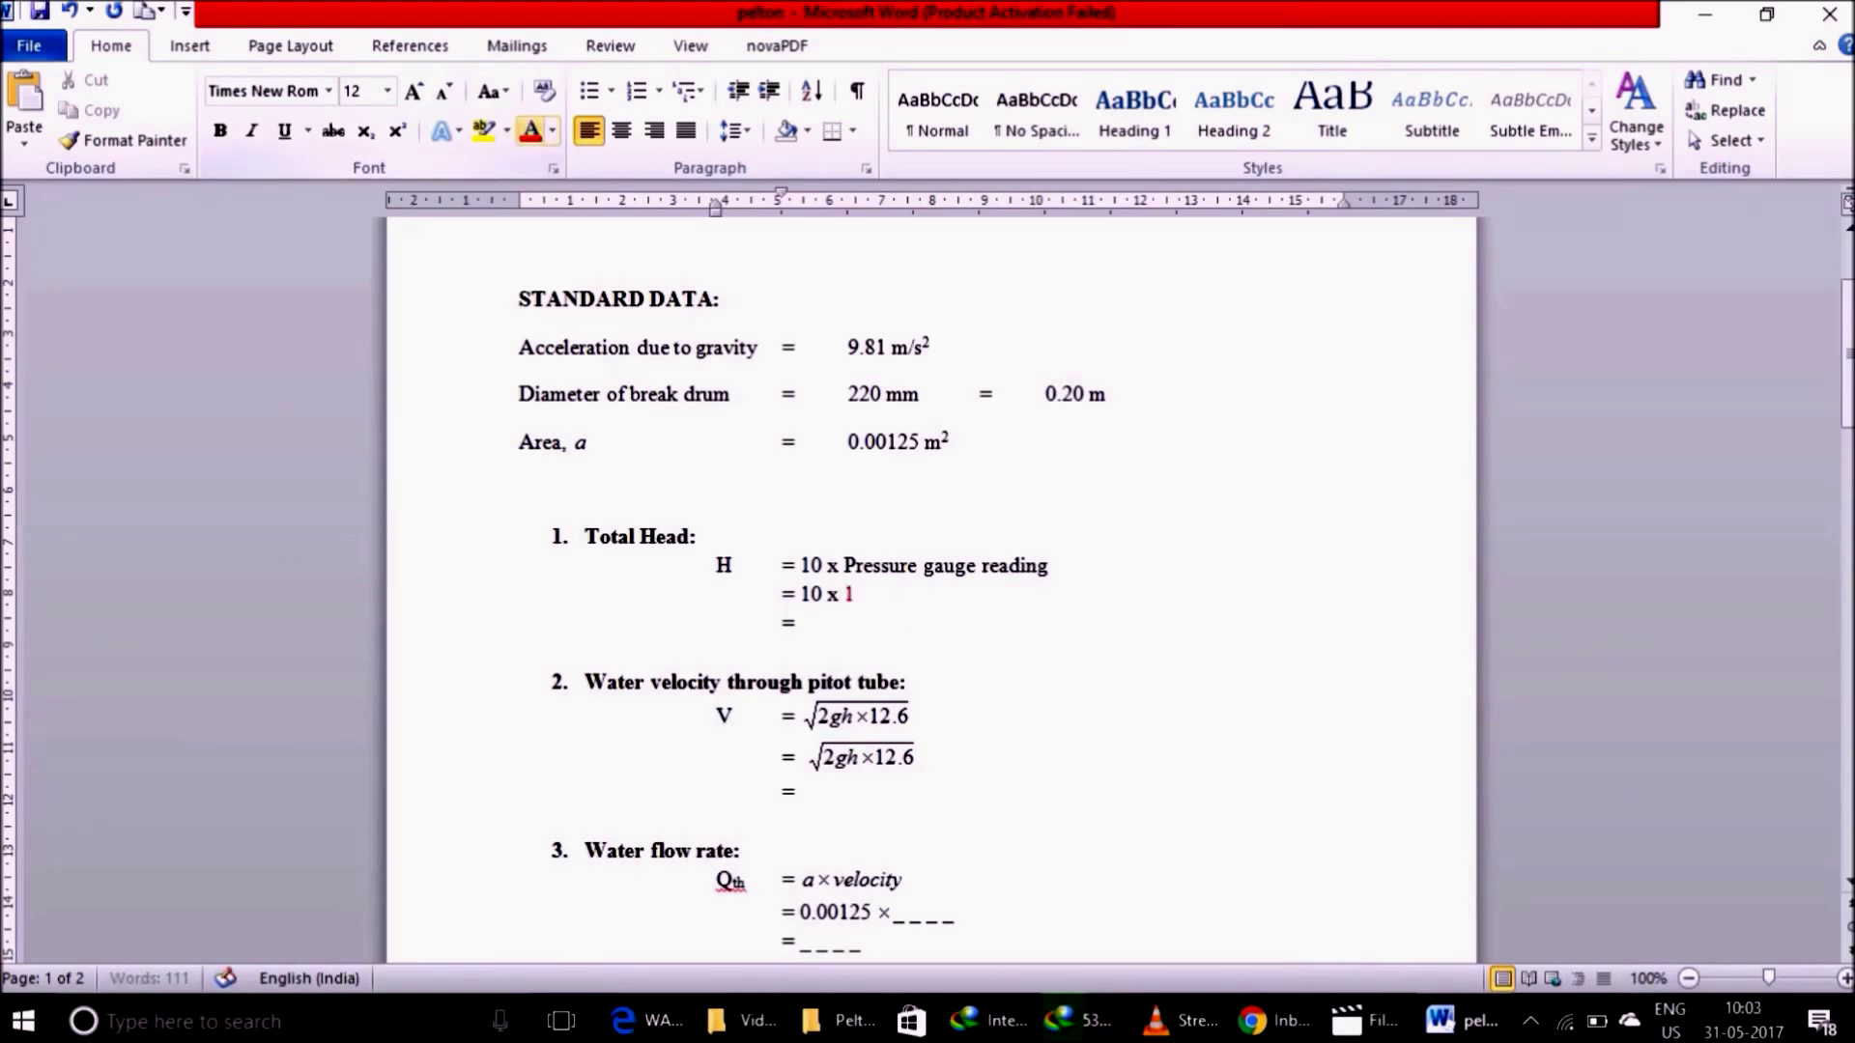
pyautogui.write('1.6')
pyautogui.press('Down')
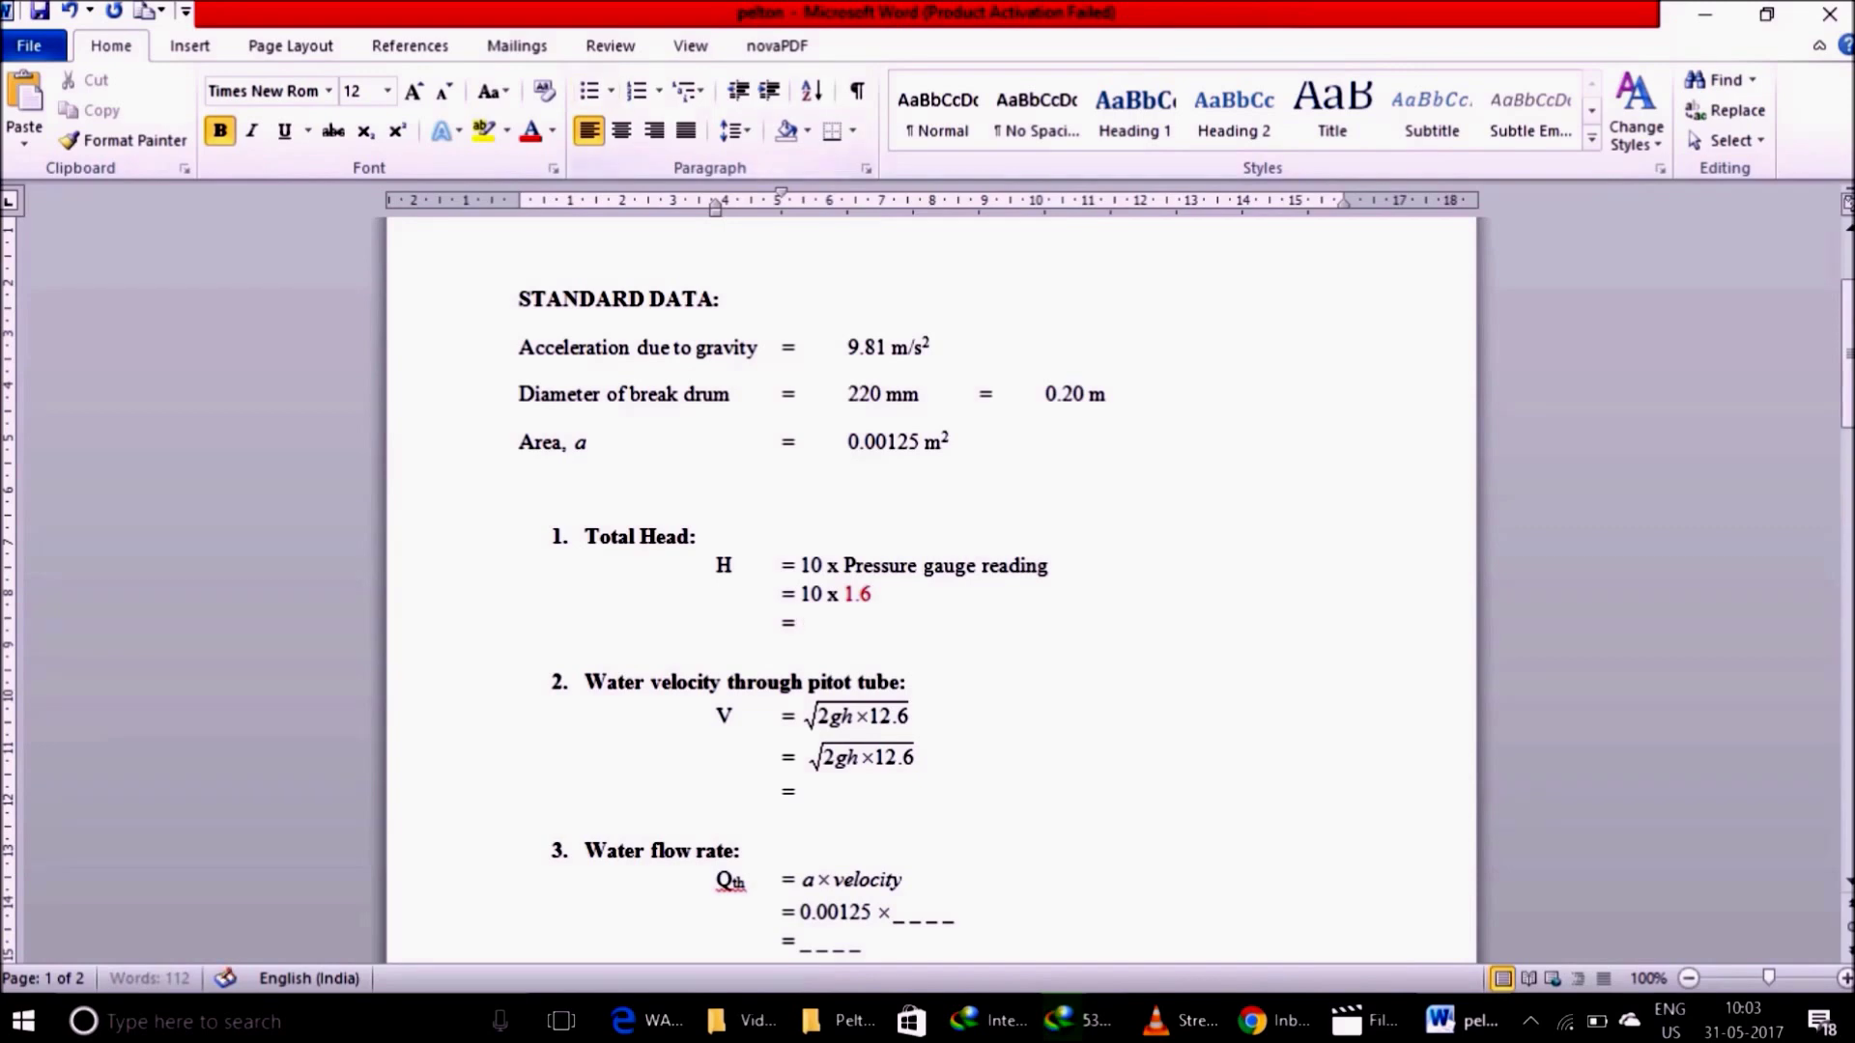
pyautogui.write('16')
pyautogui.write(' m')
# Step: Make the 1.6 gauge reading bold in automatic black
pyautogui.press('Up')
pyautogui.press('End')
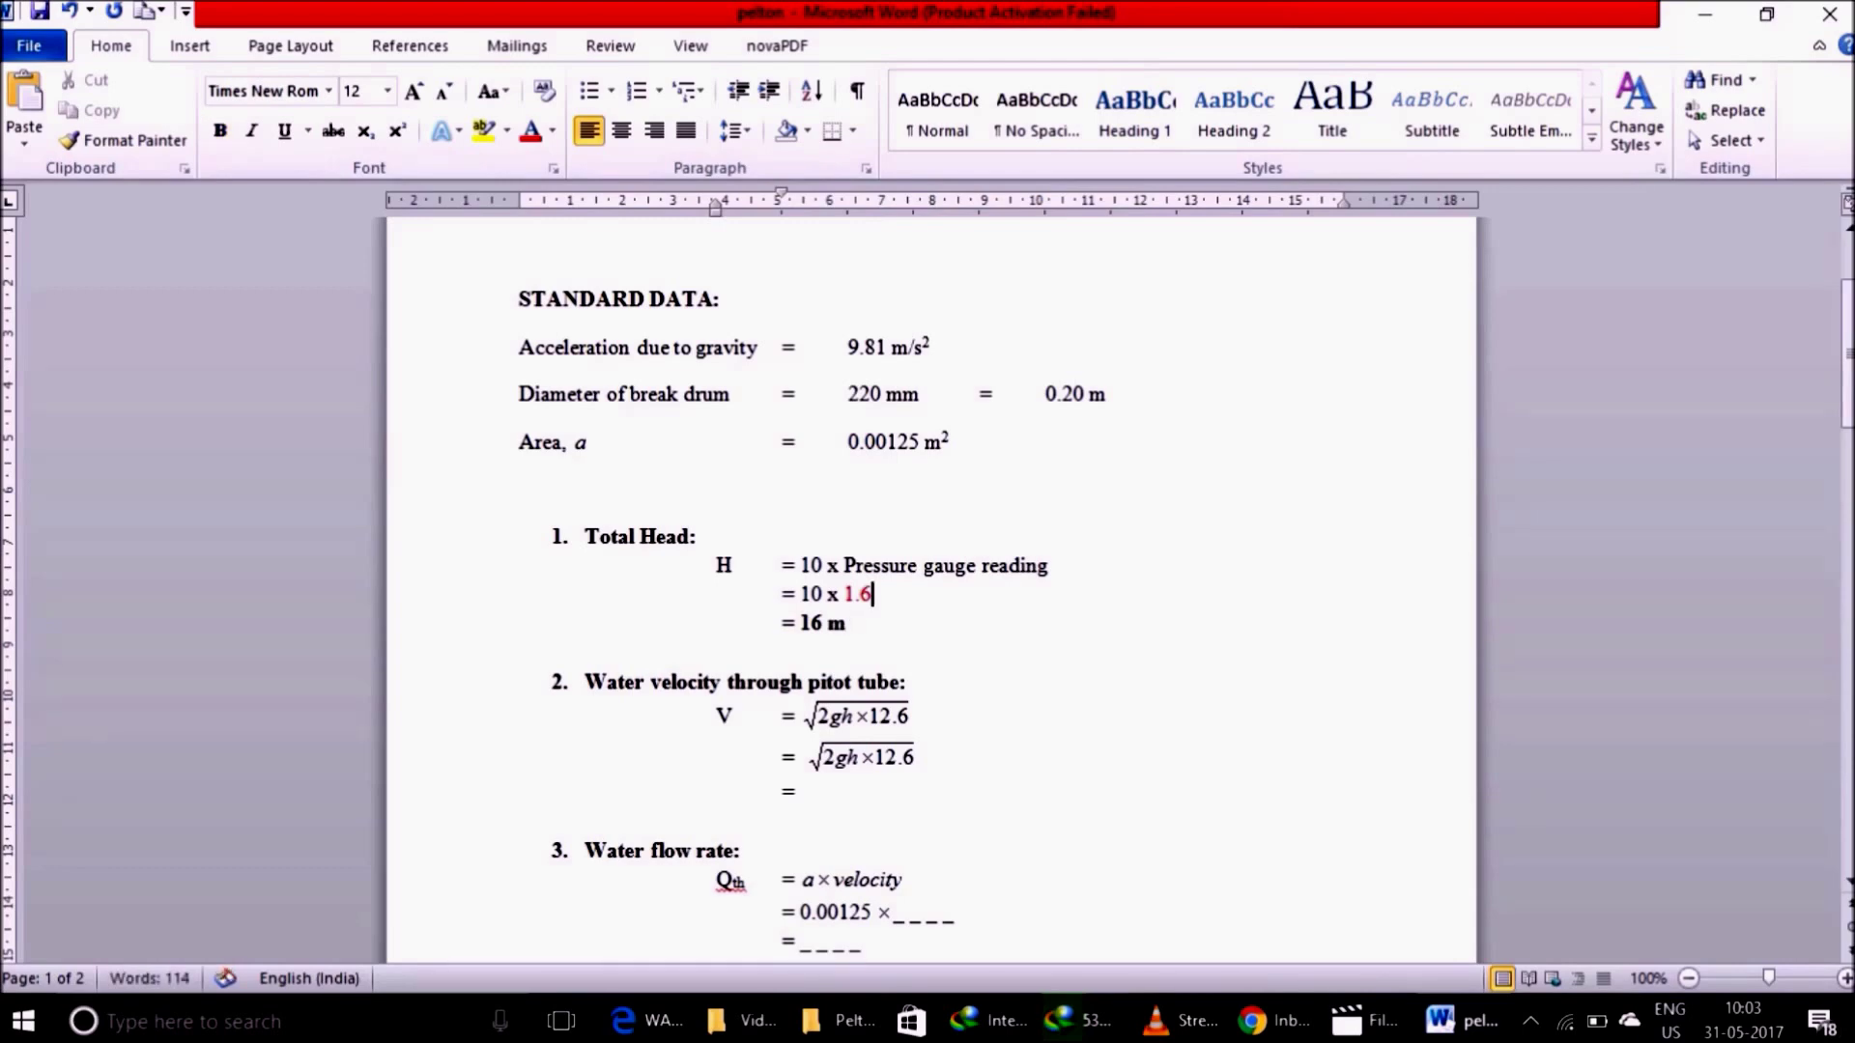
pyautogui.hotkey('shift', 'Left')
pyautogui.hotkey('shift', 'Left')
pyautogui.hotkey('shift', 'Left')
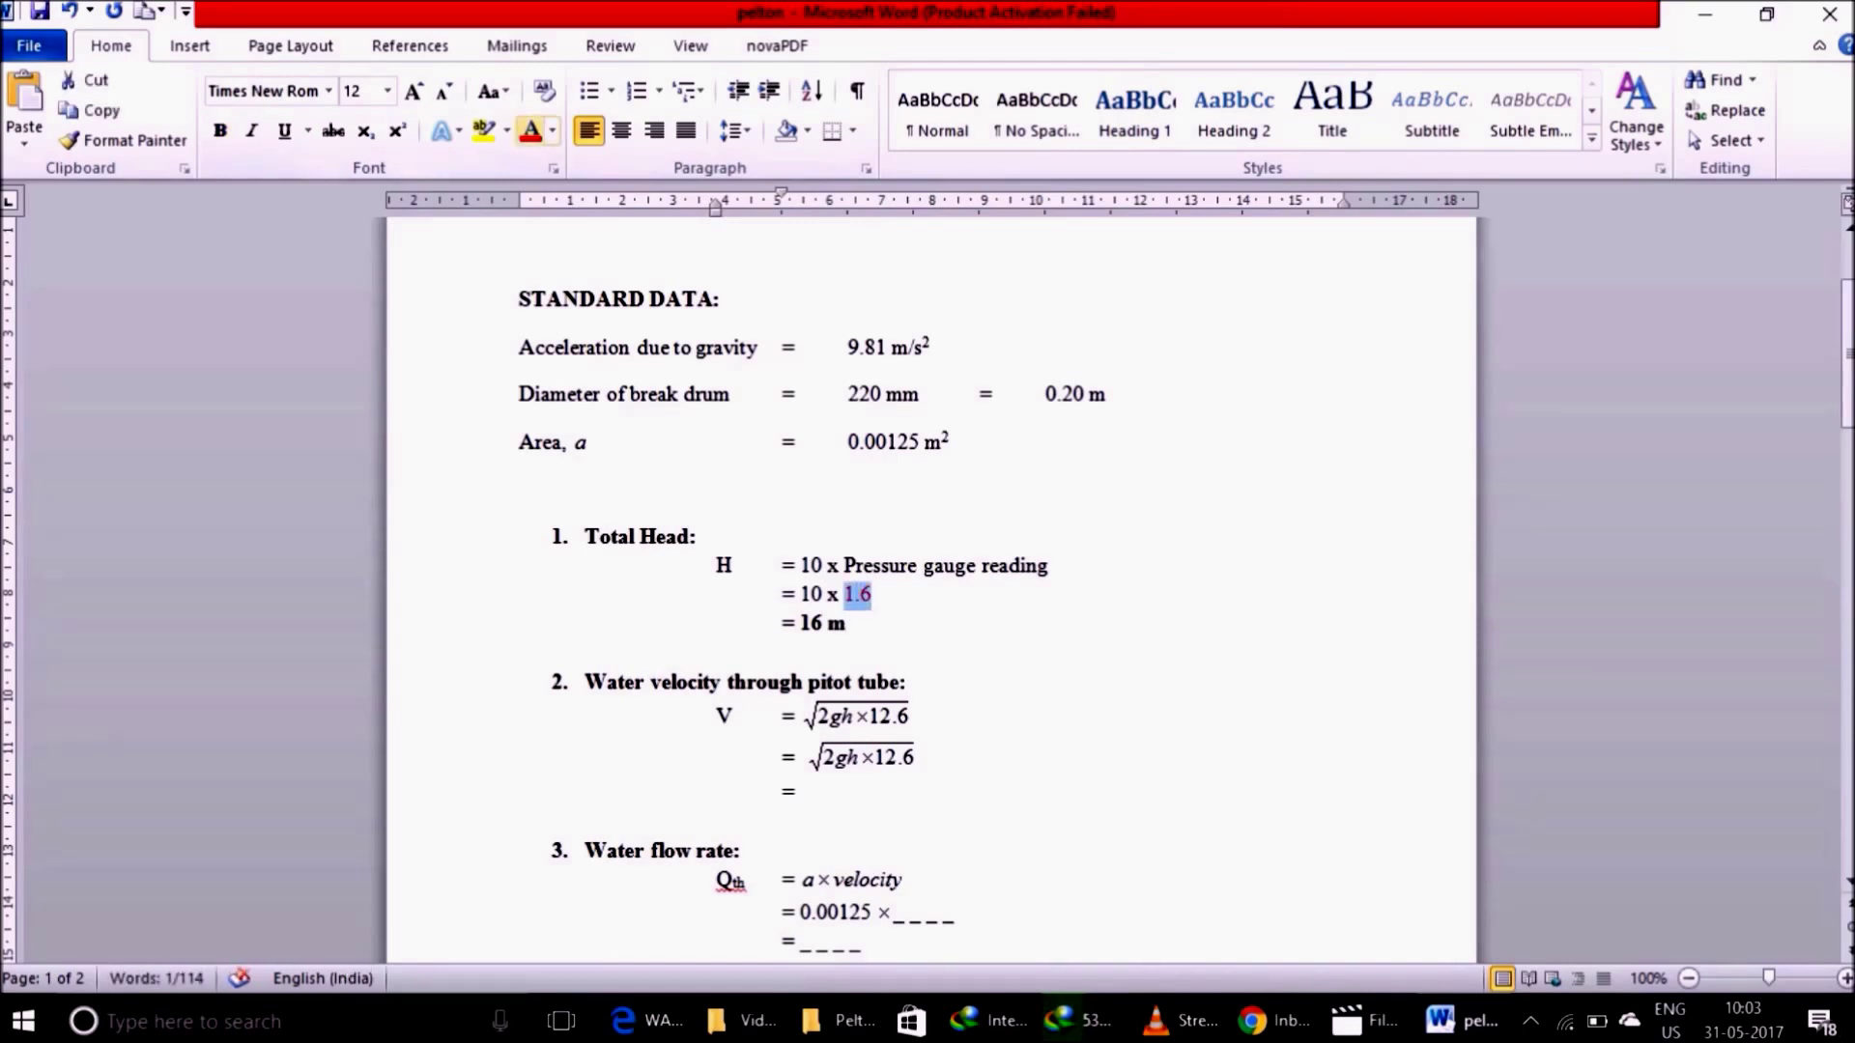
pyautogui.click(552, 131)
pyautogui.click(598, 165)
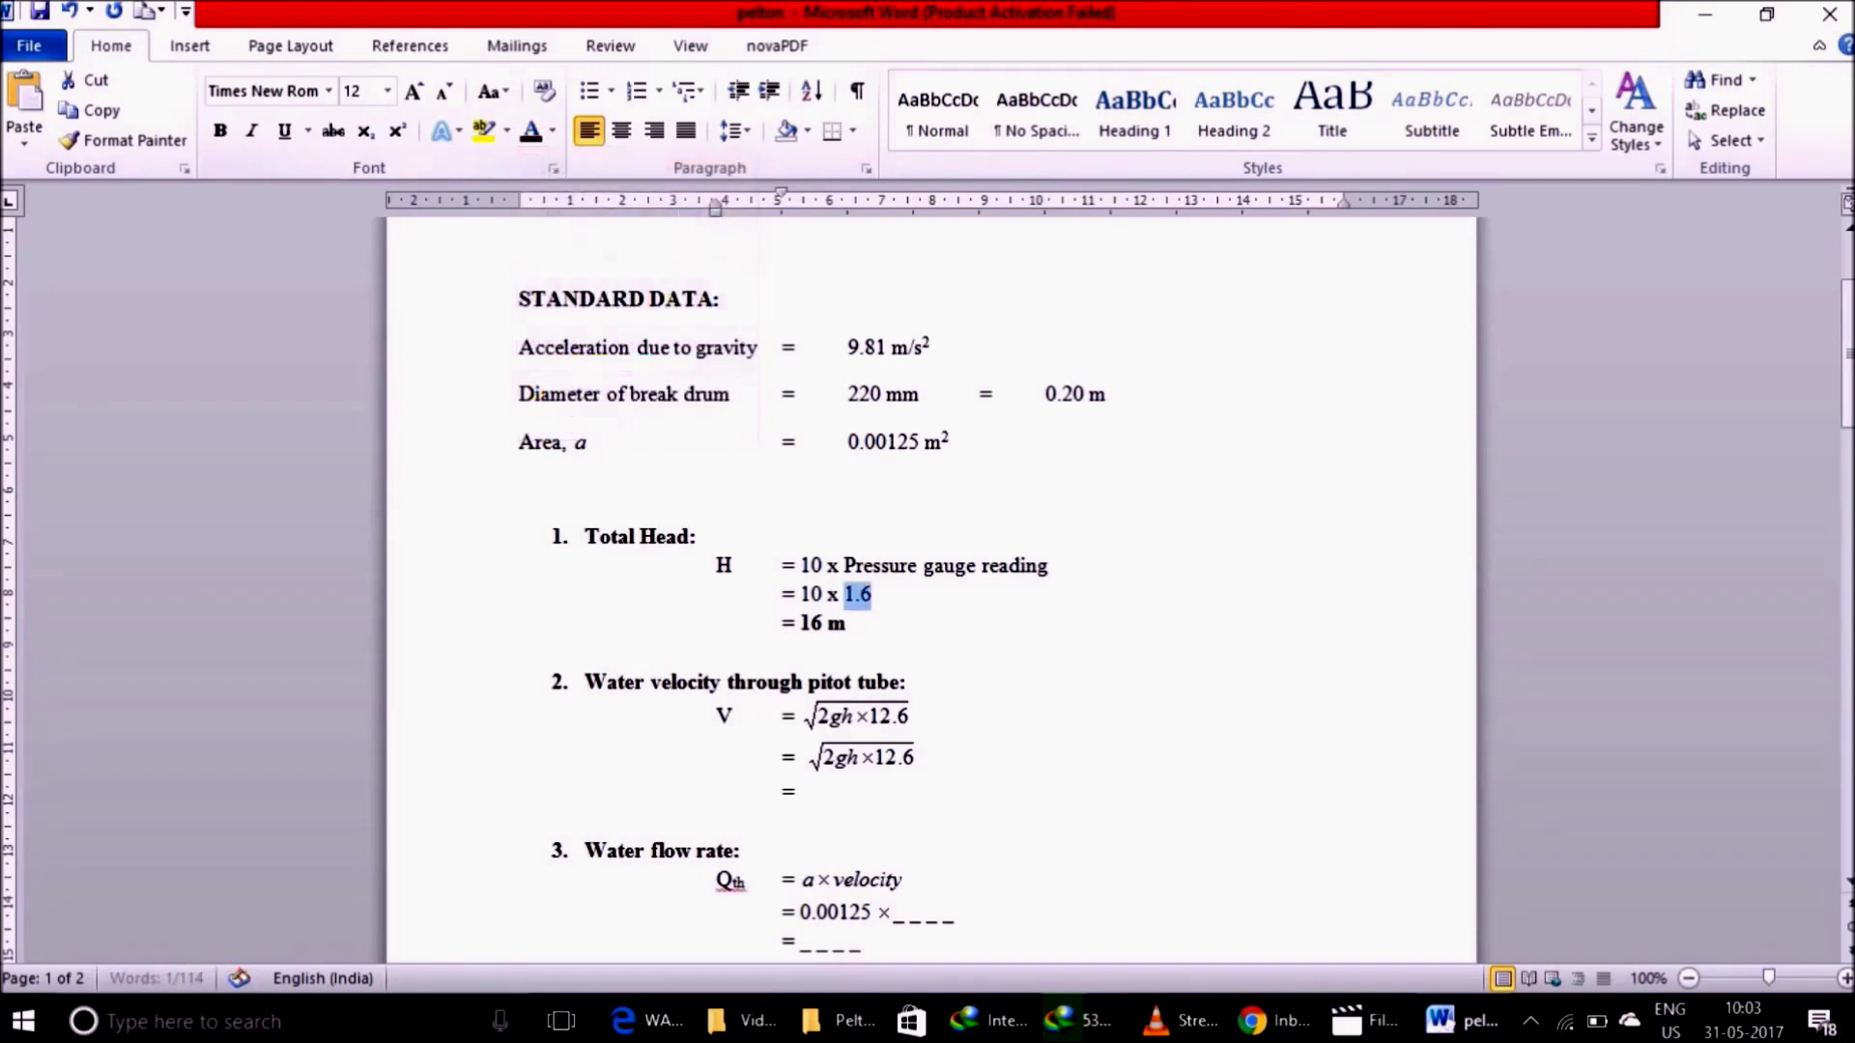
pyautogui.hotkey('ctrl', 'b')
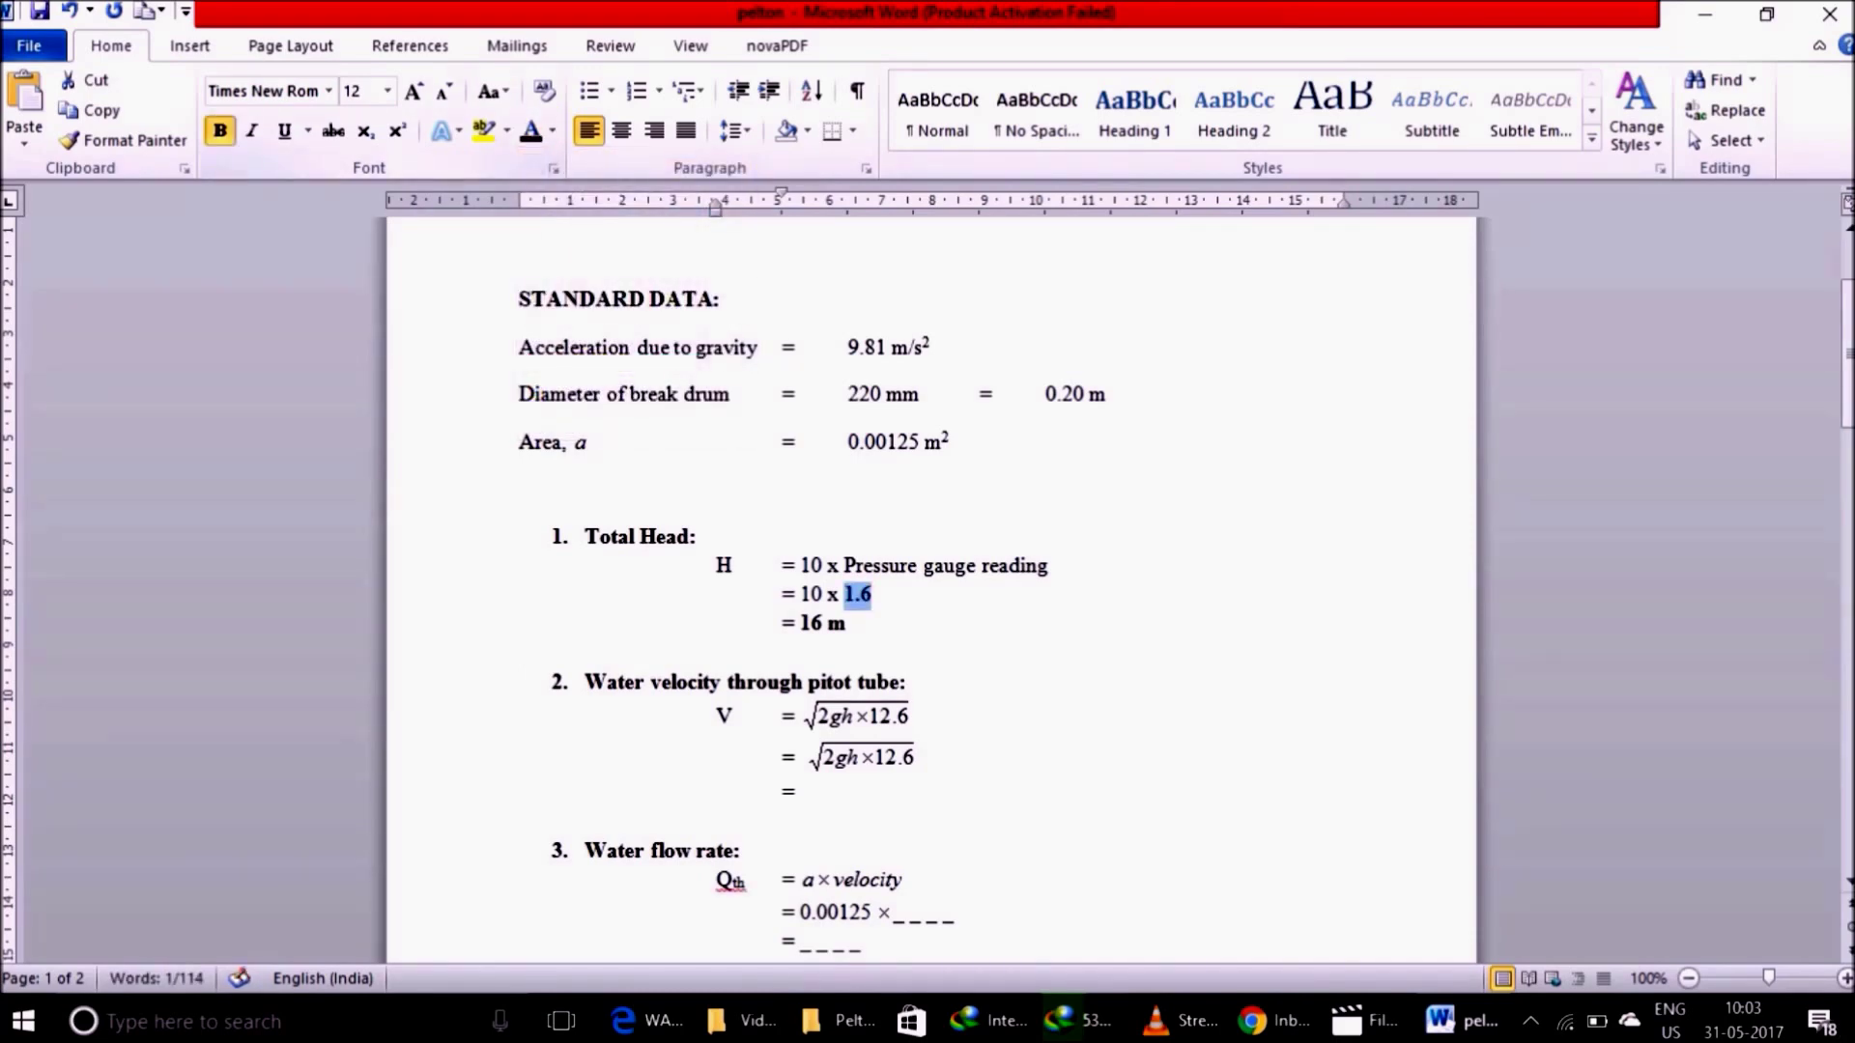
pyautogui.click(921, 757)
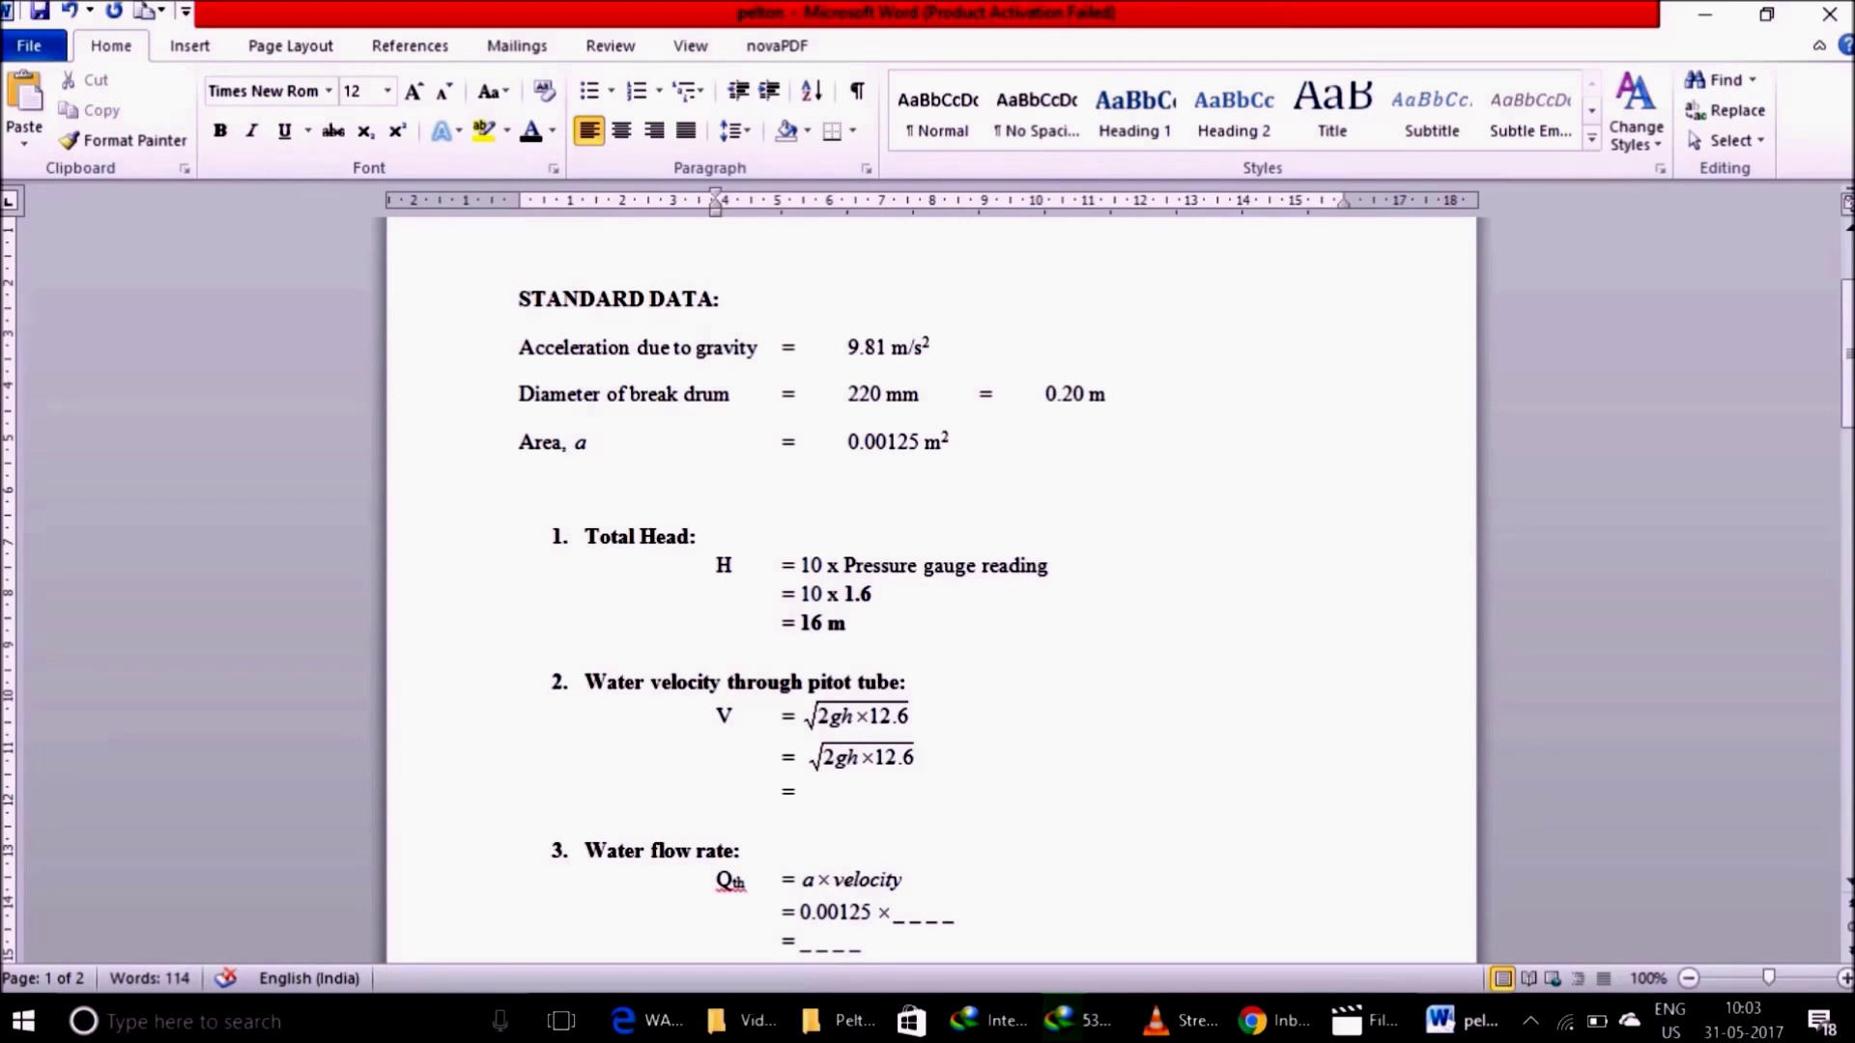
pyautogui.hotkey('shift', 'Left')
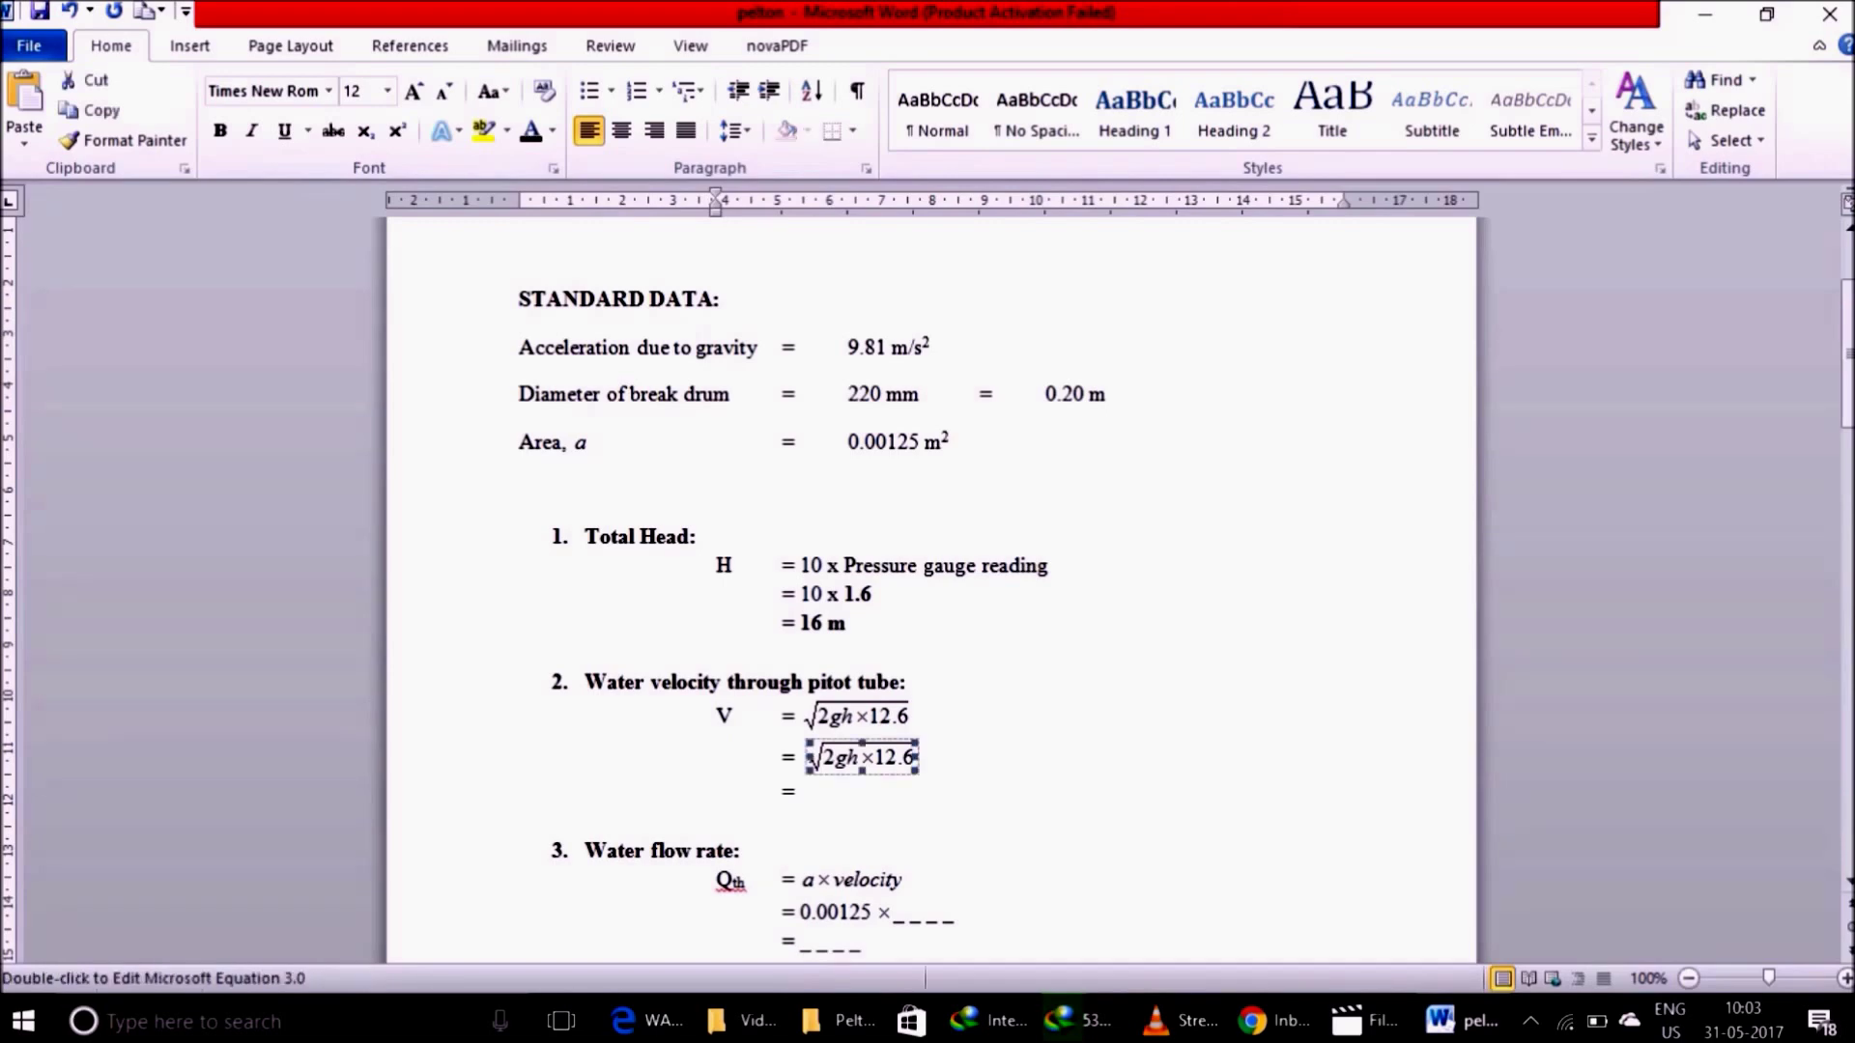
# Step: Replace h in the second velocity equation with the bracketed fraction (16.2−14.6)/100
pyautogui.press('Return')
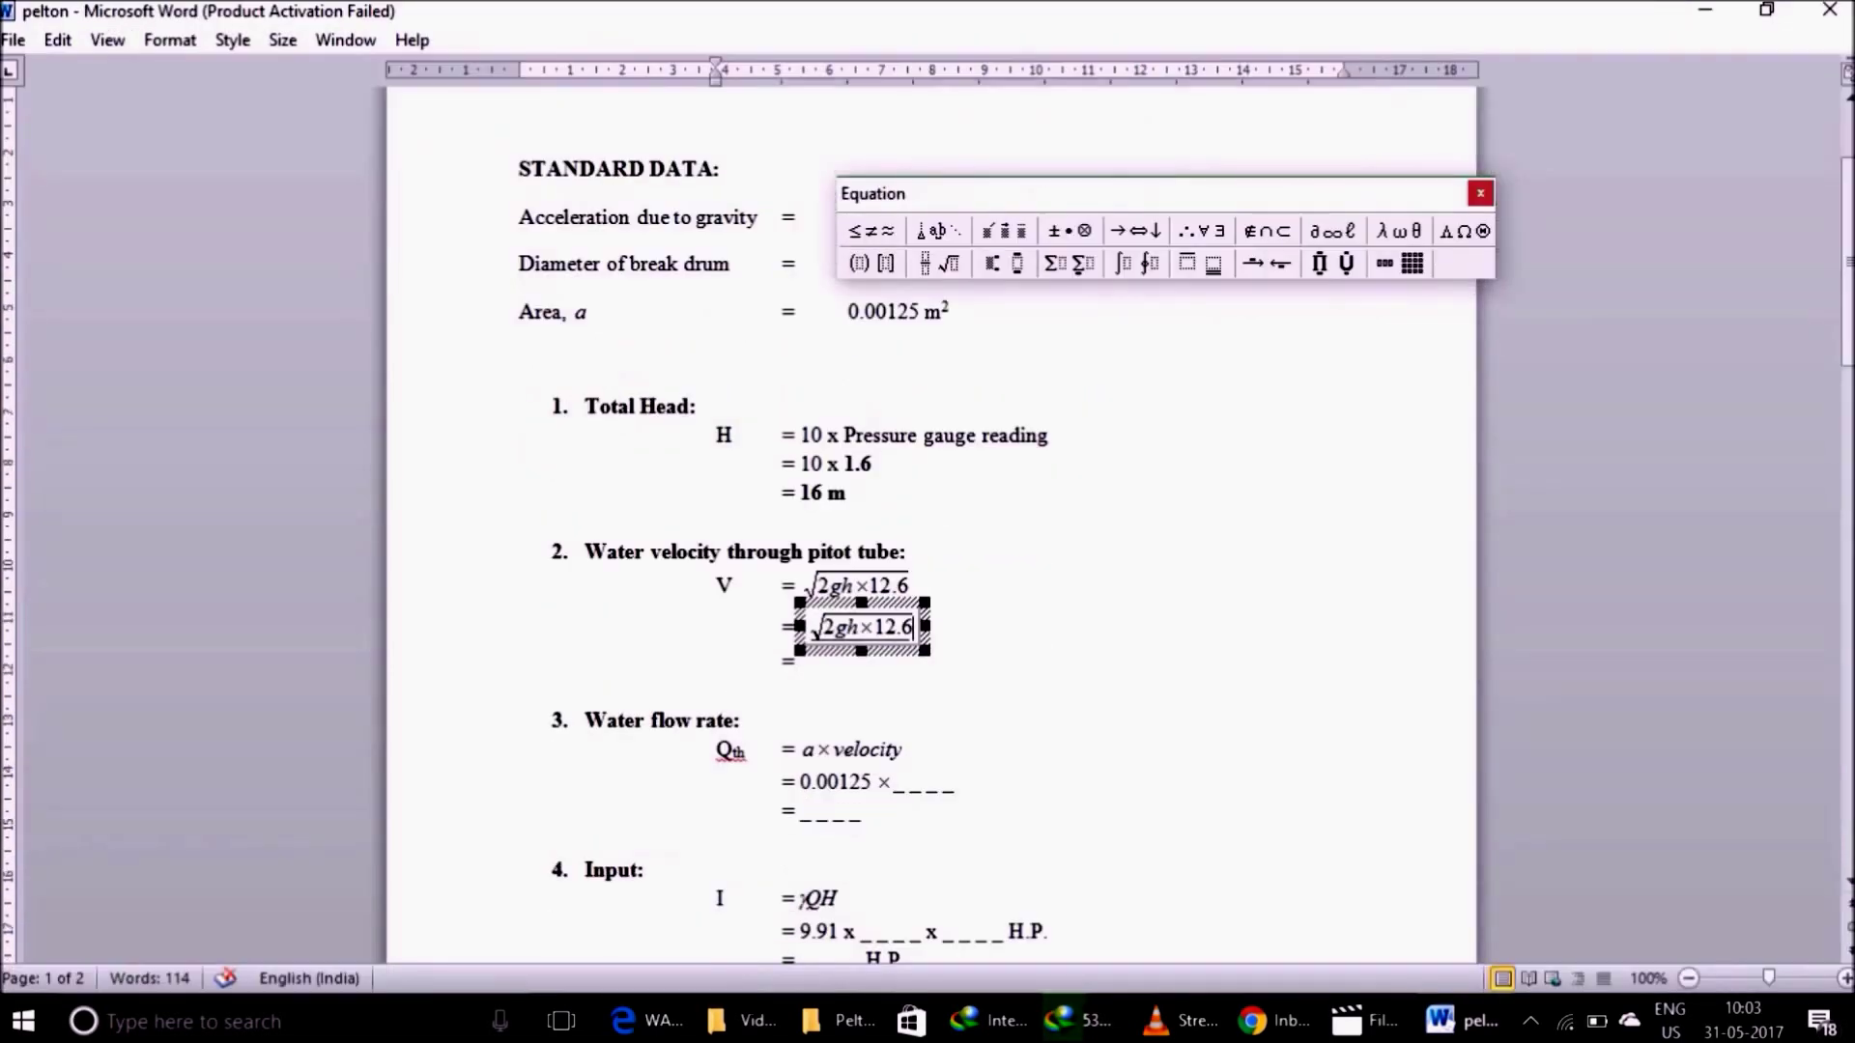
pyautogui.press('Left')
pyautogui.press('Left')
pyautogui.press('Left')
pyautogui.press('BackSpace')
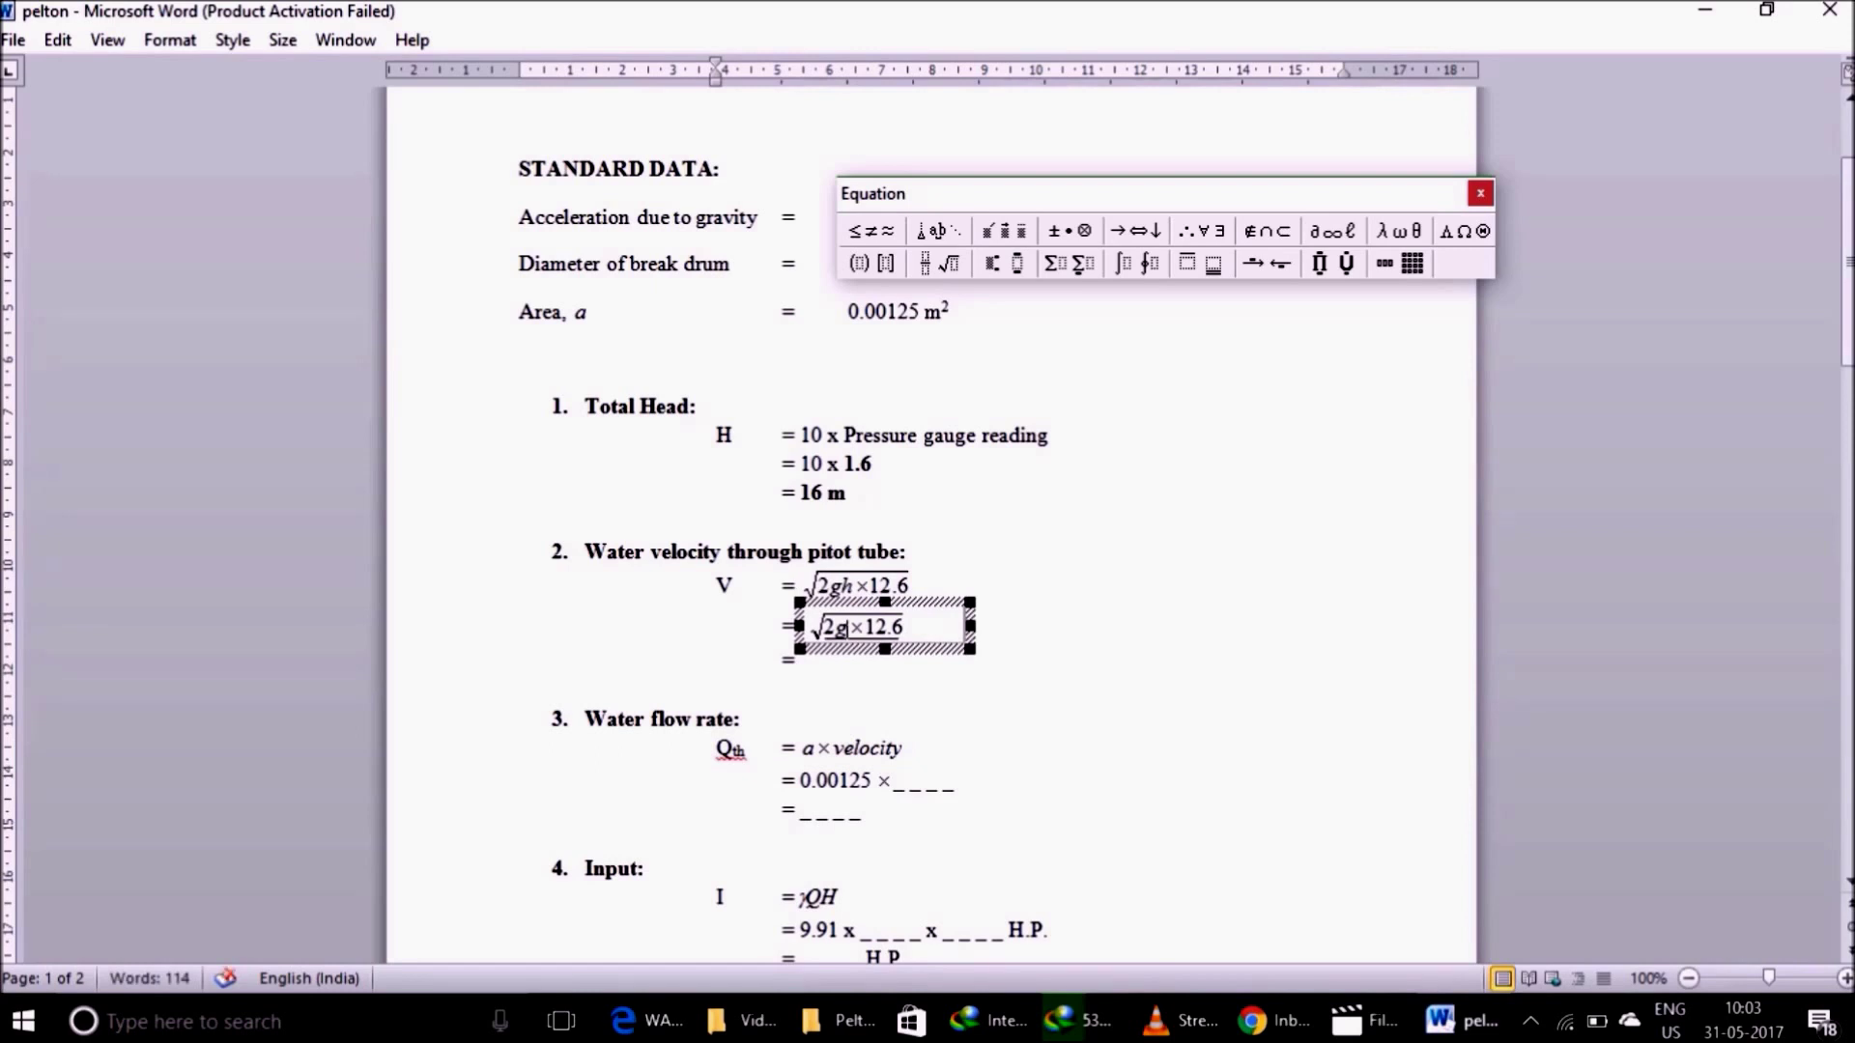
pyautogui.click(859, 263)
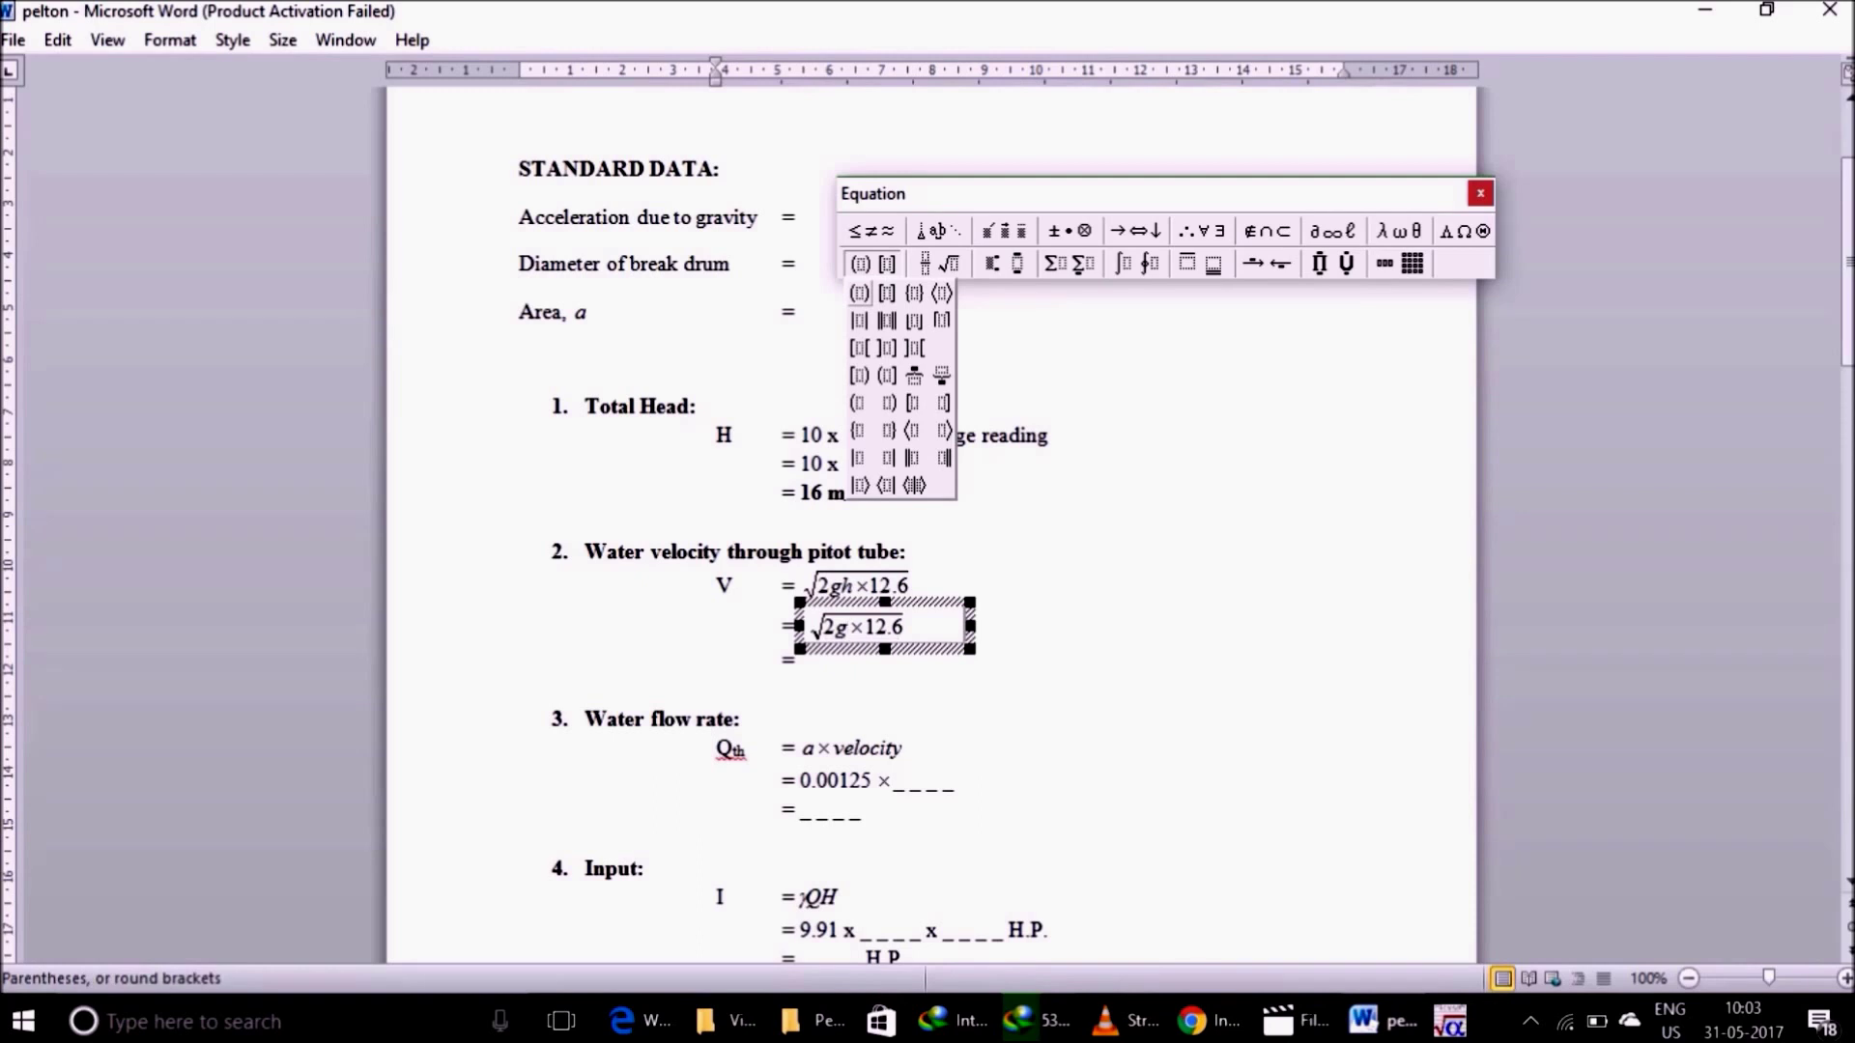
pyautogui.click(859, 292)
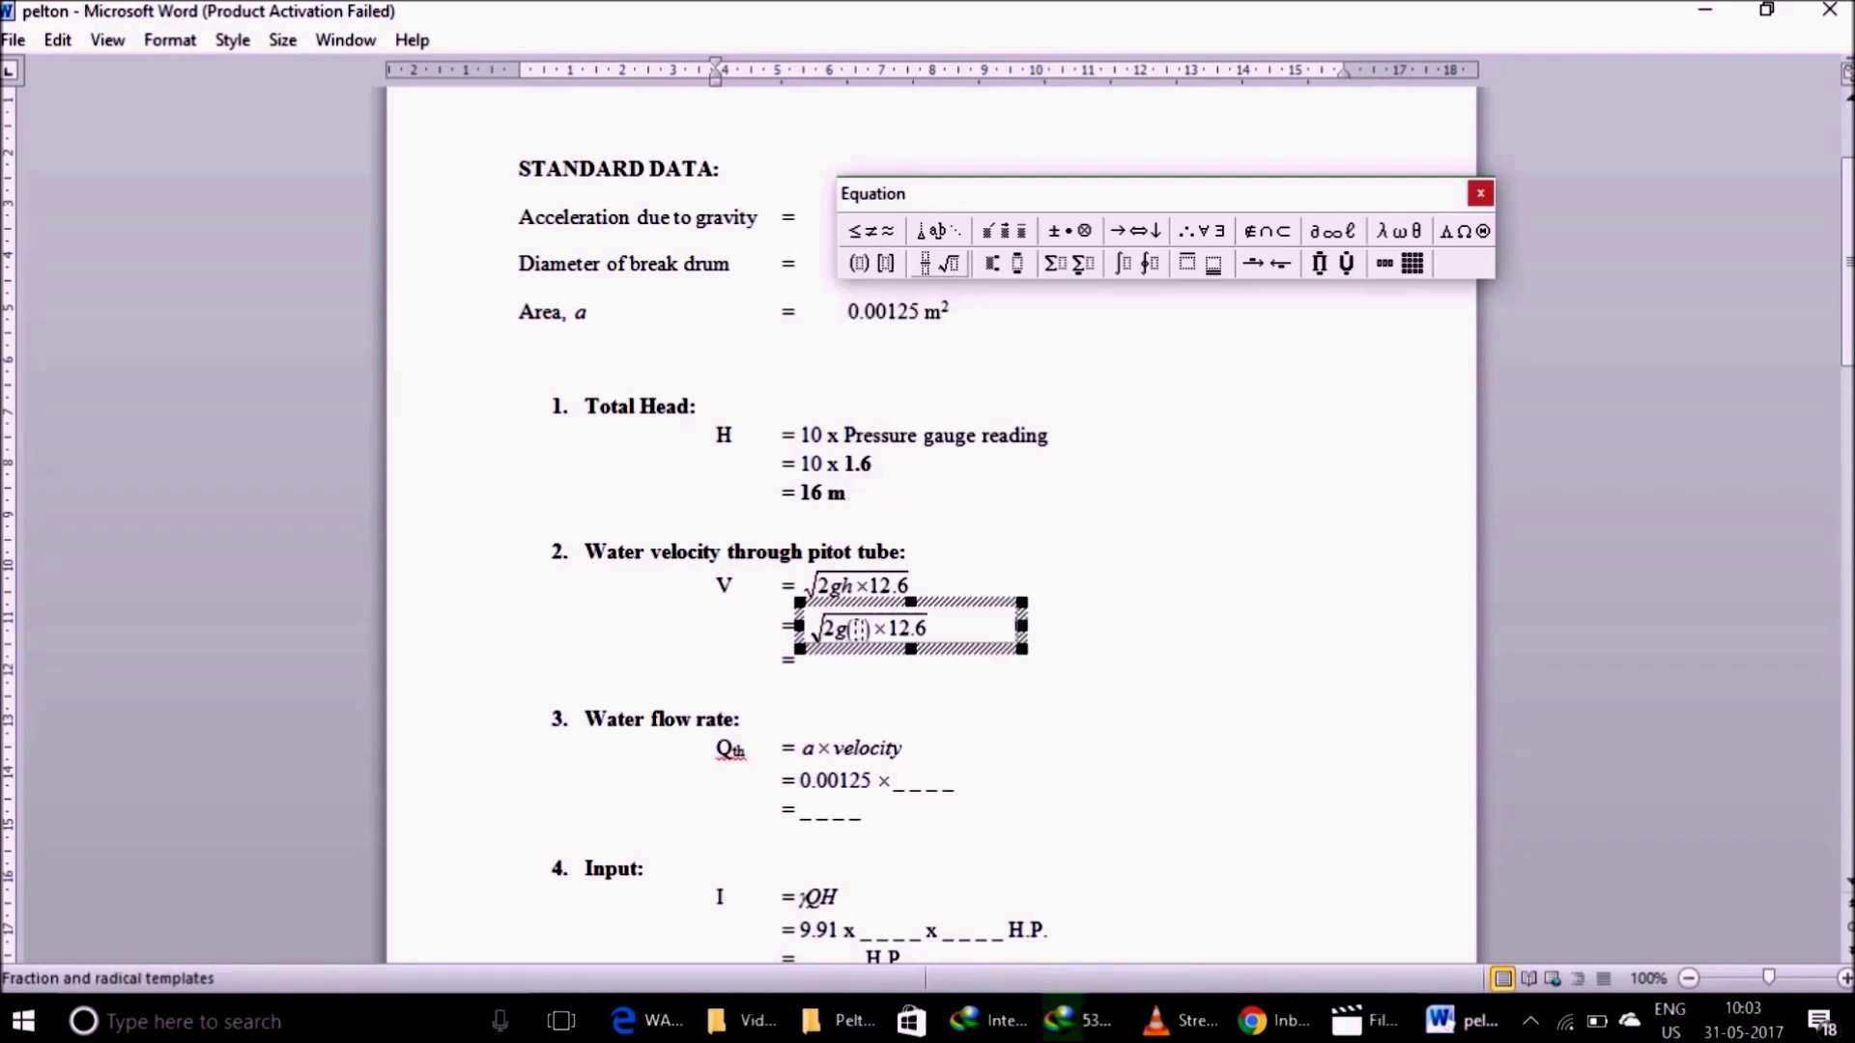
pyautogui.click(936, 263)
pyautogui.click(922, 290)
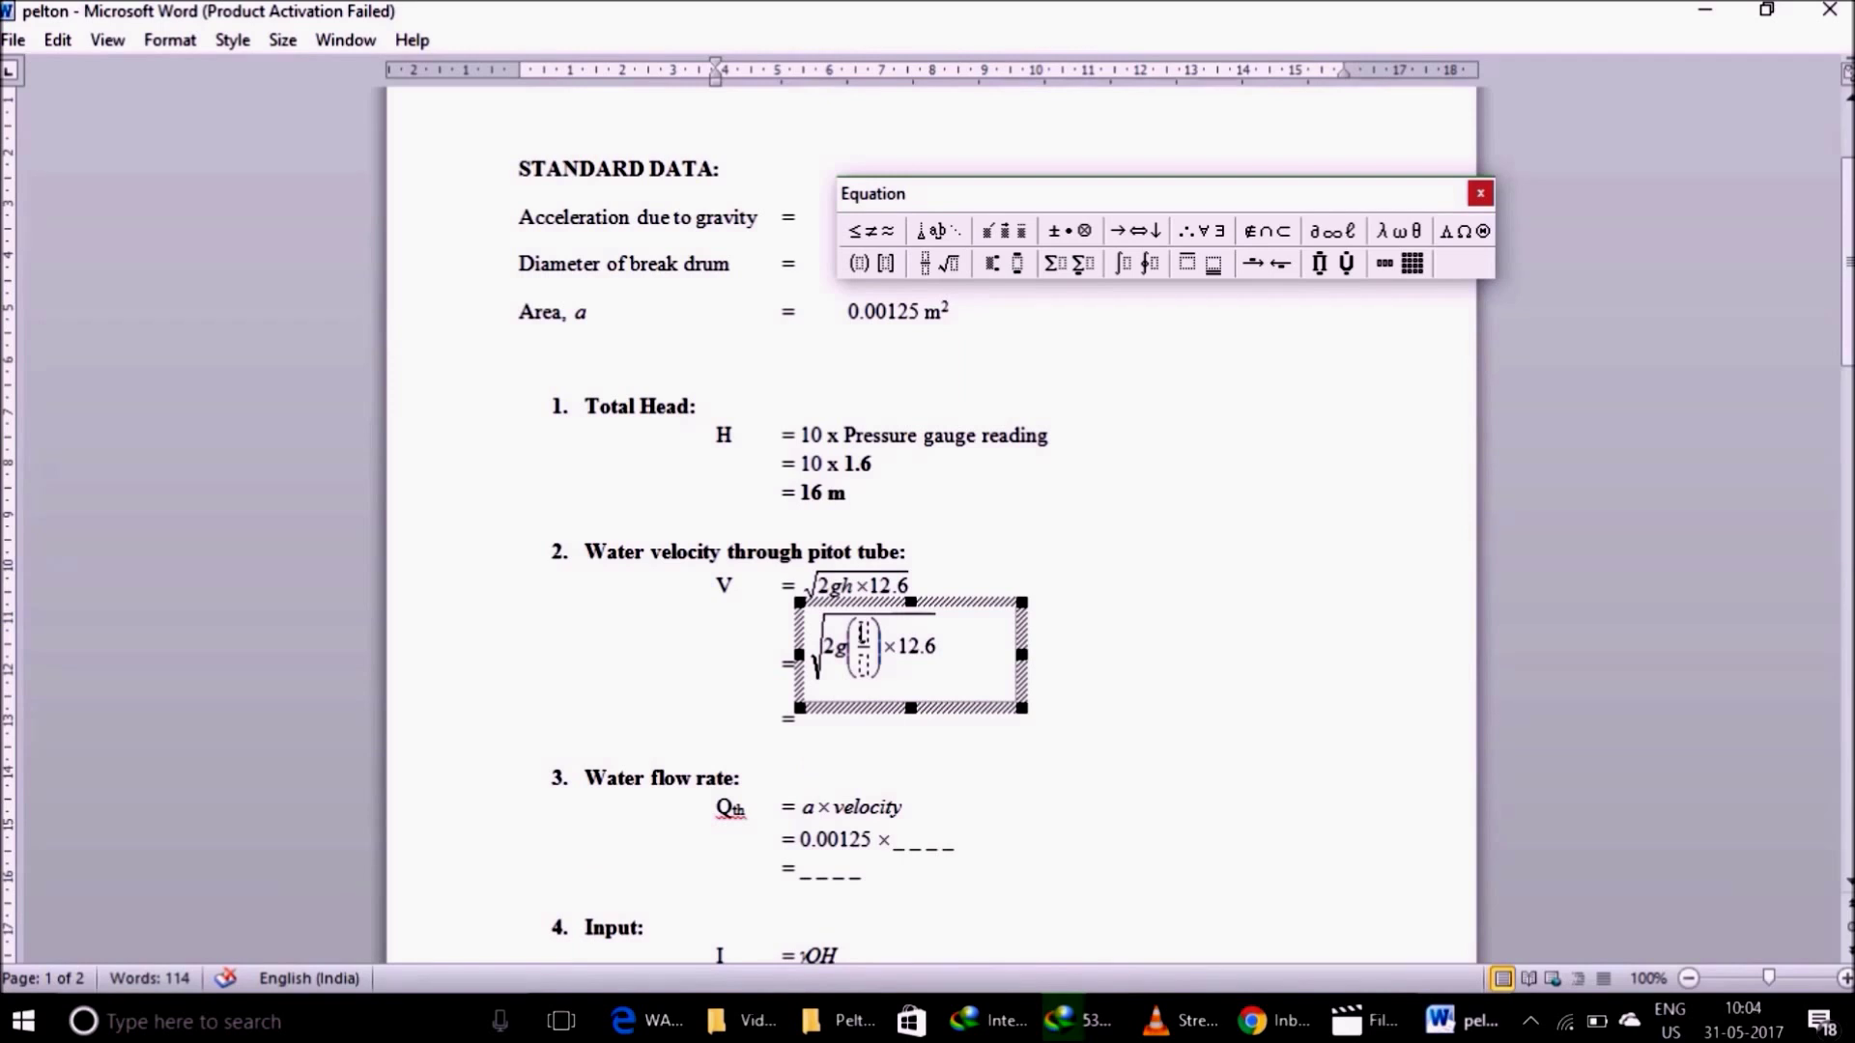
pyautogui.write('16')
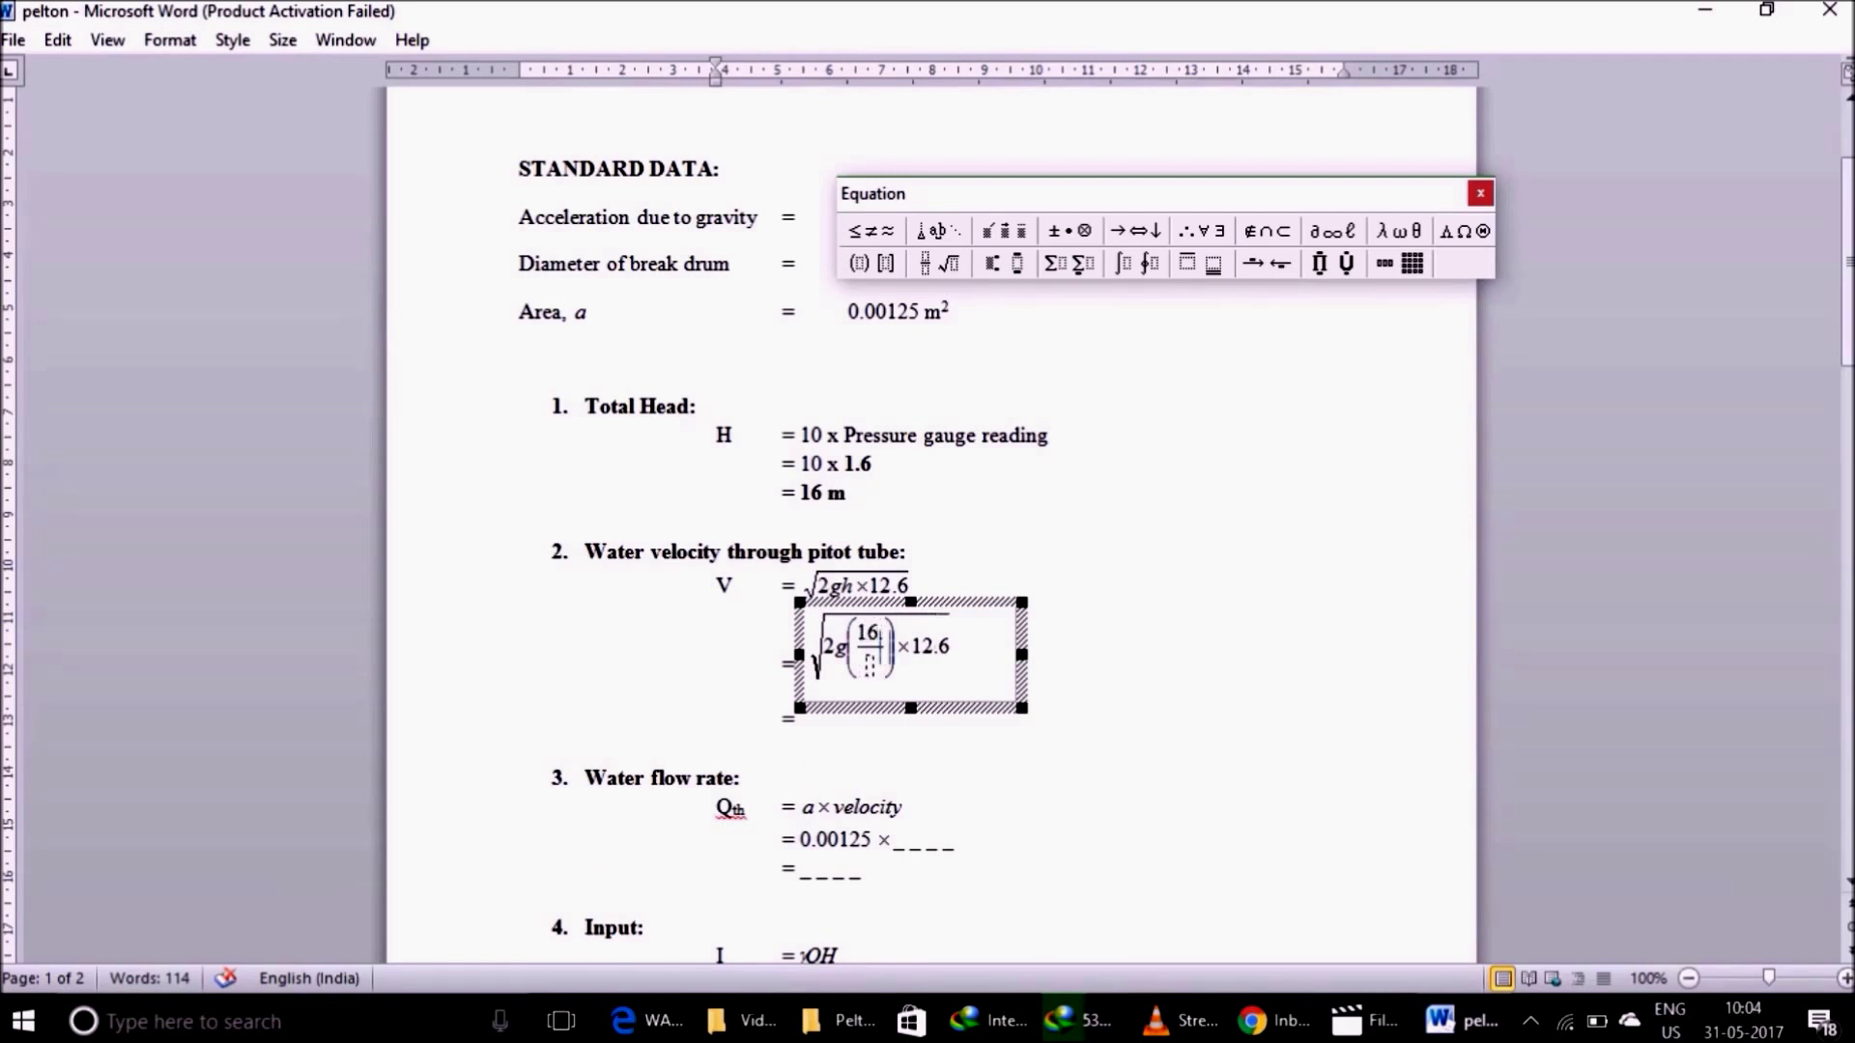
pyautogui.write('.2-1')
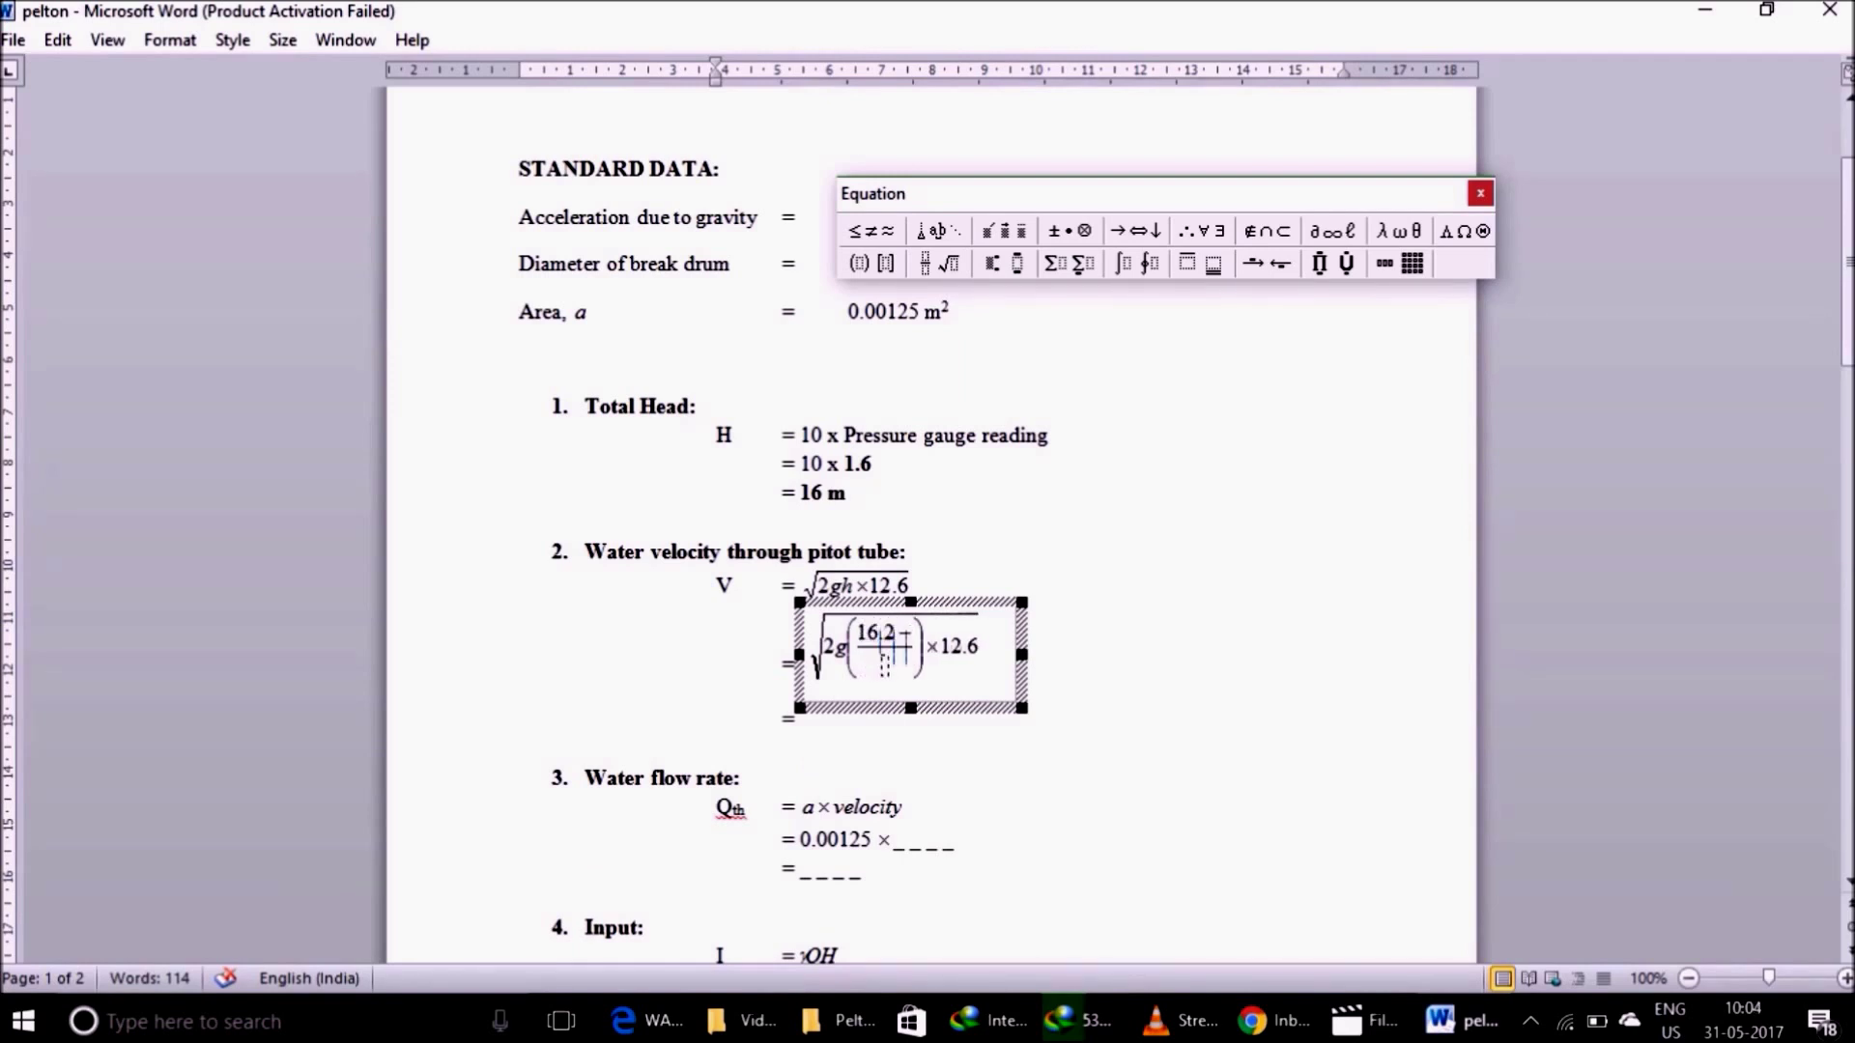
pyautogui.write('4.6')
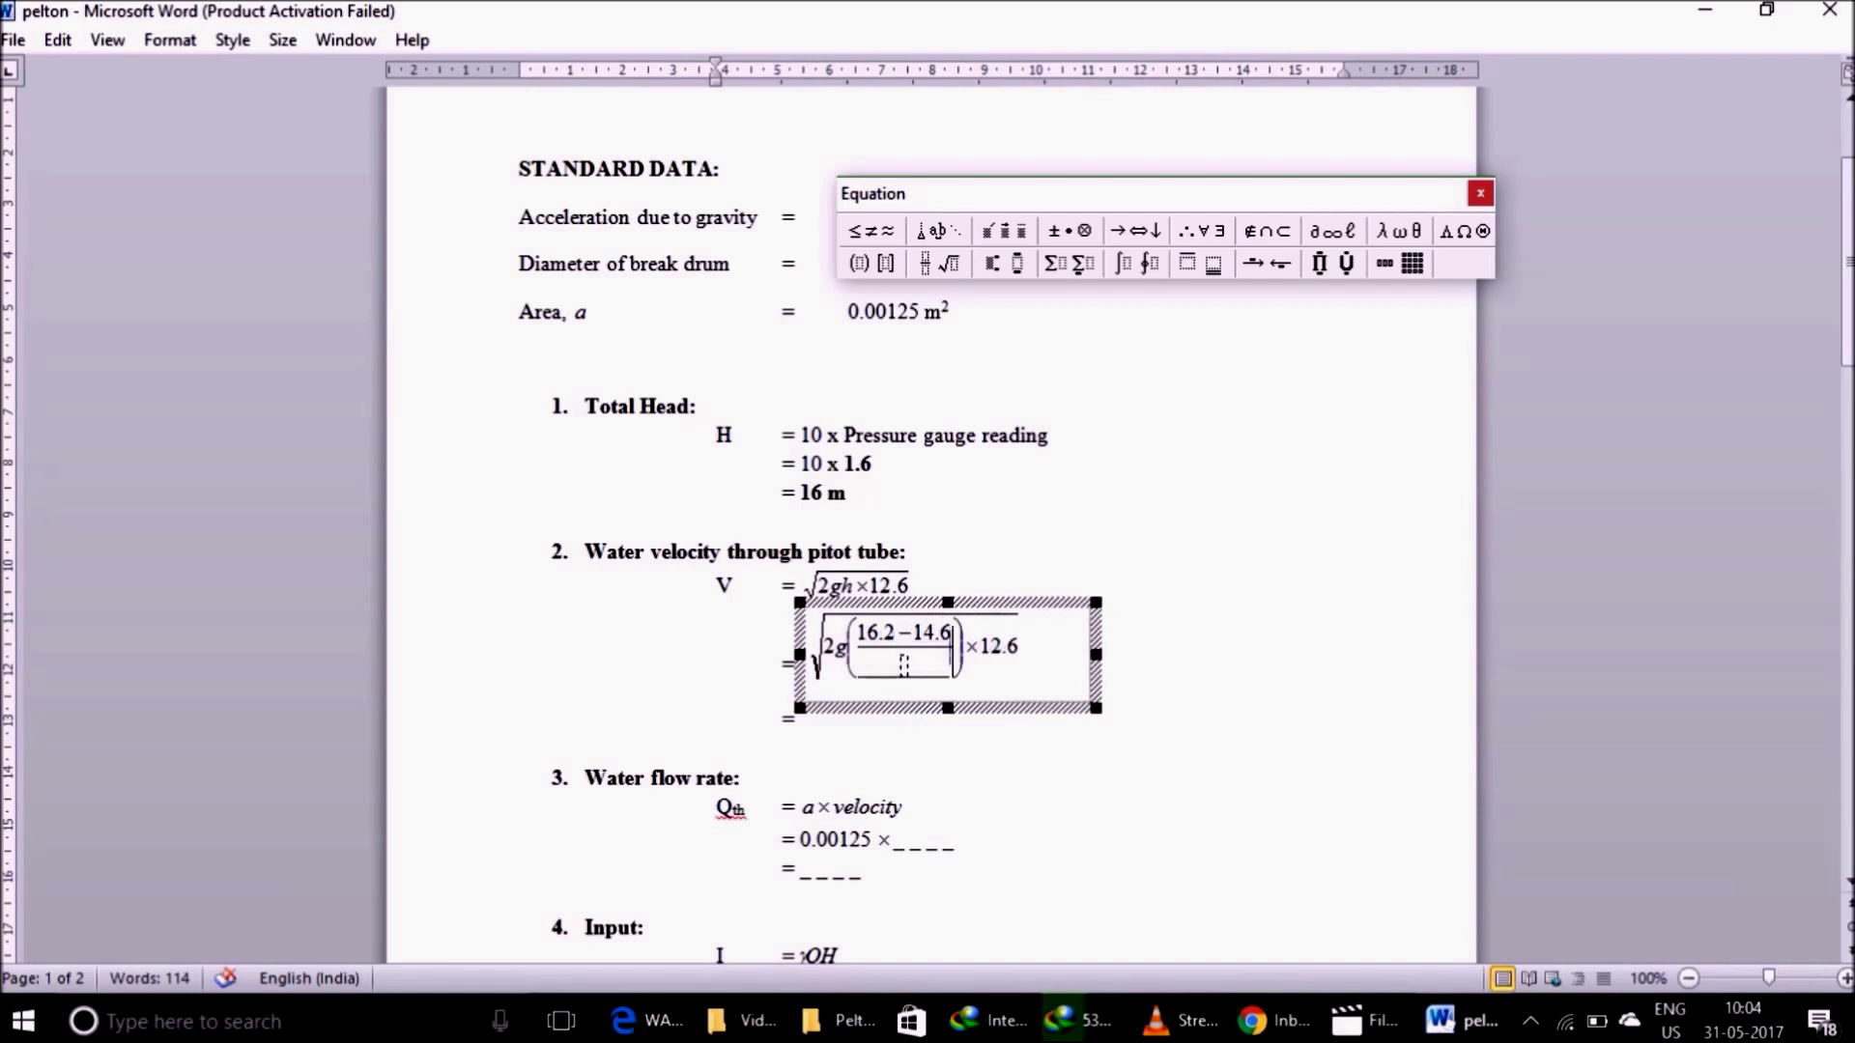
pyautogui.write('100')
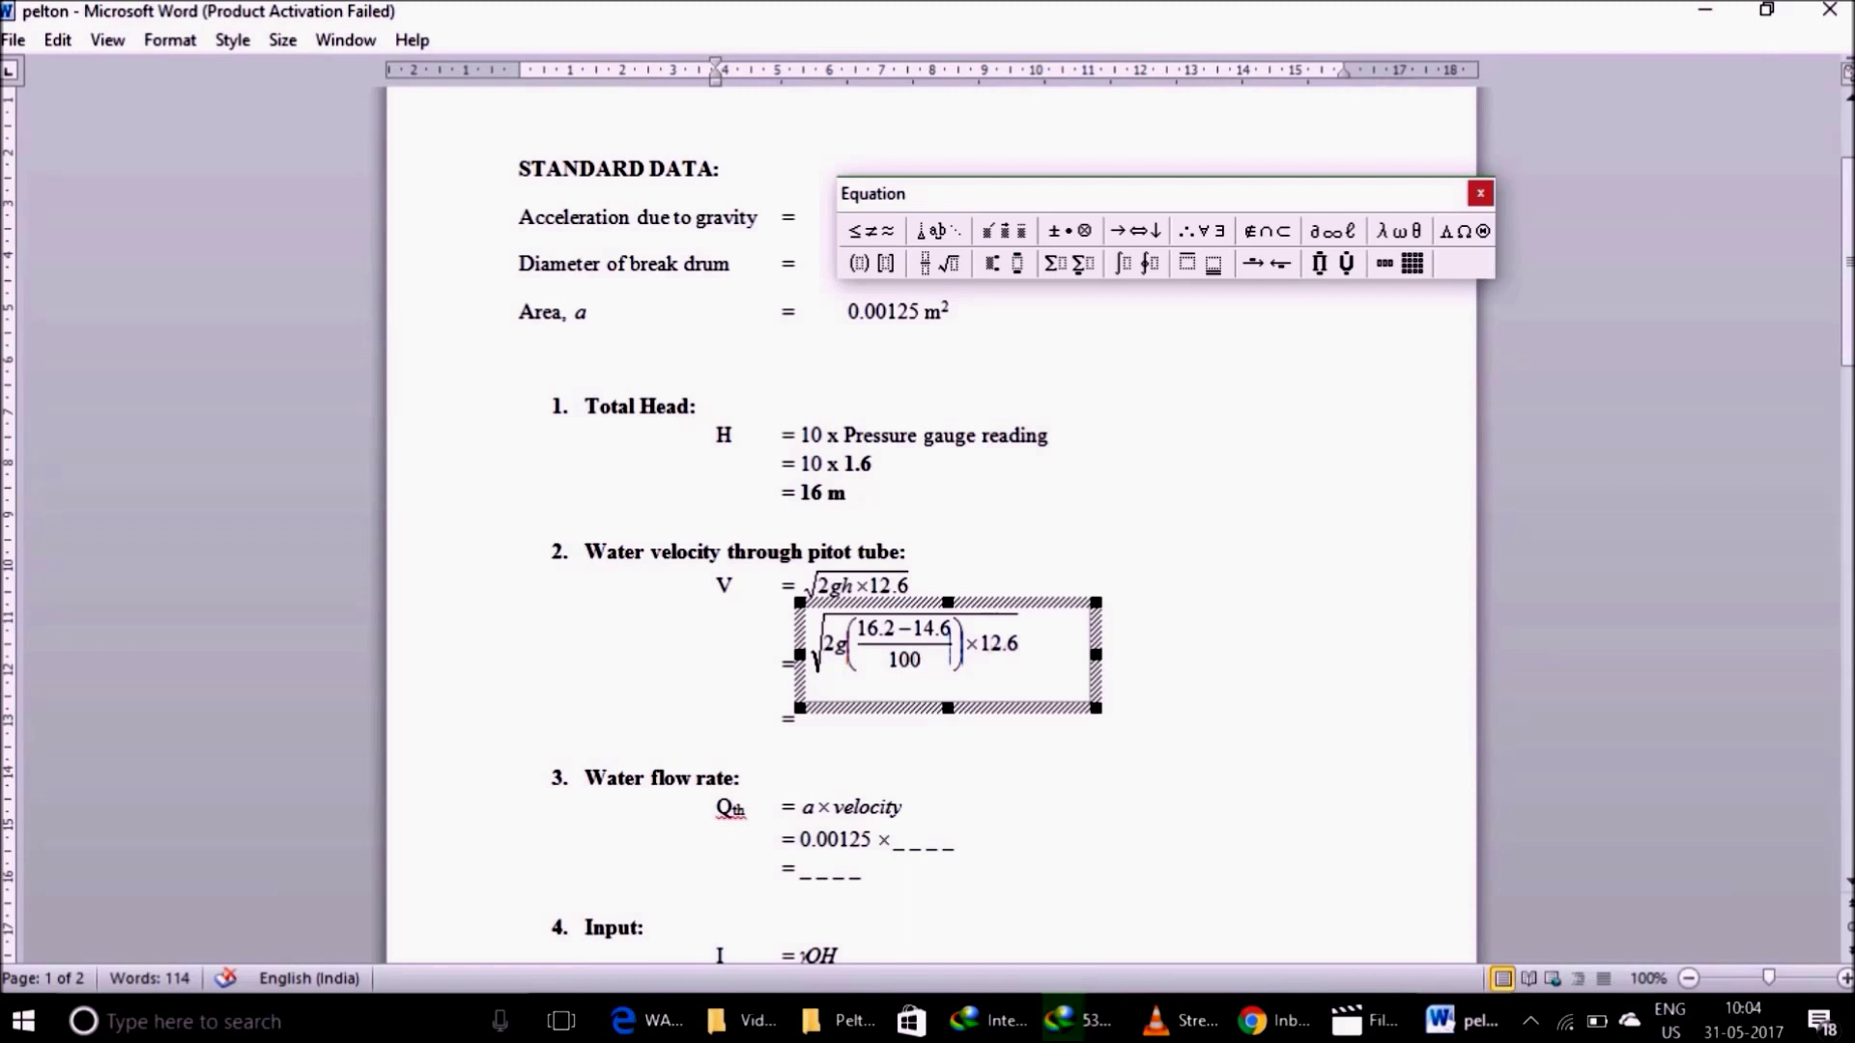
# Step: Replace g with ×9.81× so the root reads 2×9.81×((16.2−14.6)/100)×12.6
pyautogui.press('BackSpace')
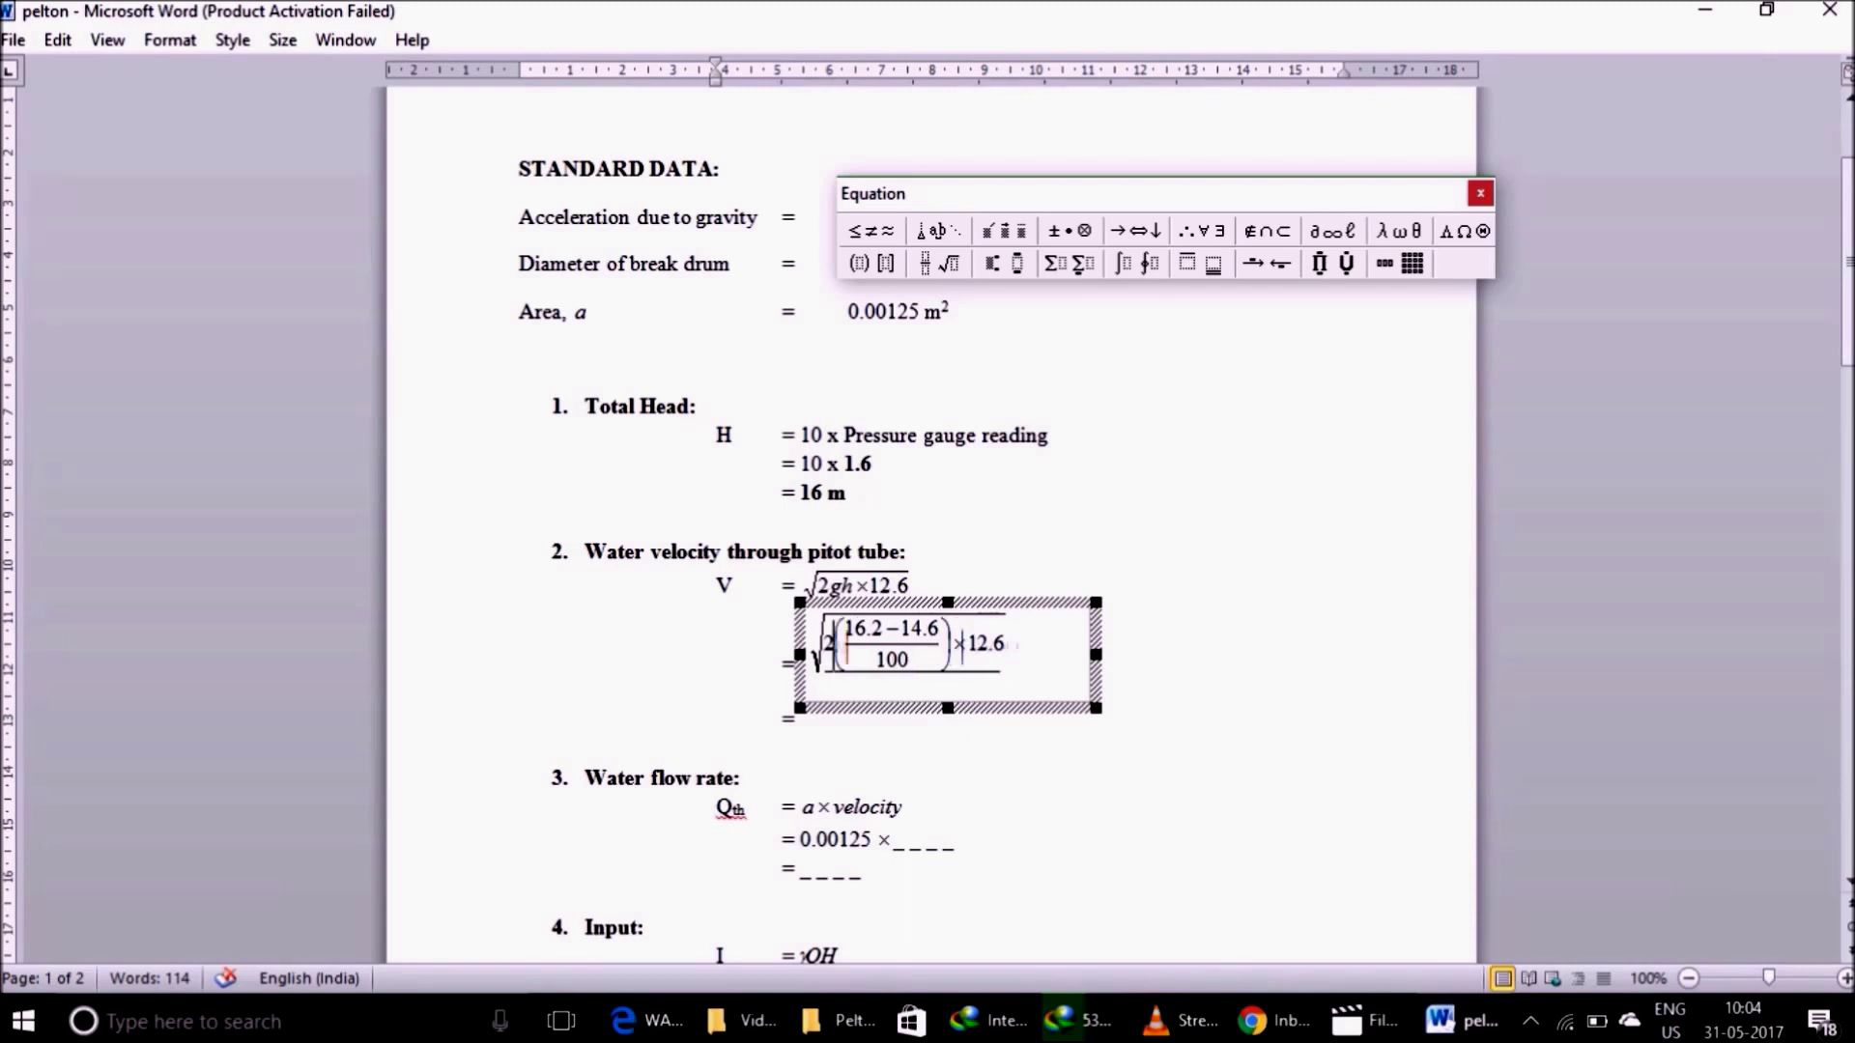
pyautogui.write('×')
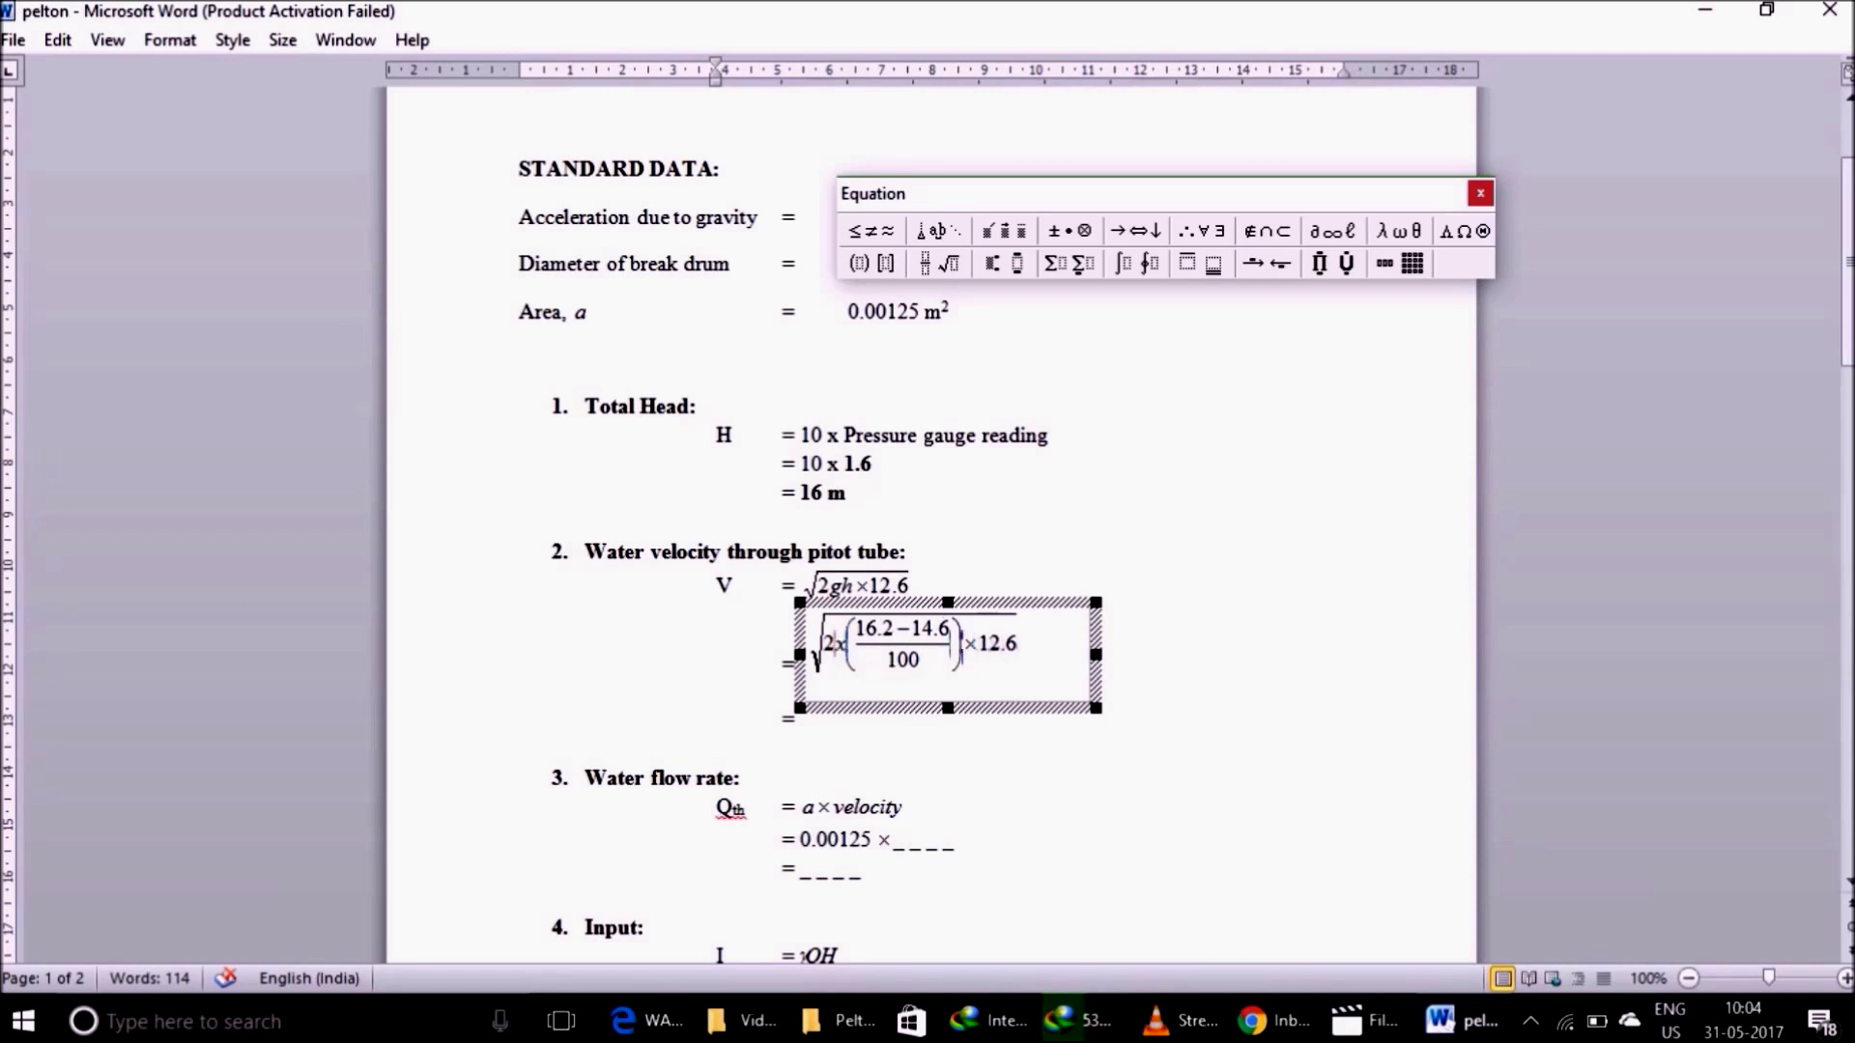
pyautogui.press('BackSpace')
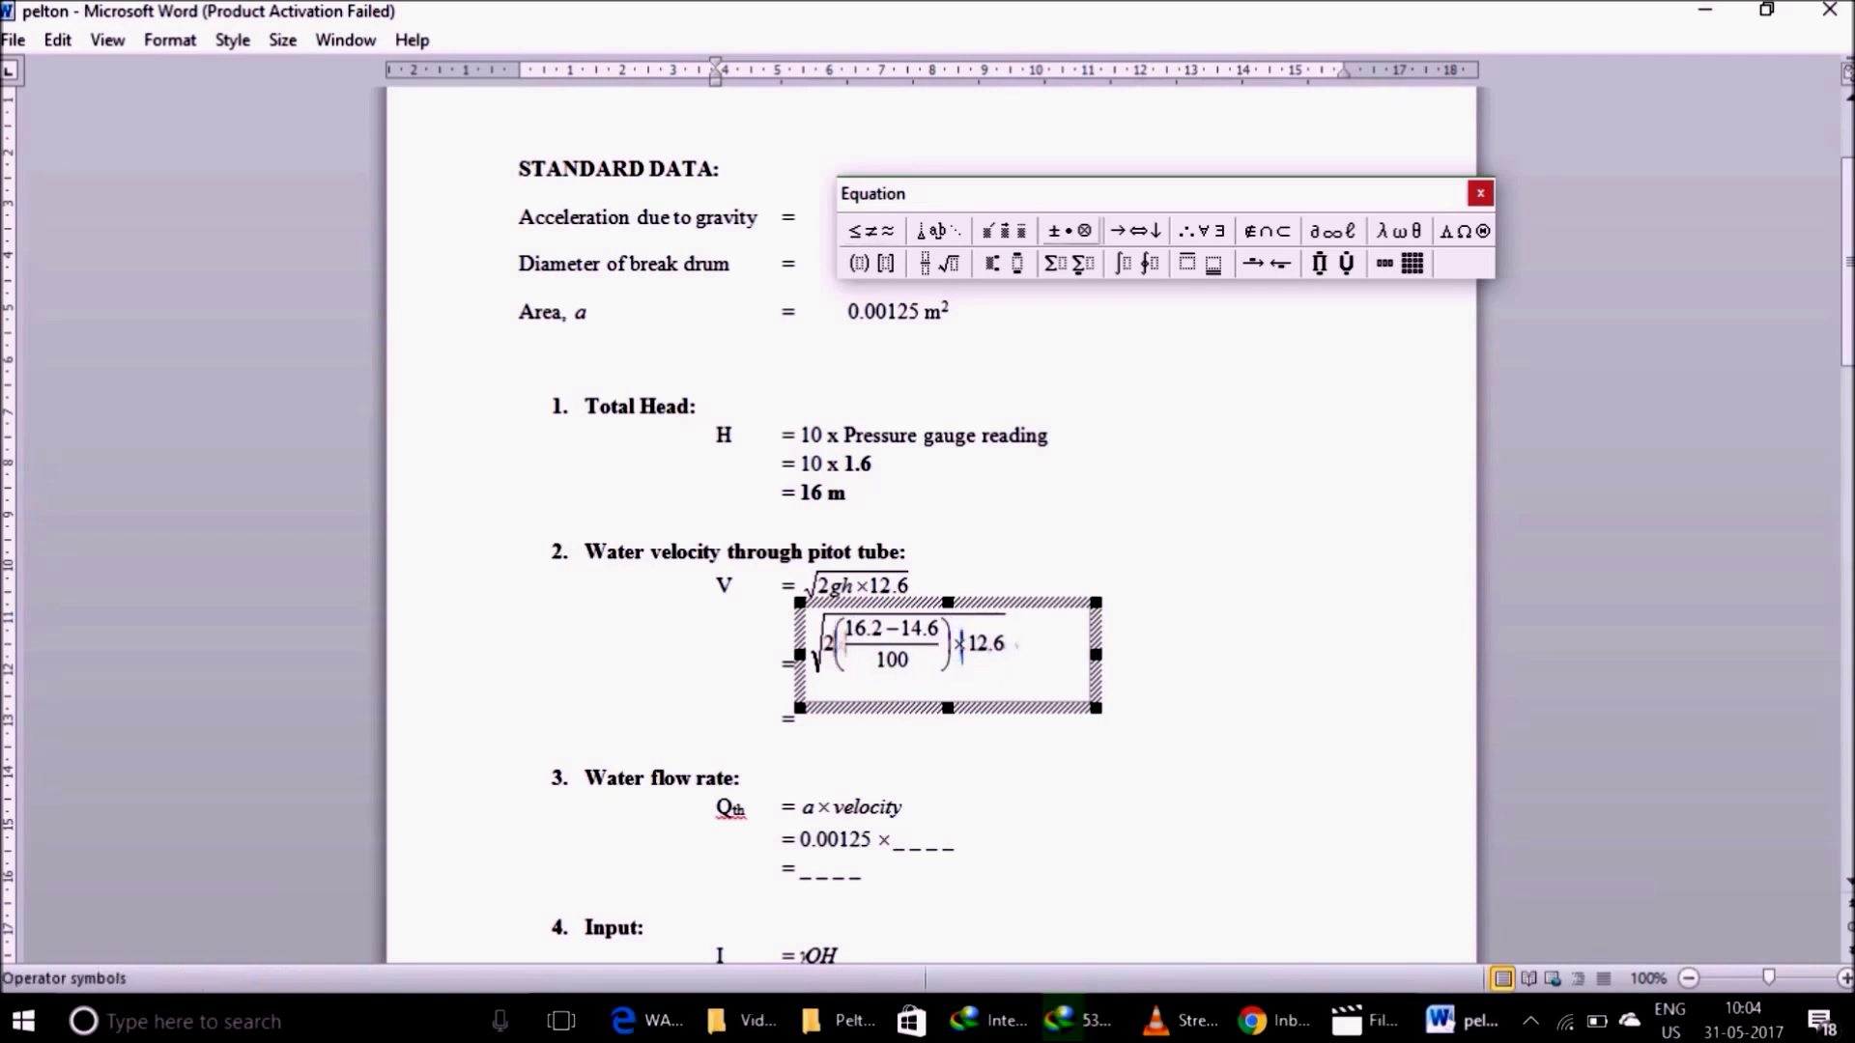
pyautogui.click(1069, 231)
pyautogui.click(1055, 286)
pyautogui.write('9.8')
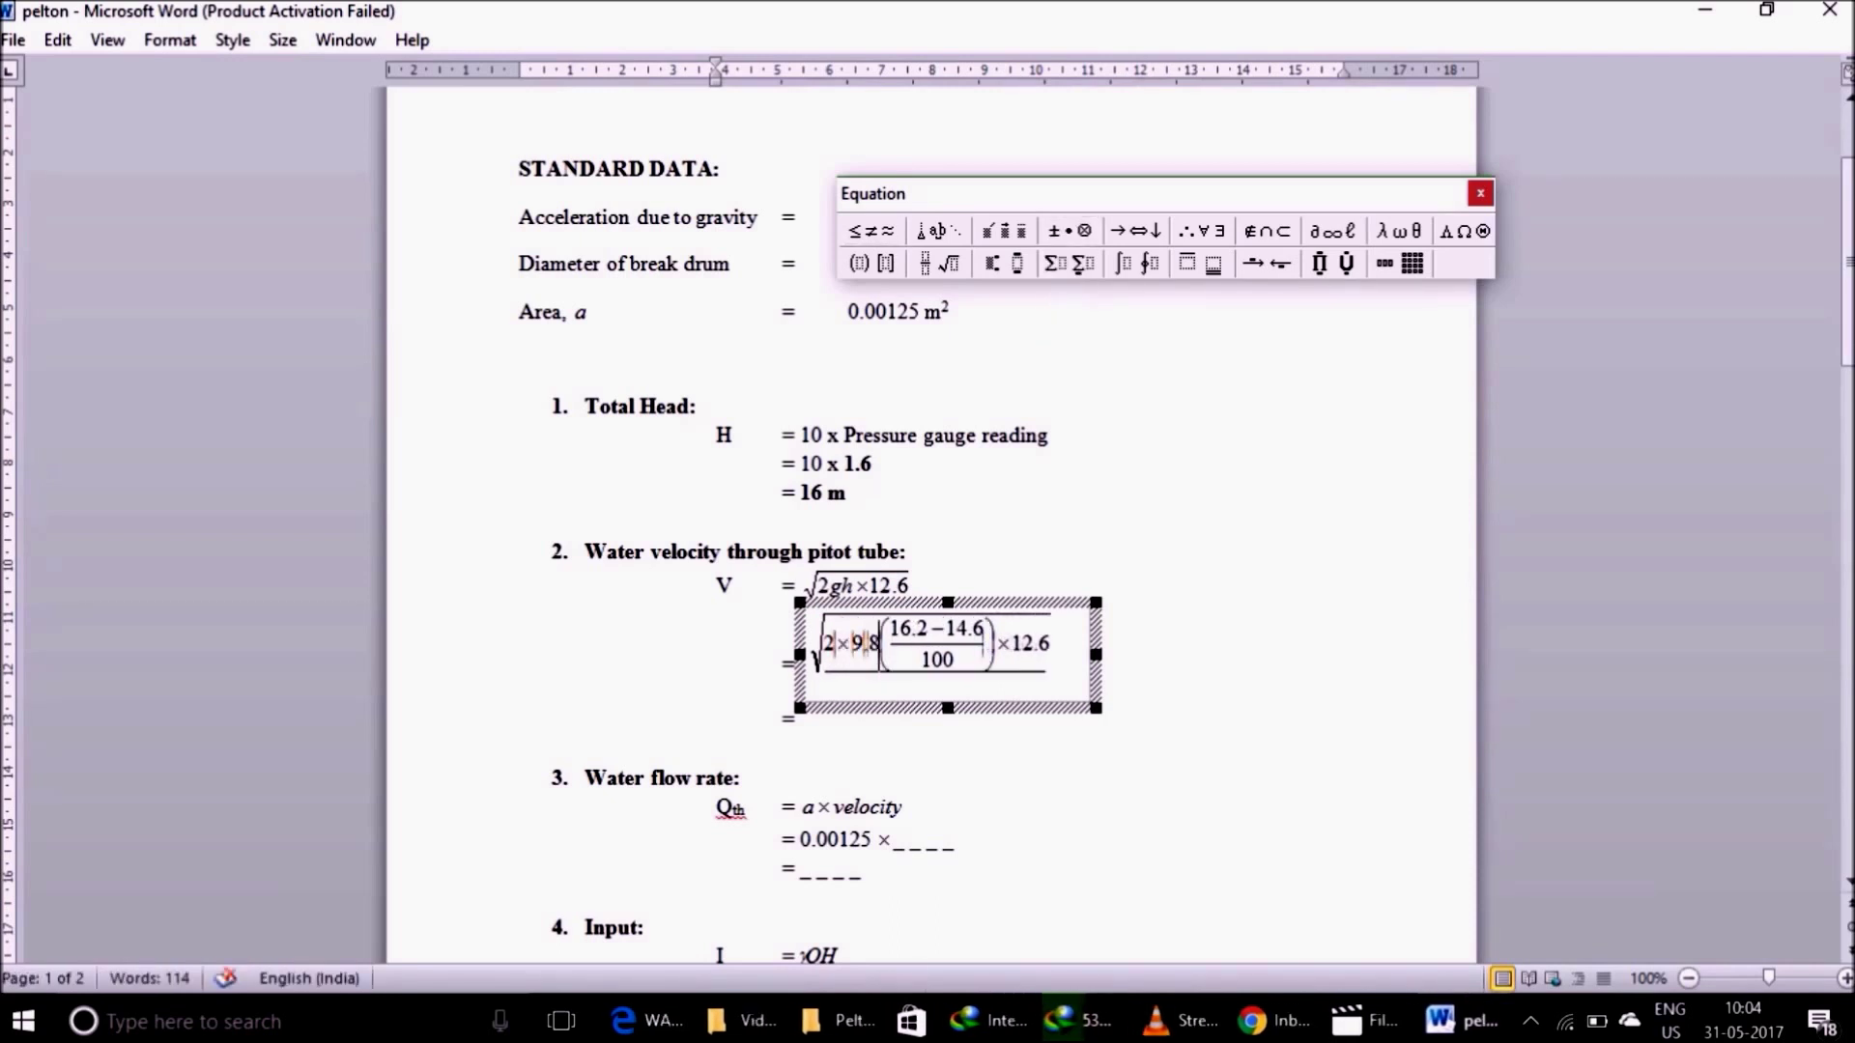
pyautogui.write('1')
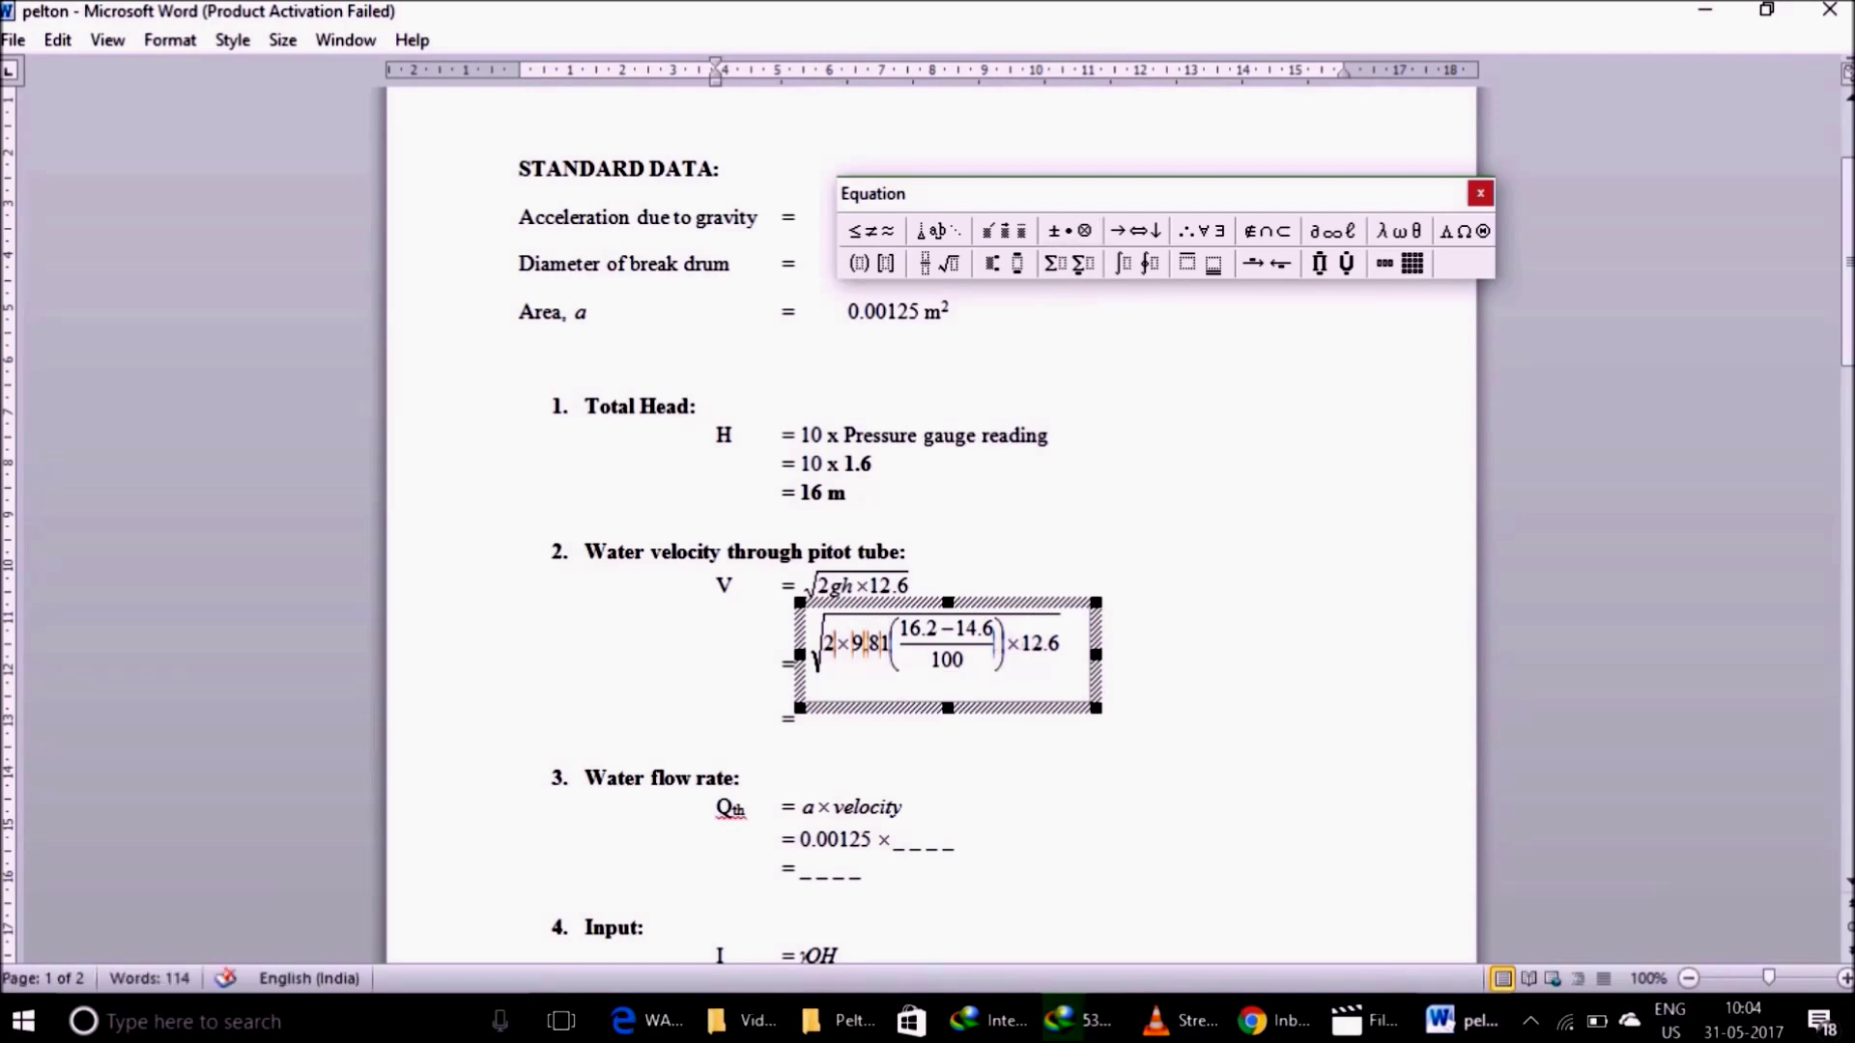
pyautogui.click(1068, 231)
pyautogui.click(1054, 286)
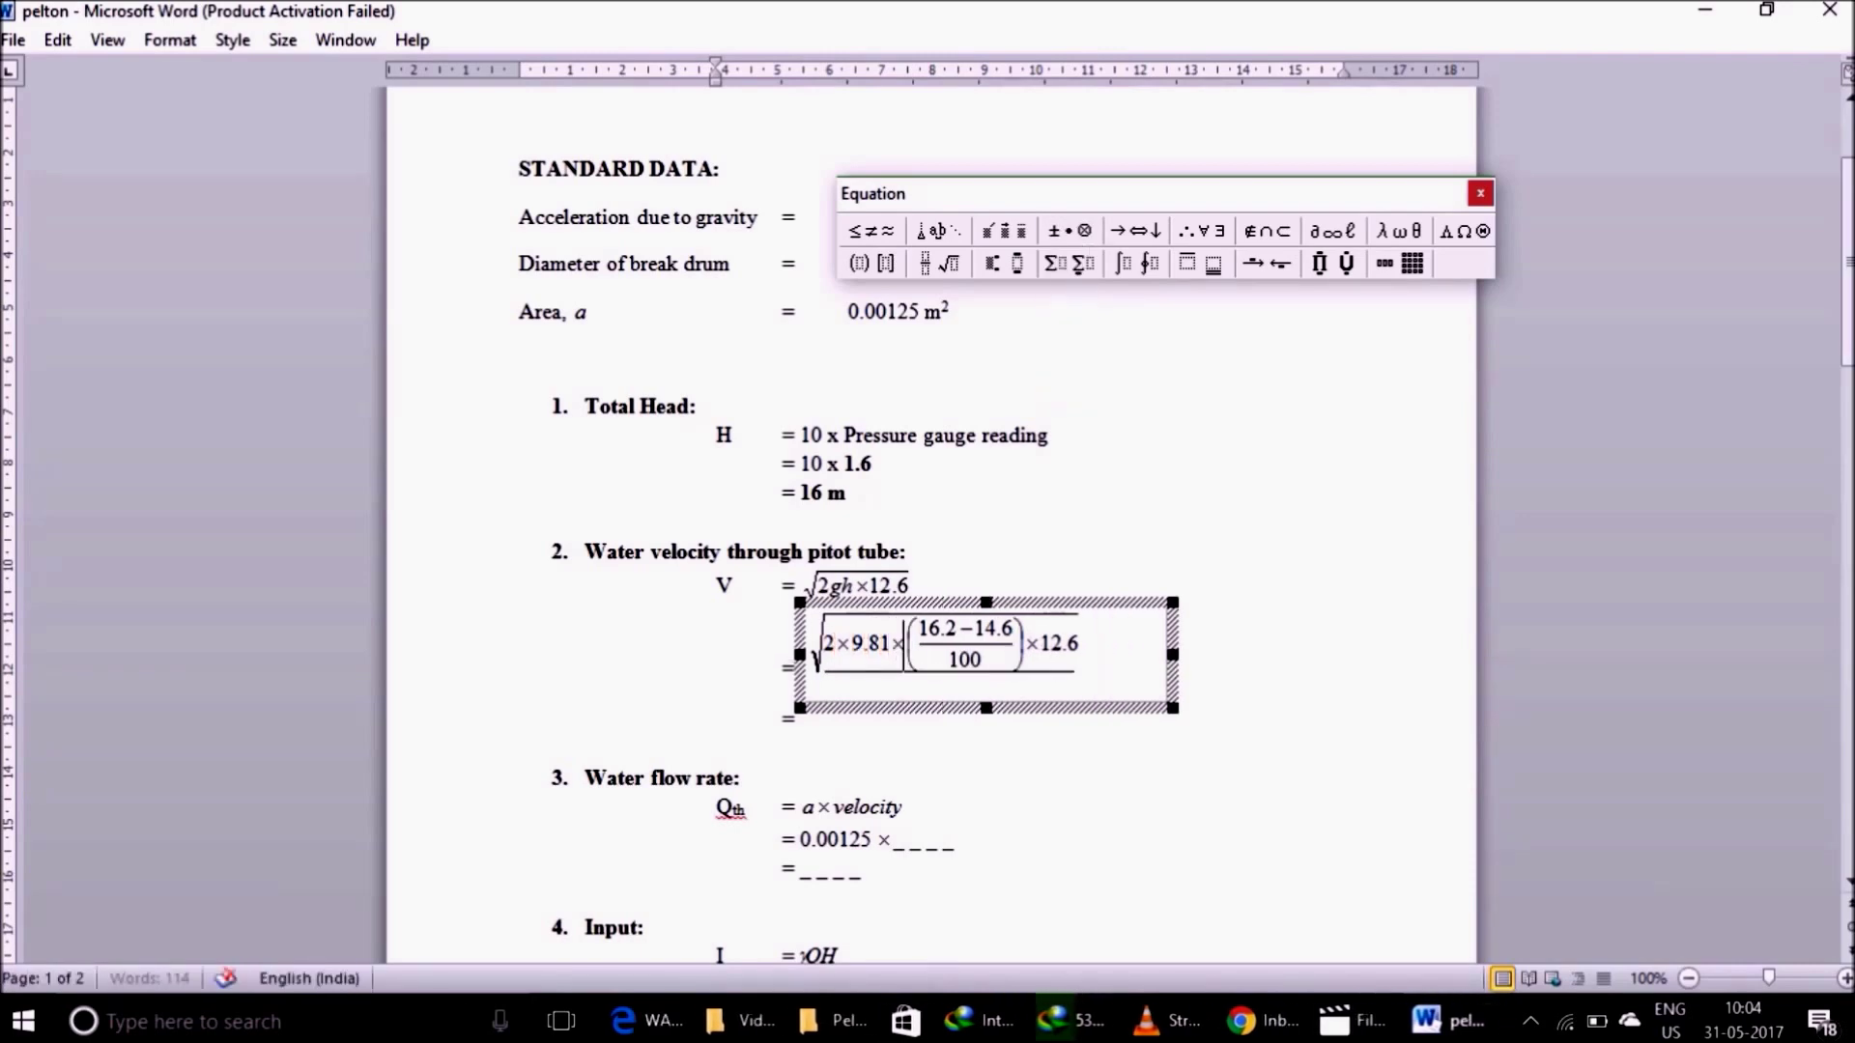
pyautogui.click(741, 778)
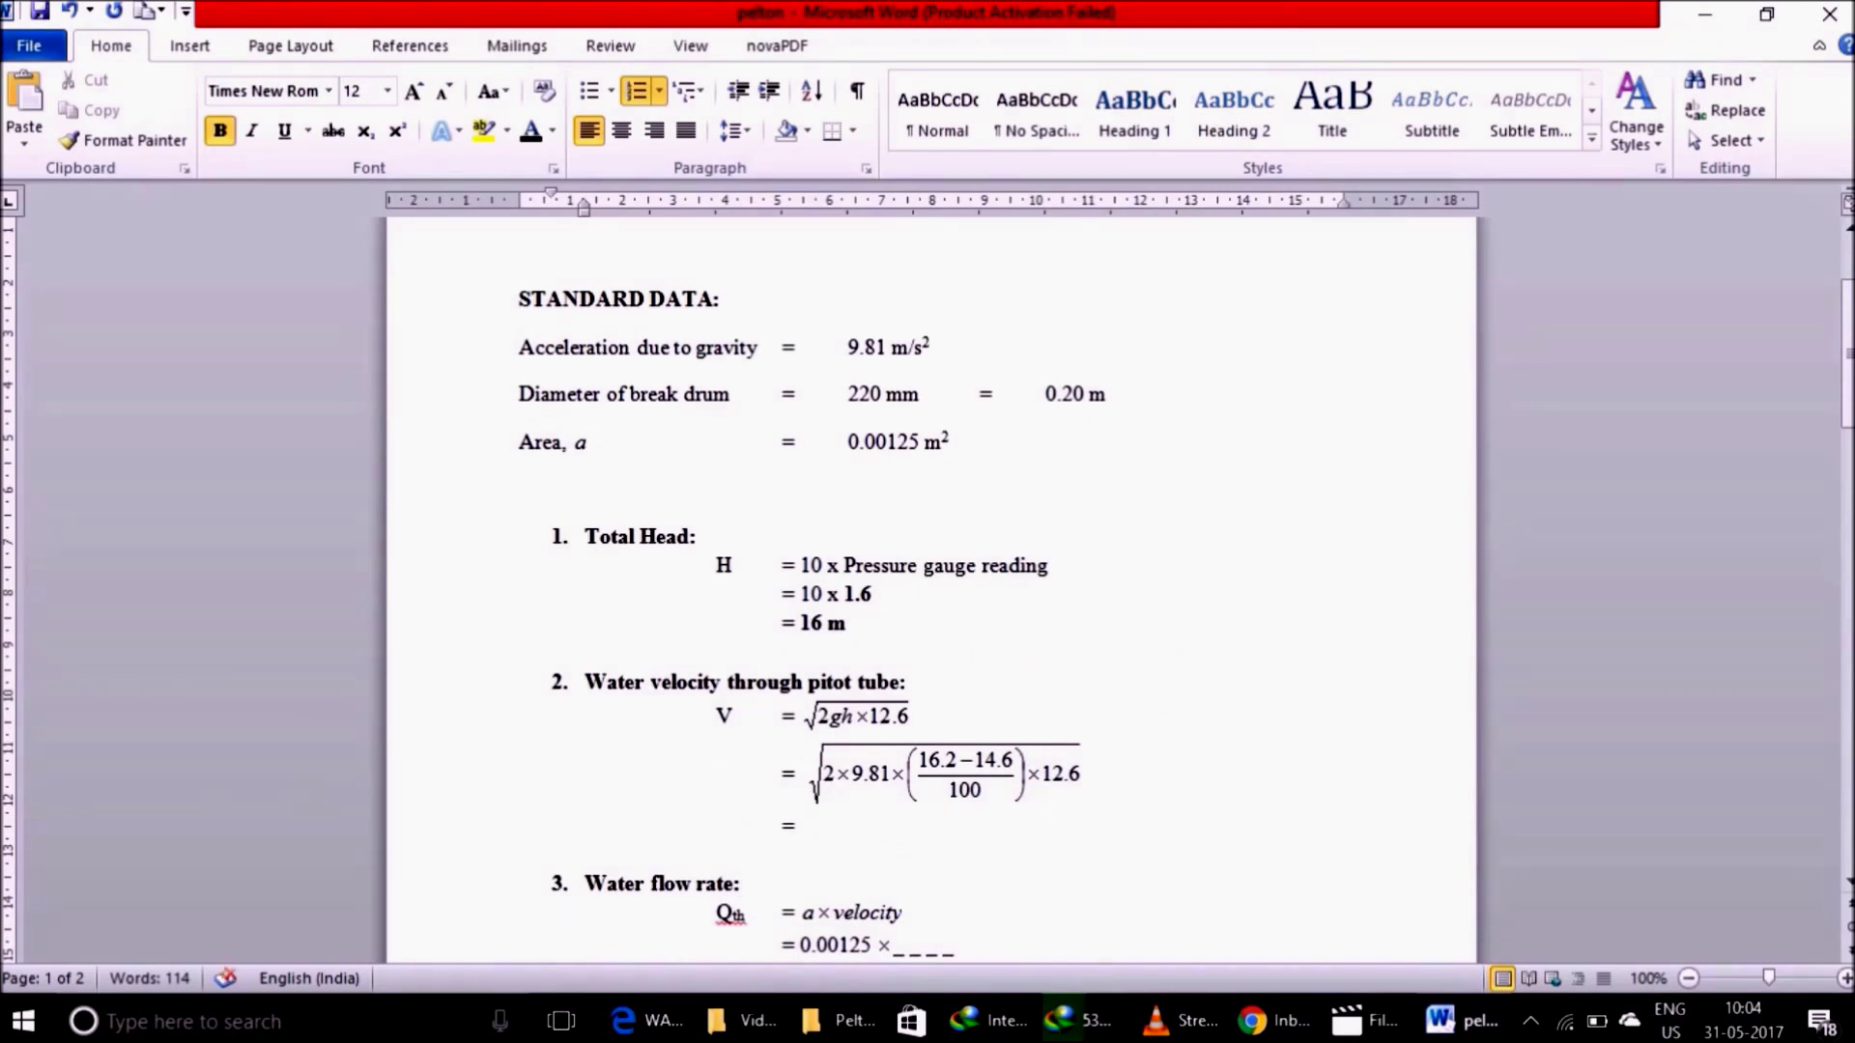
# Step: Enter the velocity result as bold 1.988 m/s
pyautogui.click(794, 826)
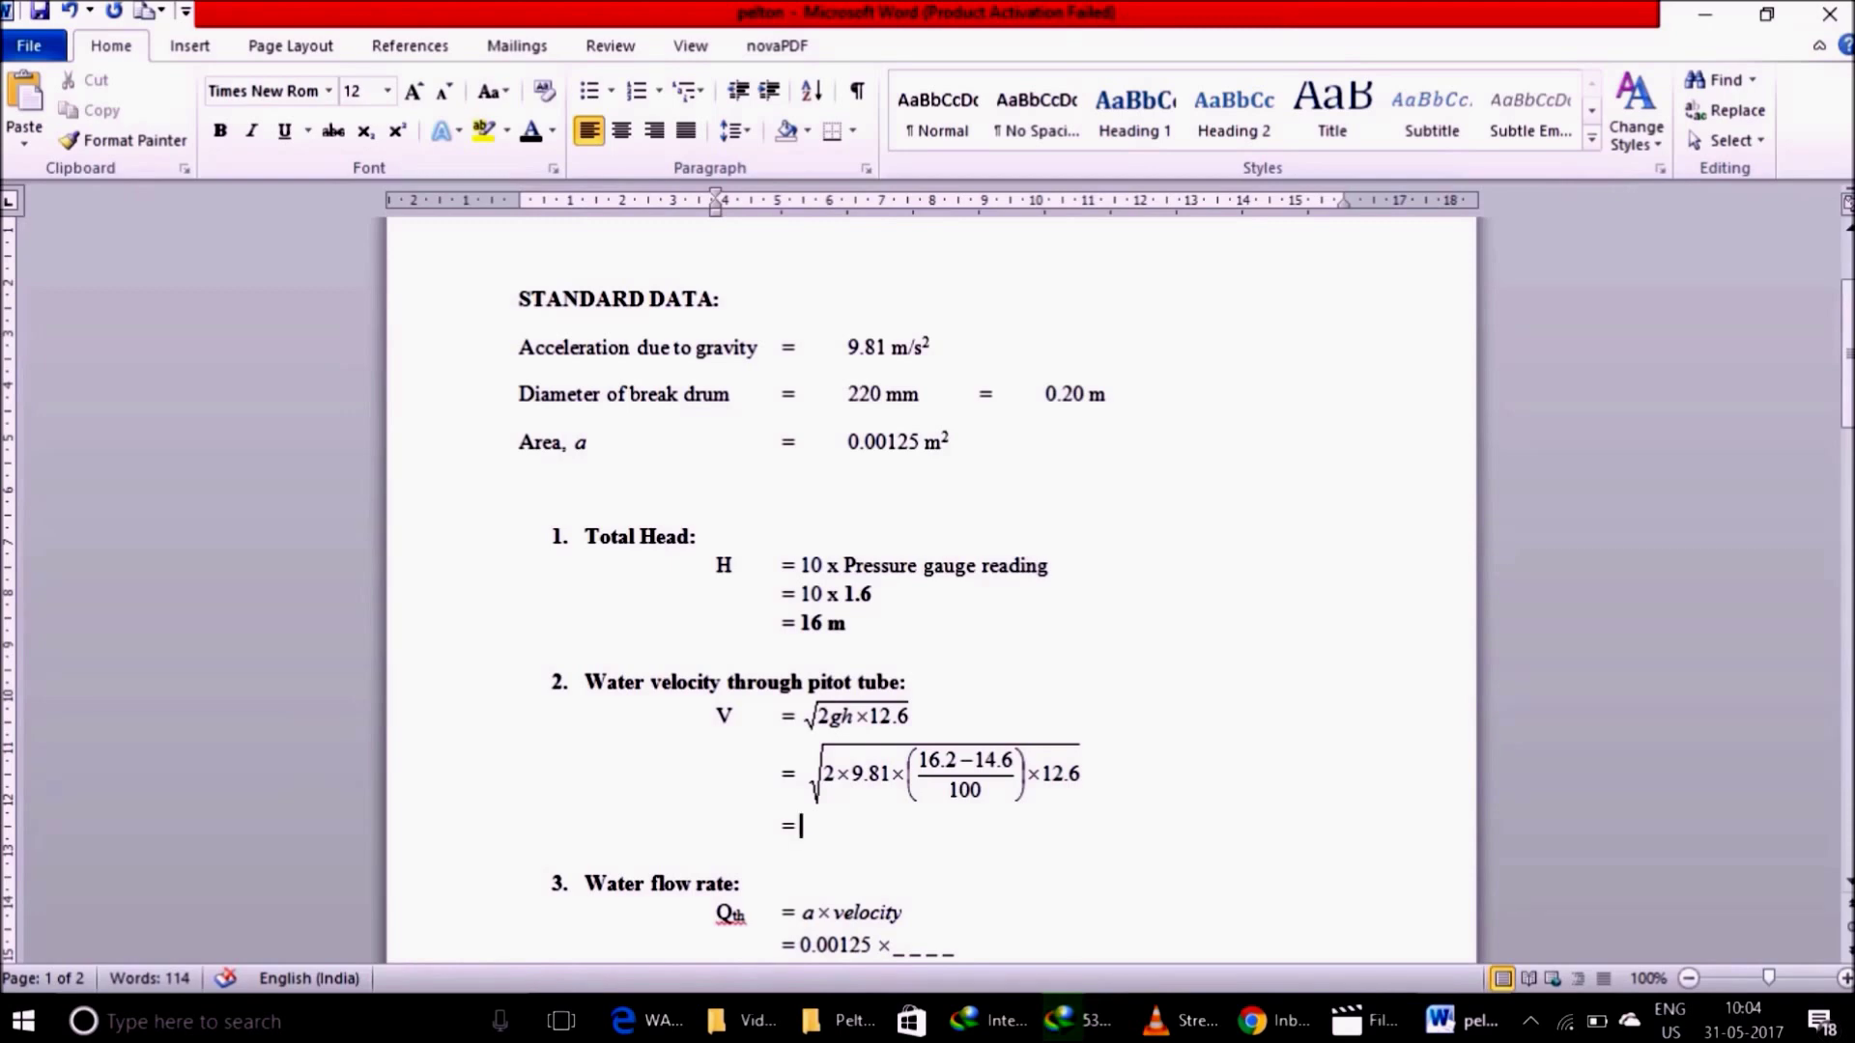
pyautogui.write('1.988')
pyautogui.write(' m')
pyautogui.write('/s')
pyautogui.hotkey('shift', 'Left')
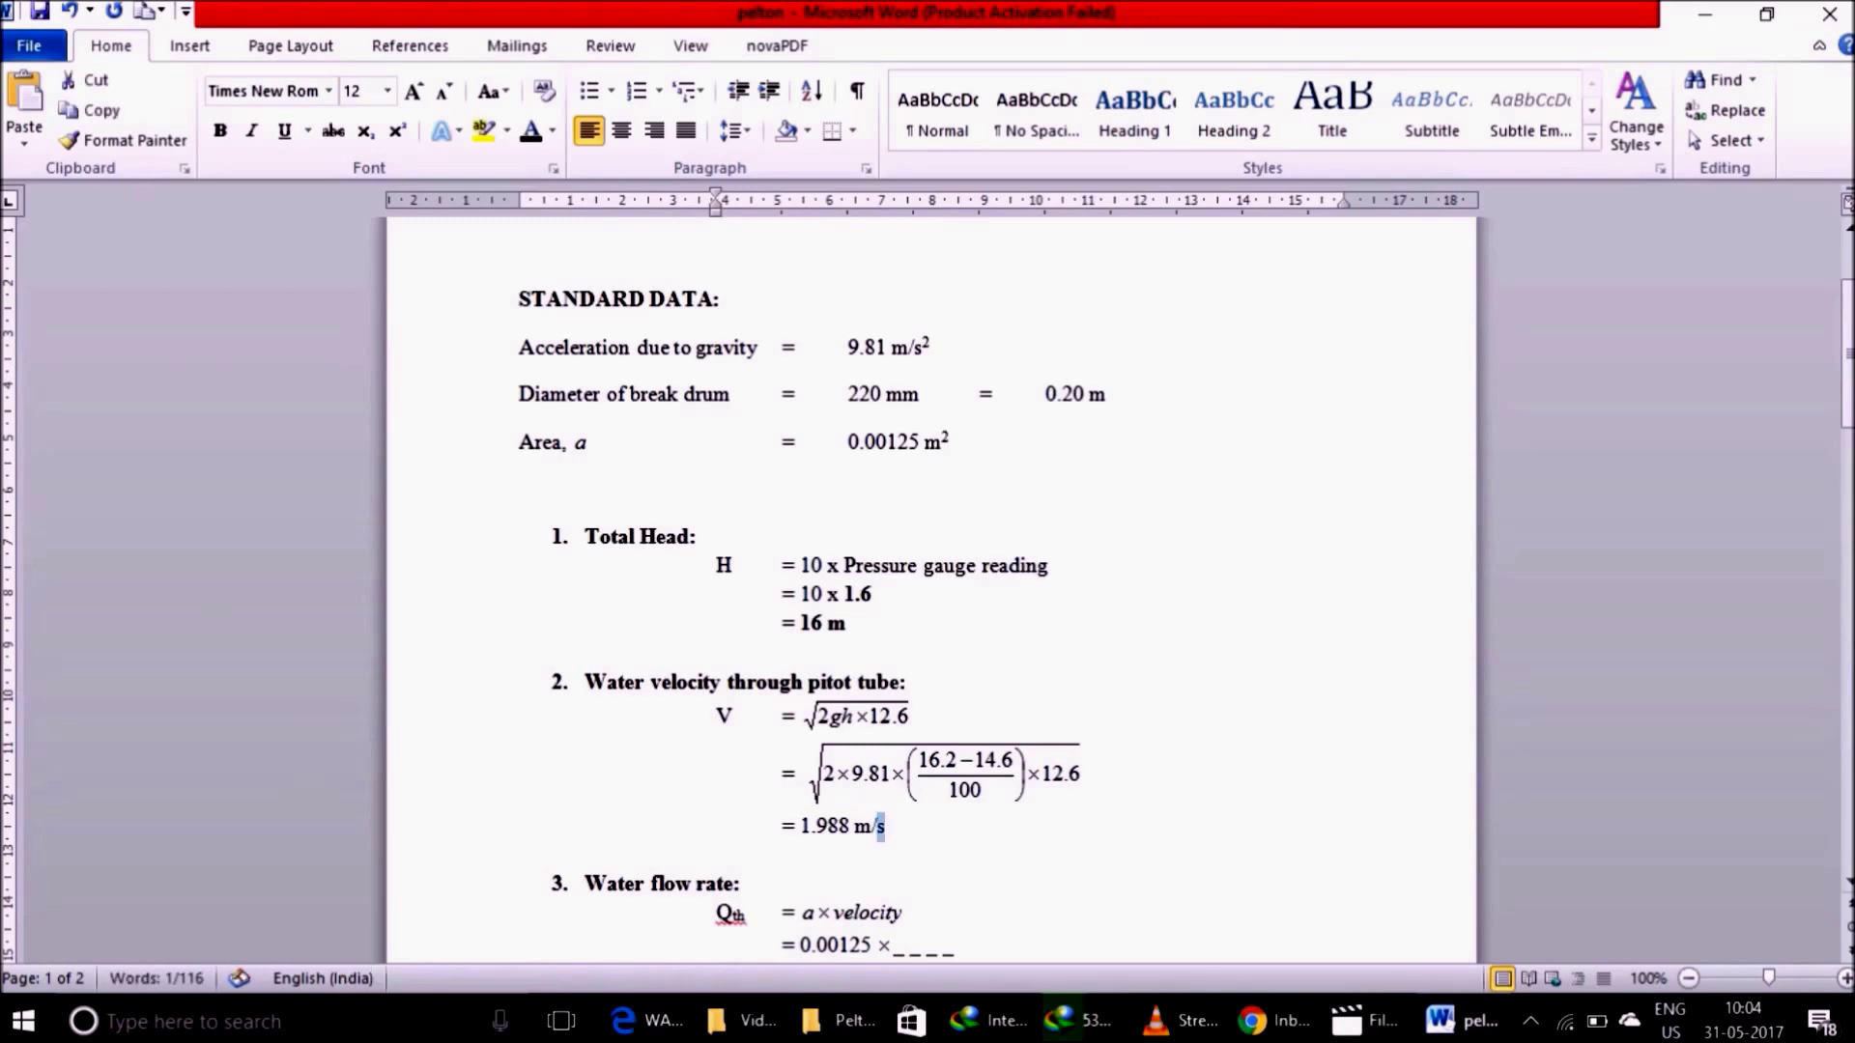
pyautogui.hotkey('shift', 'Left')
pyautogui.hotkey('shift', 'Left')
pyautogui.hotkey('shift', 'Left')
pyautogui.hotkey('shift', 'Left')
pyautogui.hotkey('ctrl', 'b')
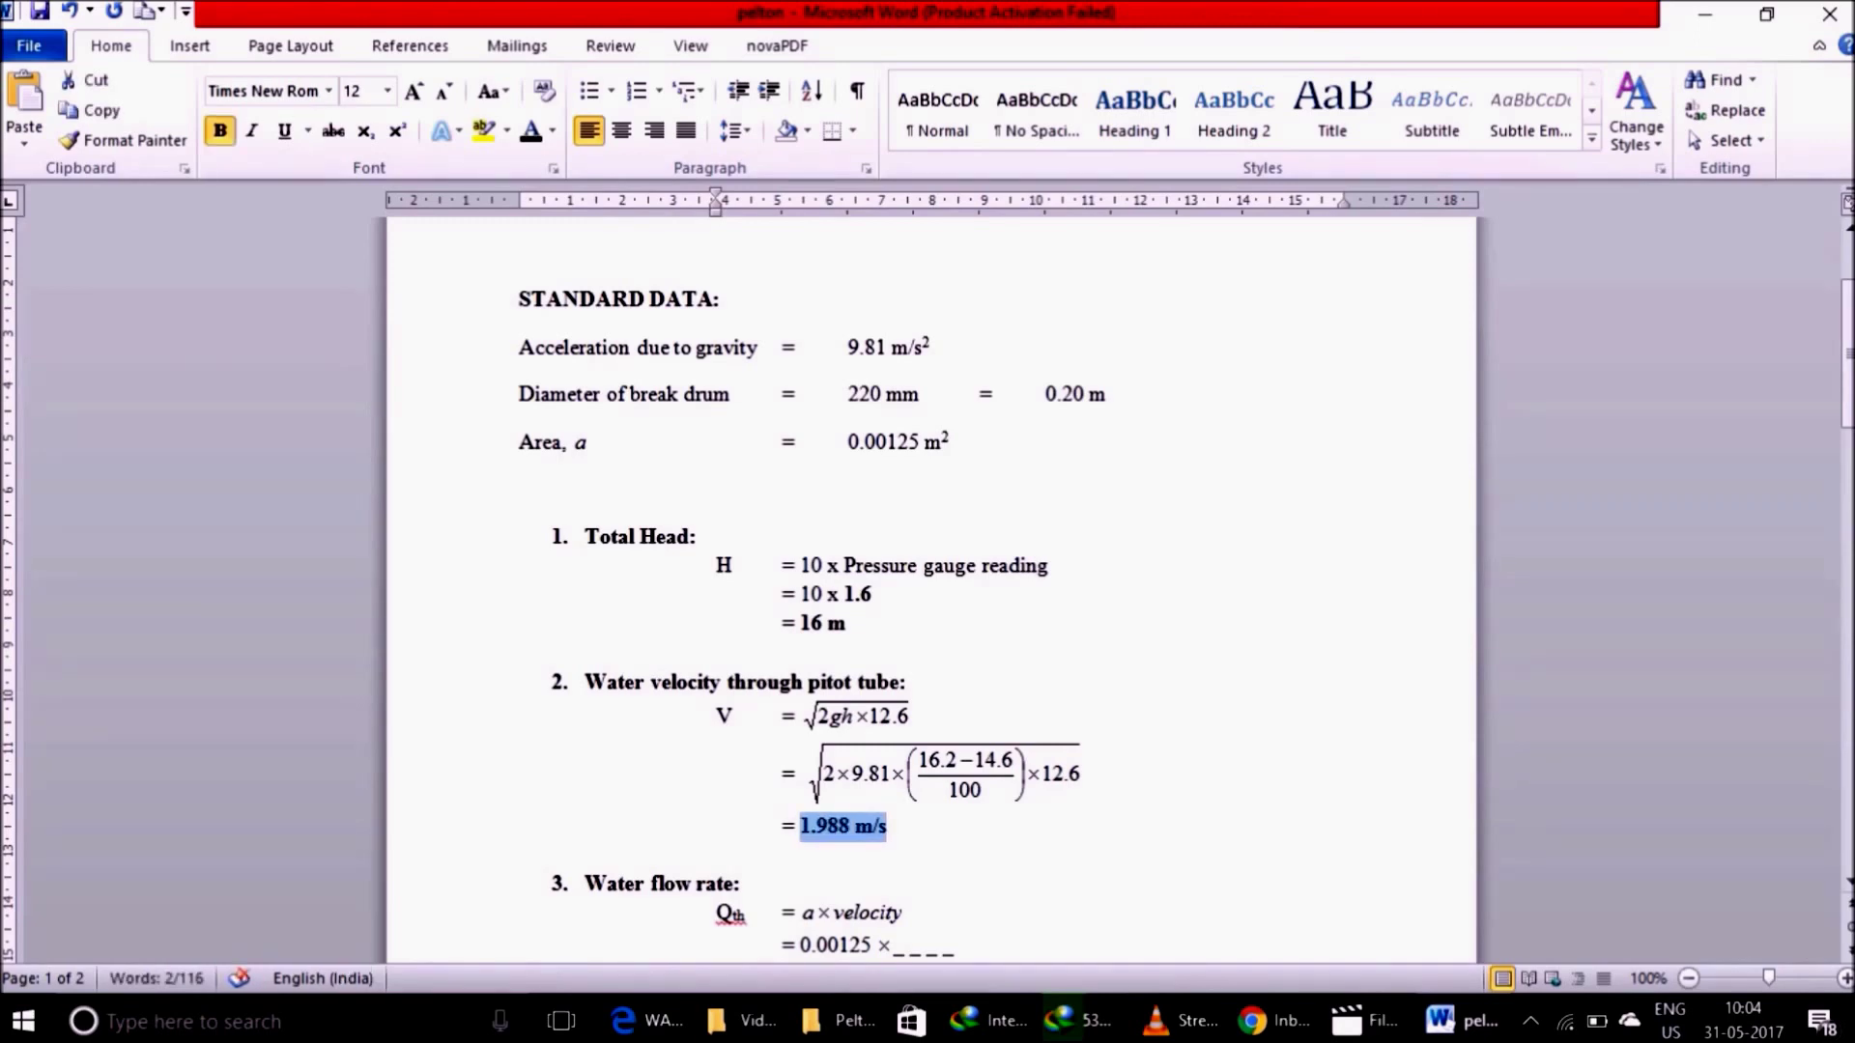
# Step: Fill the water flow rate formula as 0.00125 × 1.988
pyautogui.press('Down')
pyautogui.press('Down')
pyautogui.press('Down')
pyautogui.press('Down')
pyautogui.press('Down')
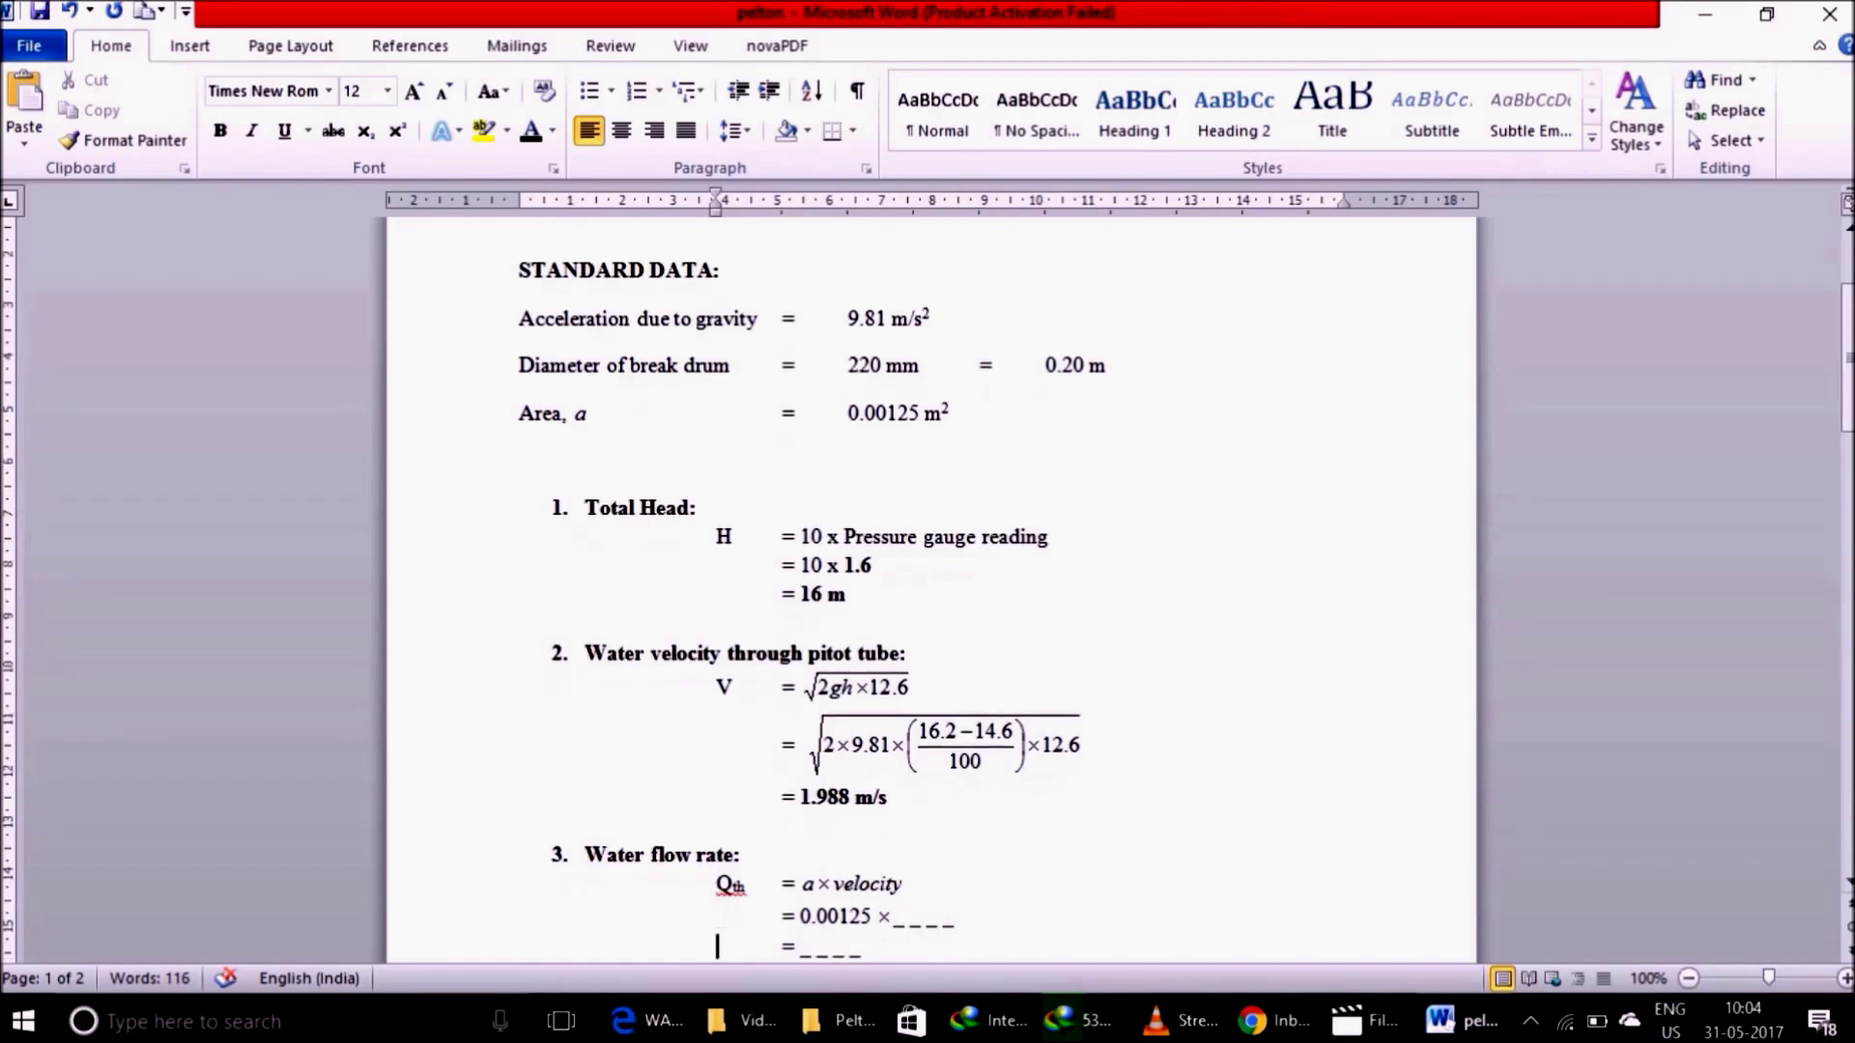
pyautogui.press('Down')
pyautogui.press('Up')
pyautogui.press('Up')
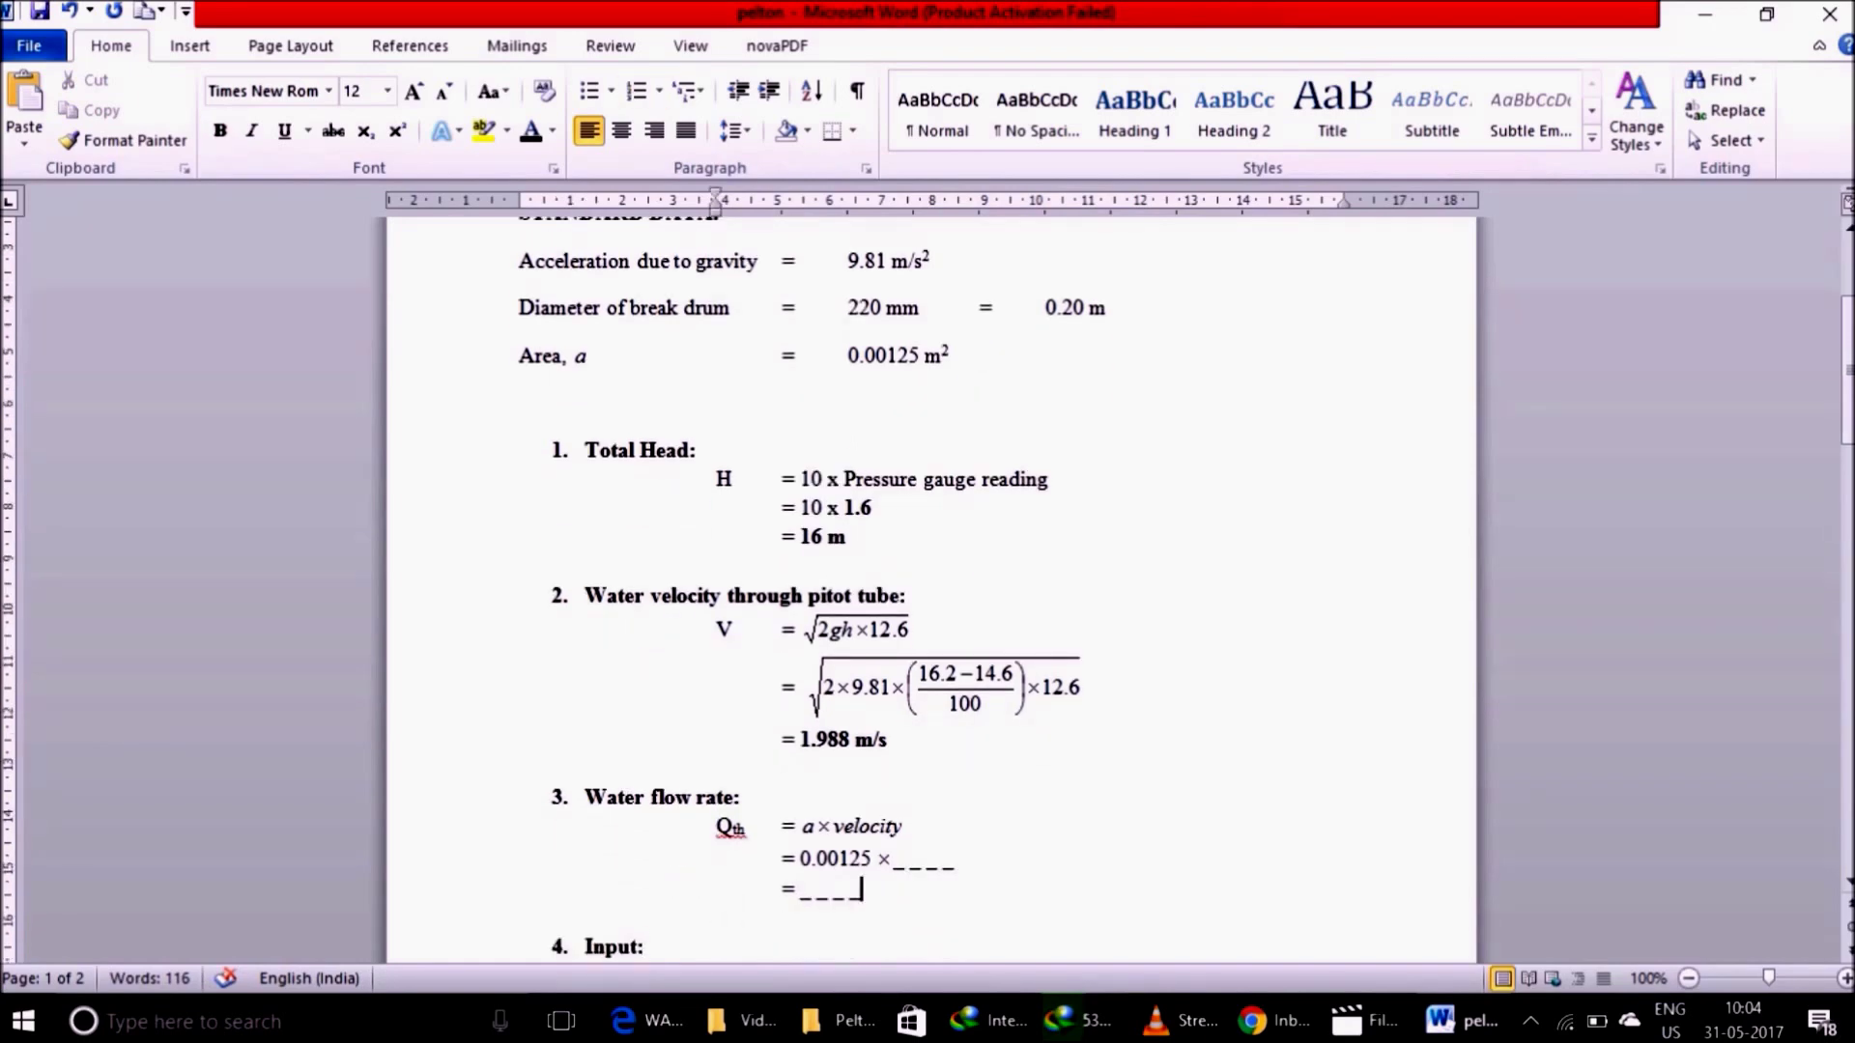
pyautogui.press('Up')
pyautogui.press('BackSpace')
pyautogui.press('BackSpace')
pyautogui.write('1.')
pyautogui.write('988')
pyautogui.press('Down')
pyautogui.press('Down')
pyautogui.press('BackSpace')
pyautogui.press('BackSpace')
pyautogui.press('BackSpace')
pyautogui.press('BackSpace')
pyautogui.press('BackSpace')
pyautogui.press('BackSpace')
pyautogui.press('BackSpace')
# Step: Enter the flow rate result as bold 0.00248 m³/s with a superscript 3
pyautogui.write('0.')
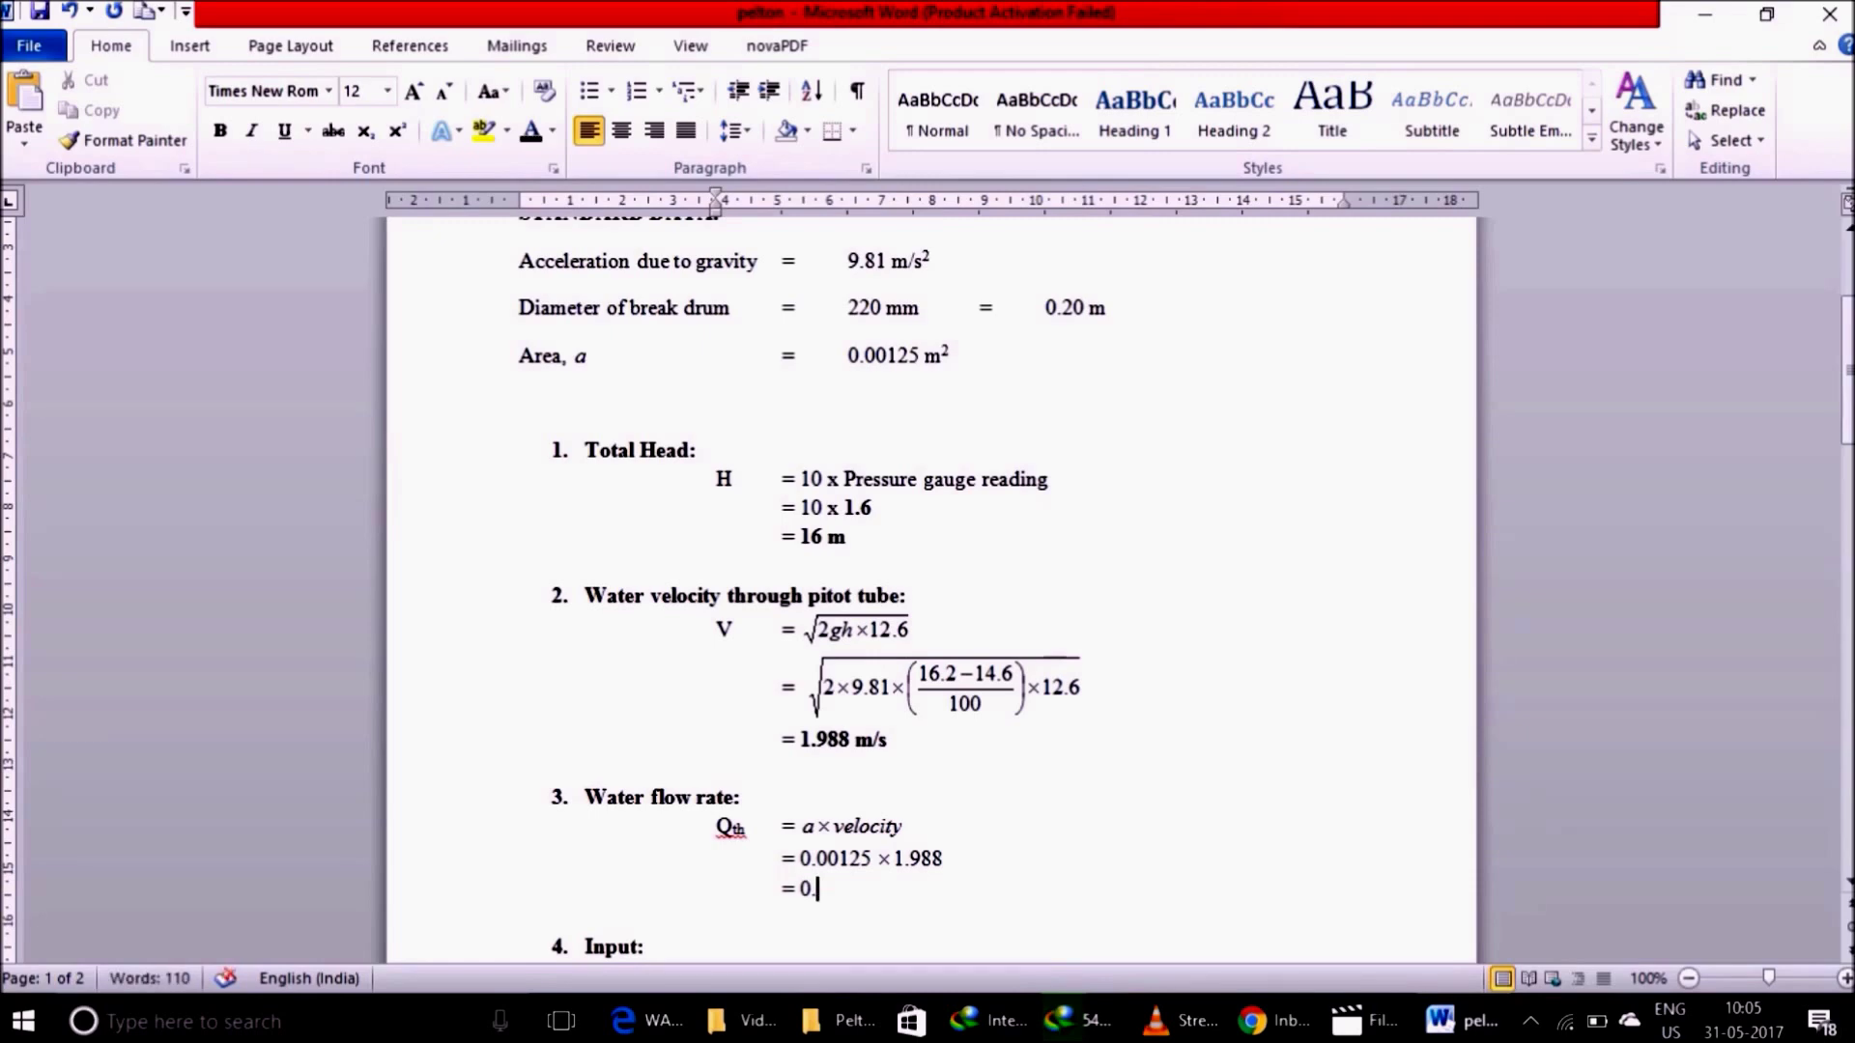
pyautogui.write('0024')
pyautogui.write('8 ')
pyautogui.write('m3')
pyautogui.hotkey('shift', 'Left')
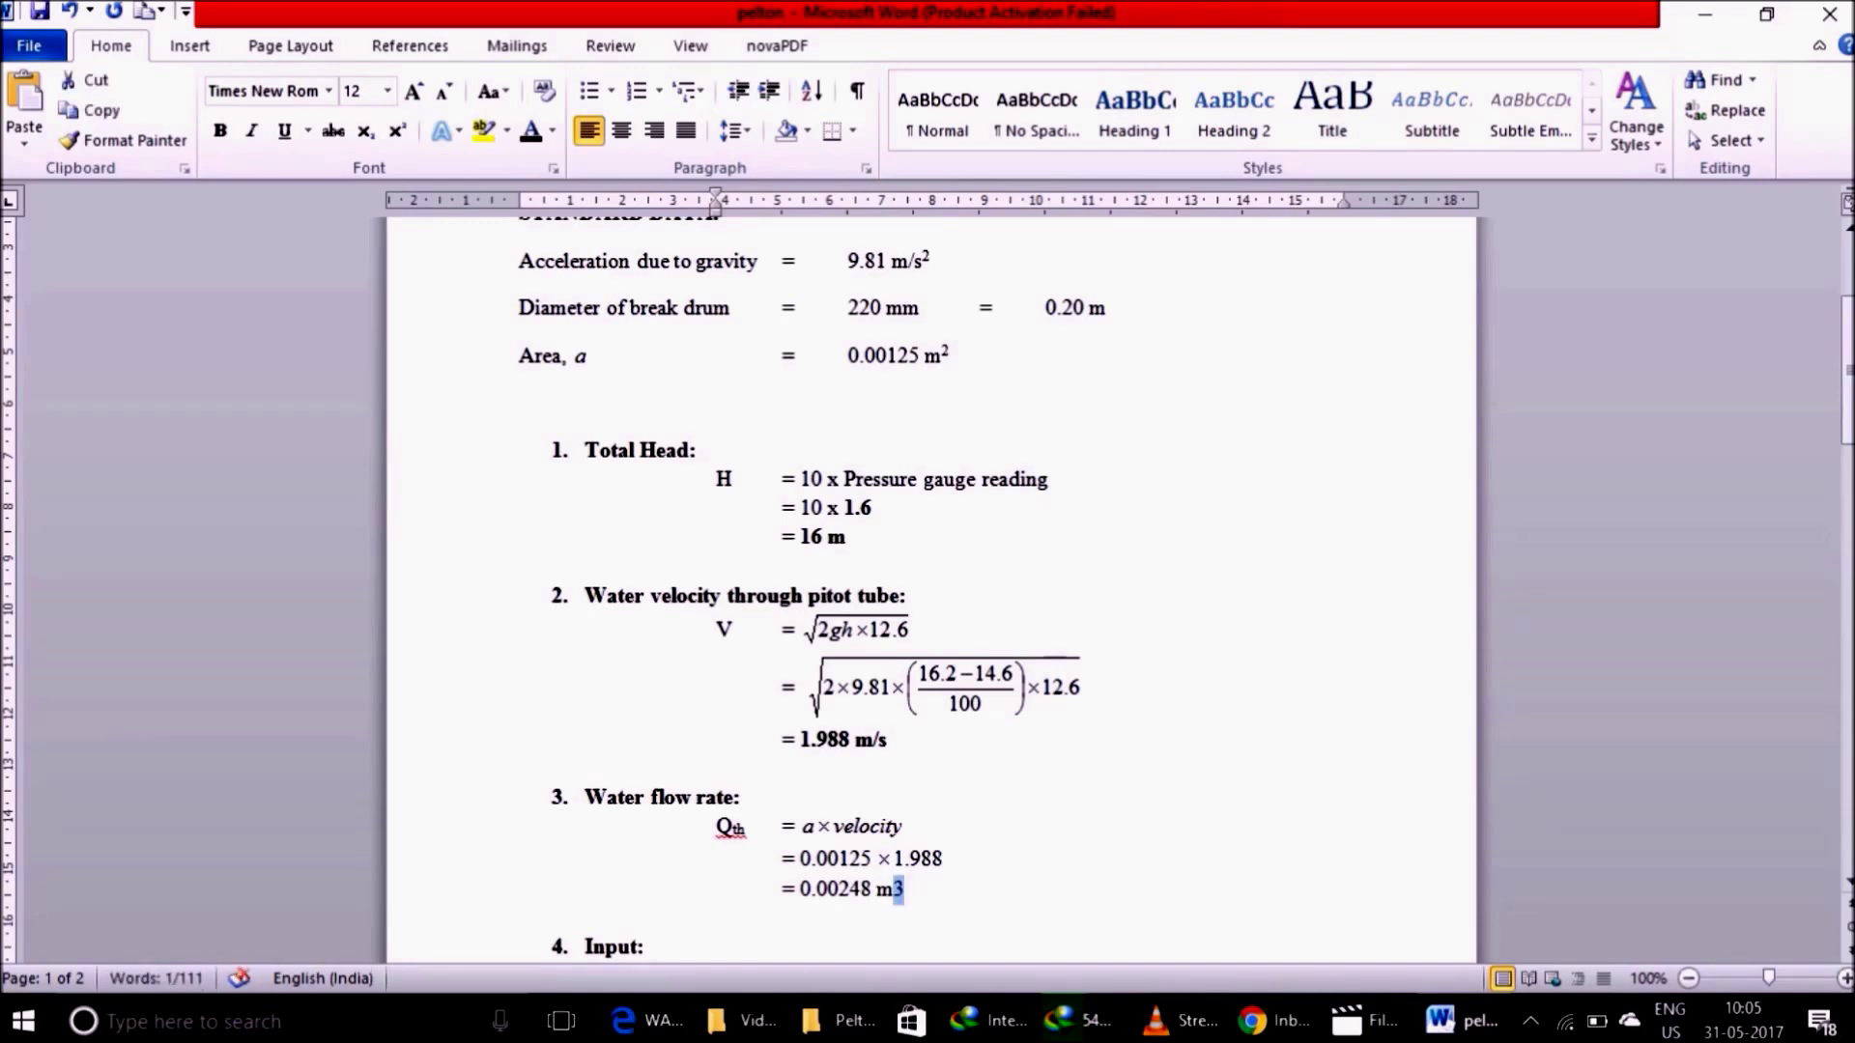
pyautogui.hotkey('ctrl', 'shift', '=')
pyautogui.press('Right')
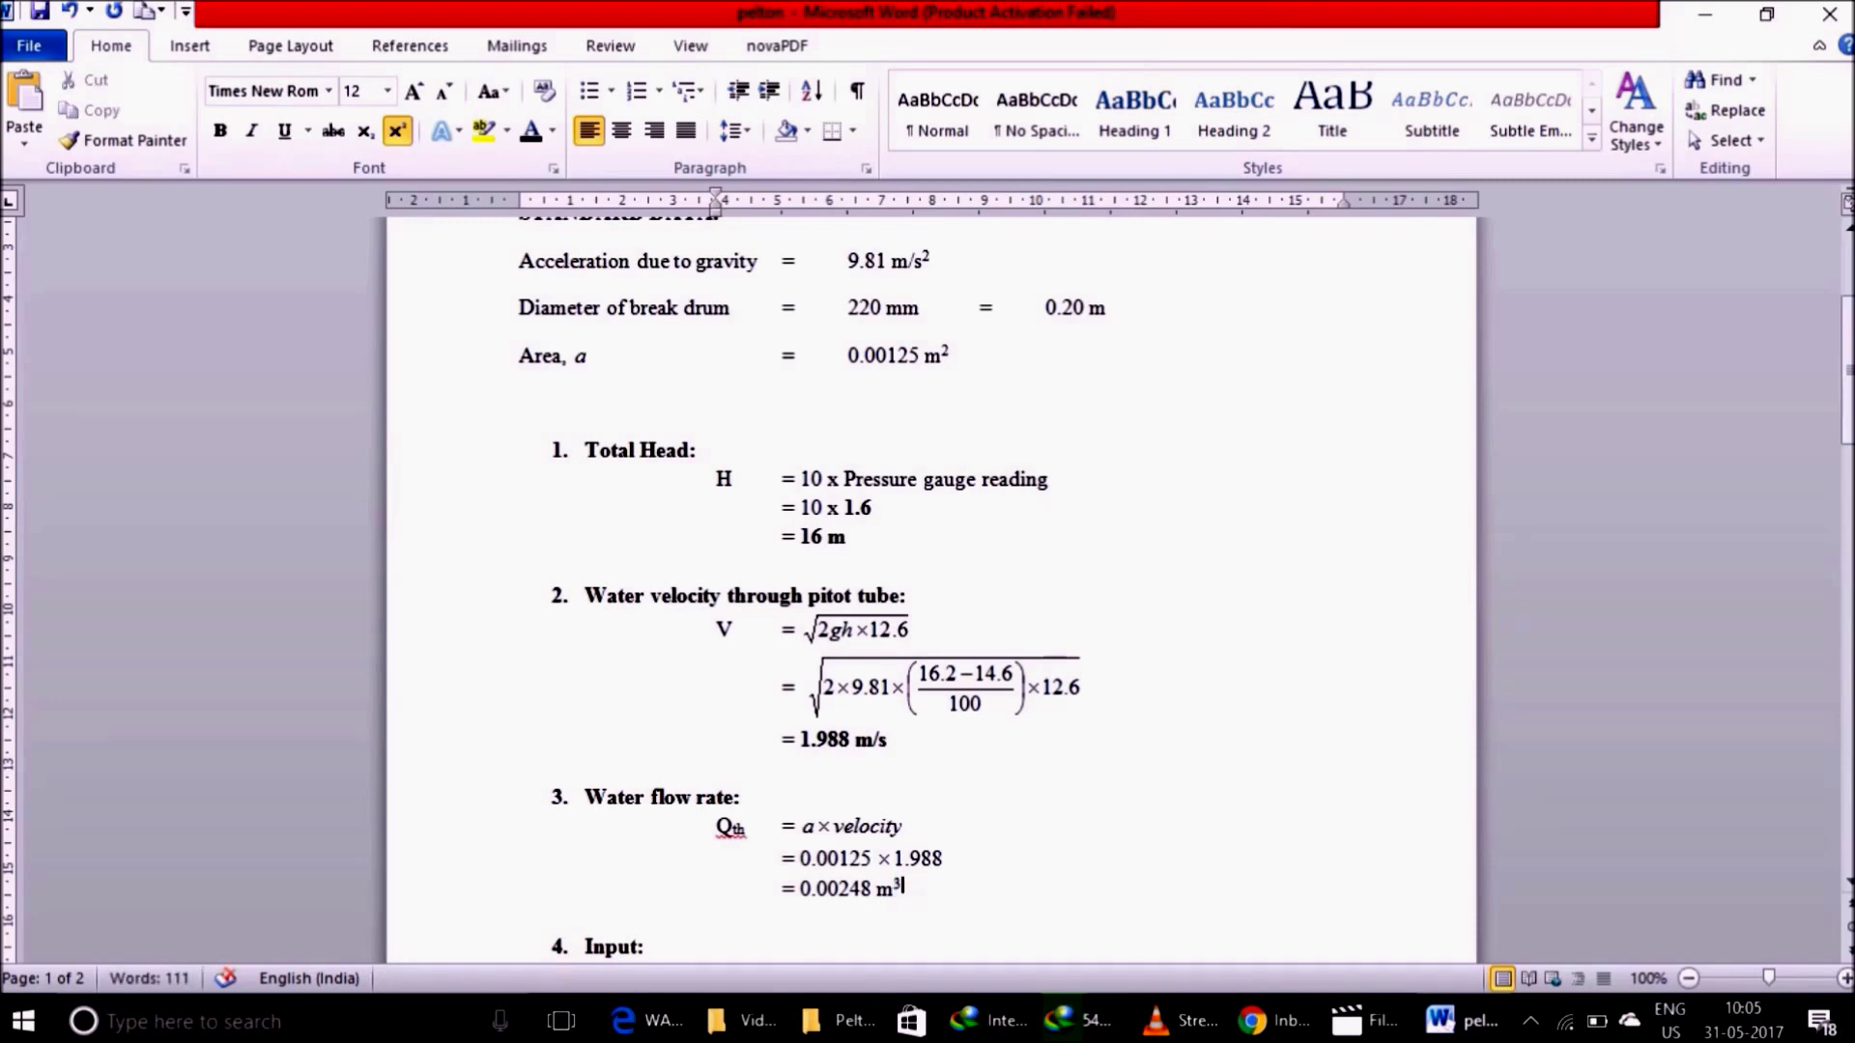
pyautogui.hotkey('ctrl', 'shift', '=')
pyautogui.write('/s')
pyautogui.hotkey('shift', 'Left')
pyautogui.hotkey('shift', 'Left')
pyautogui.hotkey('shift', 'Left')
pyautogui.hotkey('shift', 'Left')
pyautogui.hotkey('shift', 'Left')
pyautogui.hotkey('shift', 'Left')
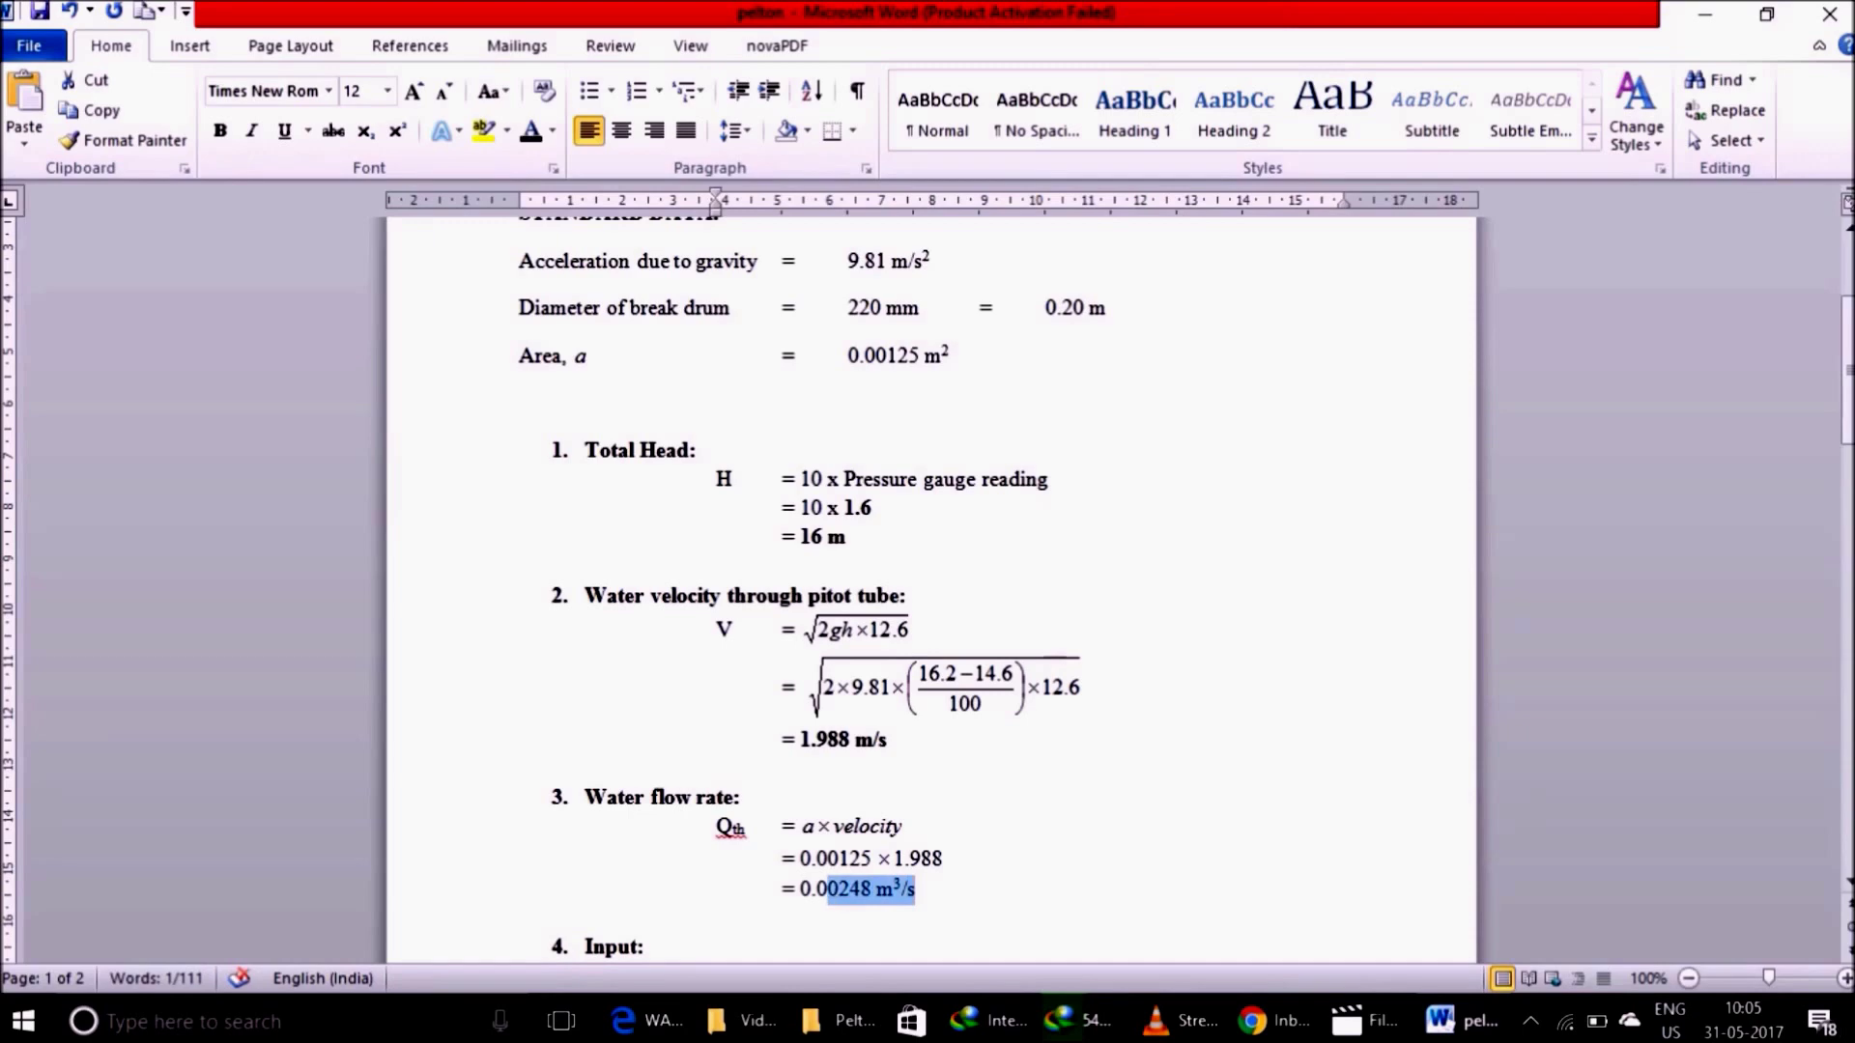
pyautogui.hotkey('shift', 'Left')
pyautogui.hotkey('shift', 'Left')
pyautogui.hotkey('shift', 'Left')
pyautogui.hotkey('ctrl', 'b')
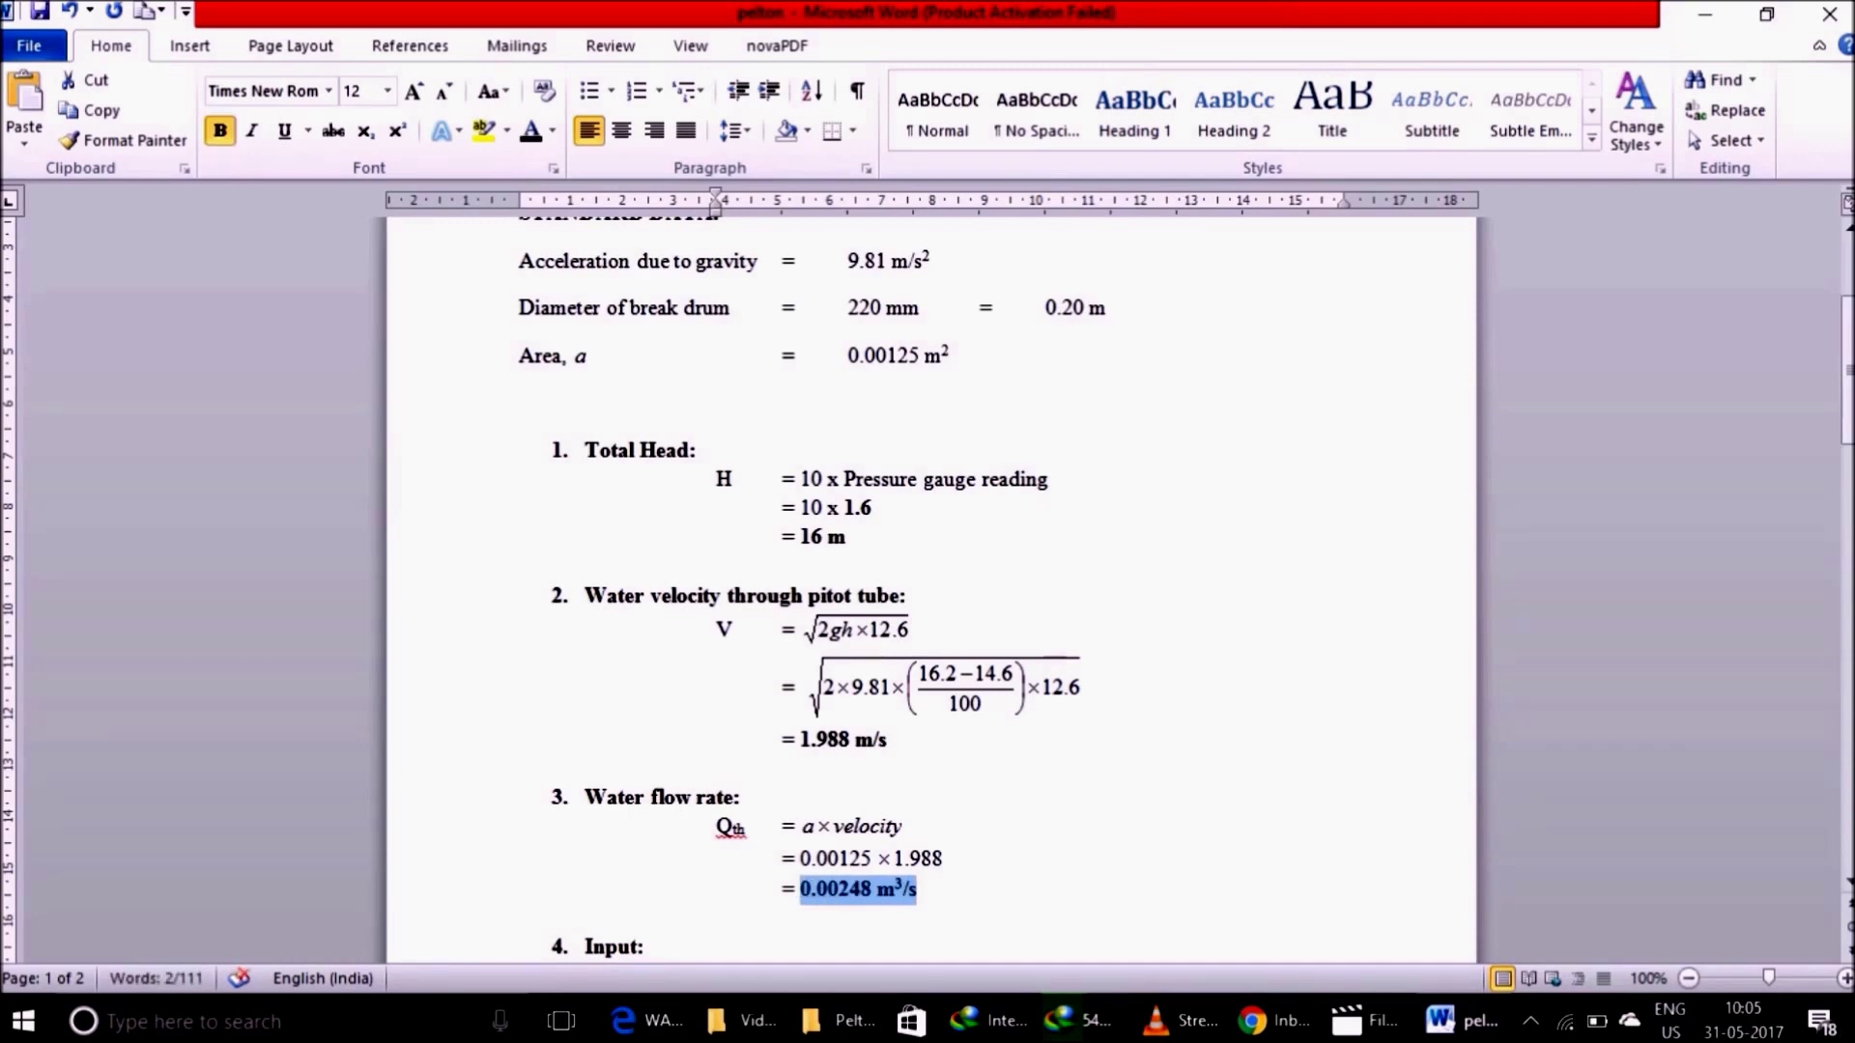
pyautogui.press('Down')
pyautogui.press('Down')
pyautogui.press('Down')
pyautogui.press('Down')
pyautogui.press('Down')
pyautogui.press('End')
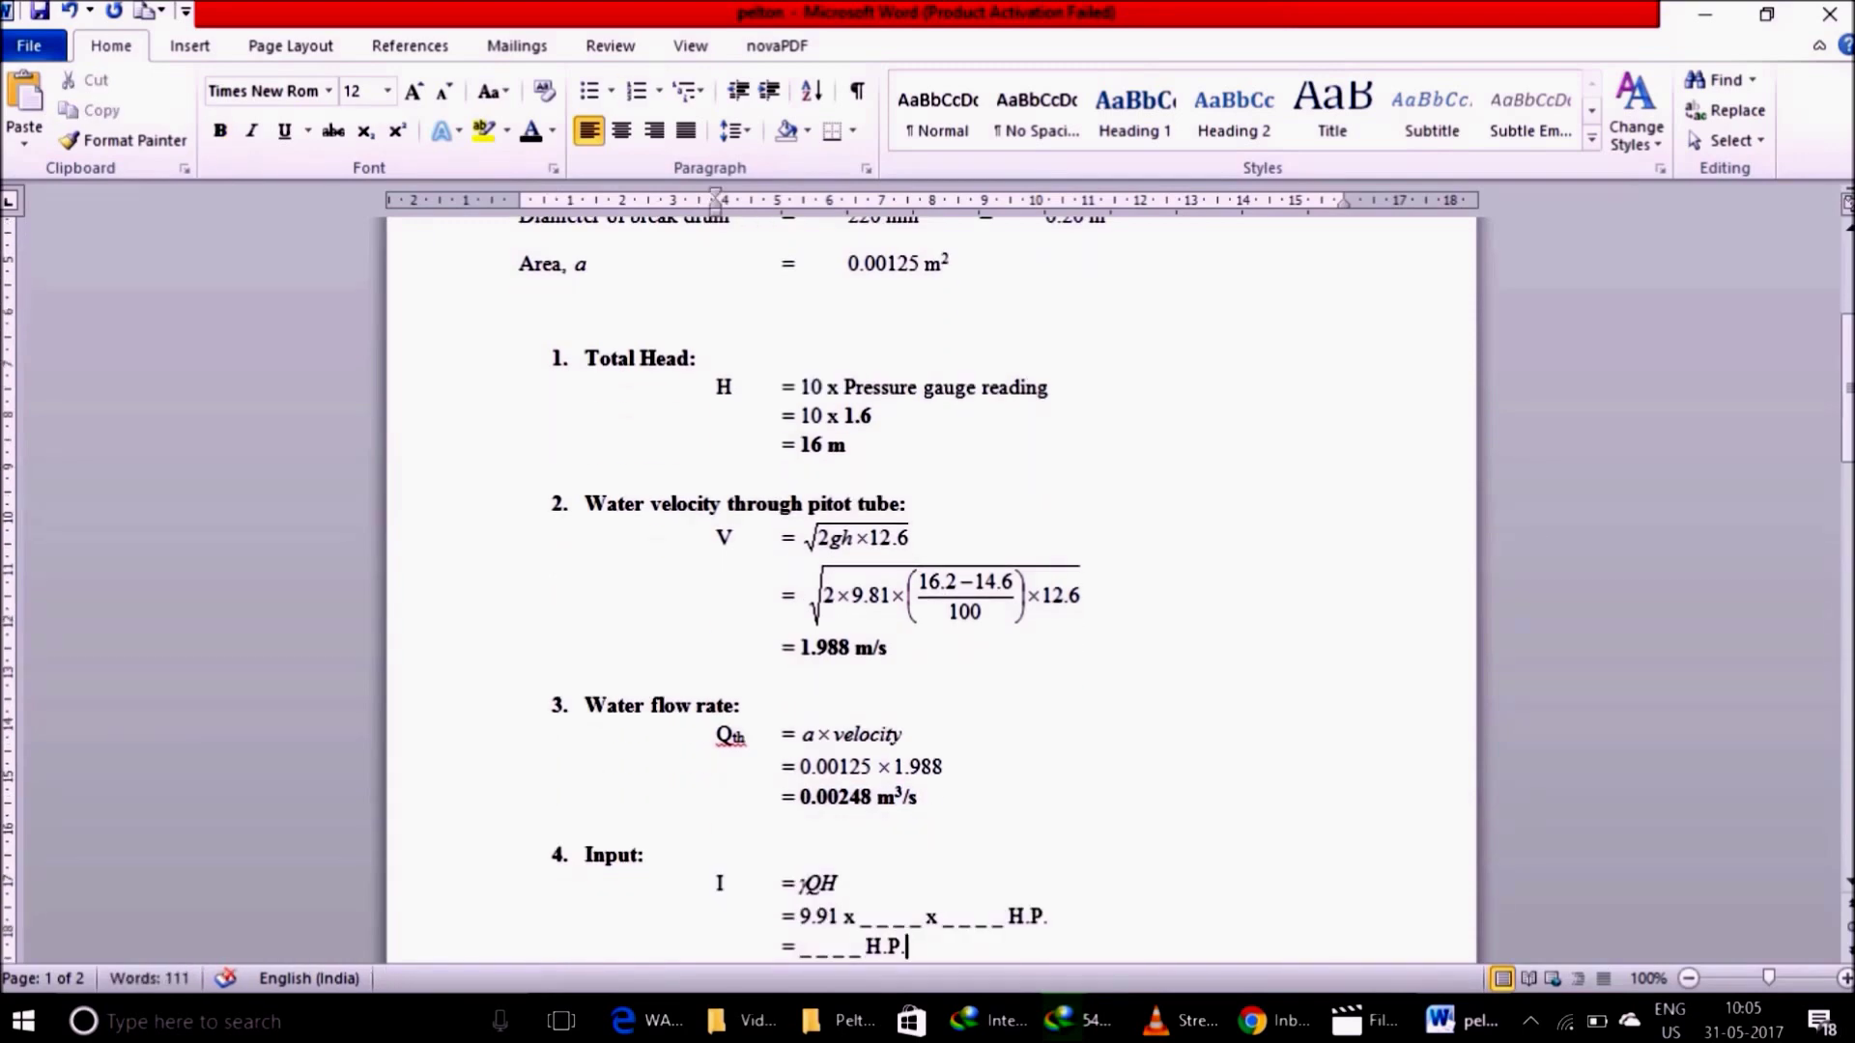
# Step: Substitute 0.00248 and 16 into the Input power formula after 9.91
pyautogui.press('Right')
pyautogui.press('BackSpace')
pyautogui.press('BackSpace')
pyautogui.press('BackSpace')
pyautogui.press('BackSpace')
pyautogui.write('0.')
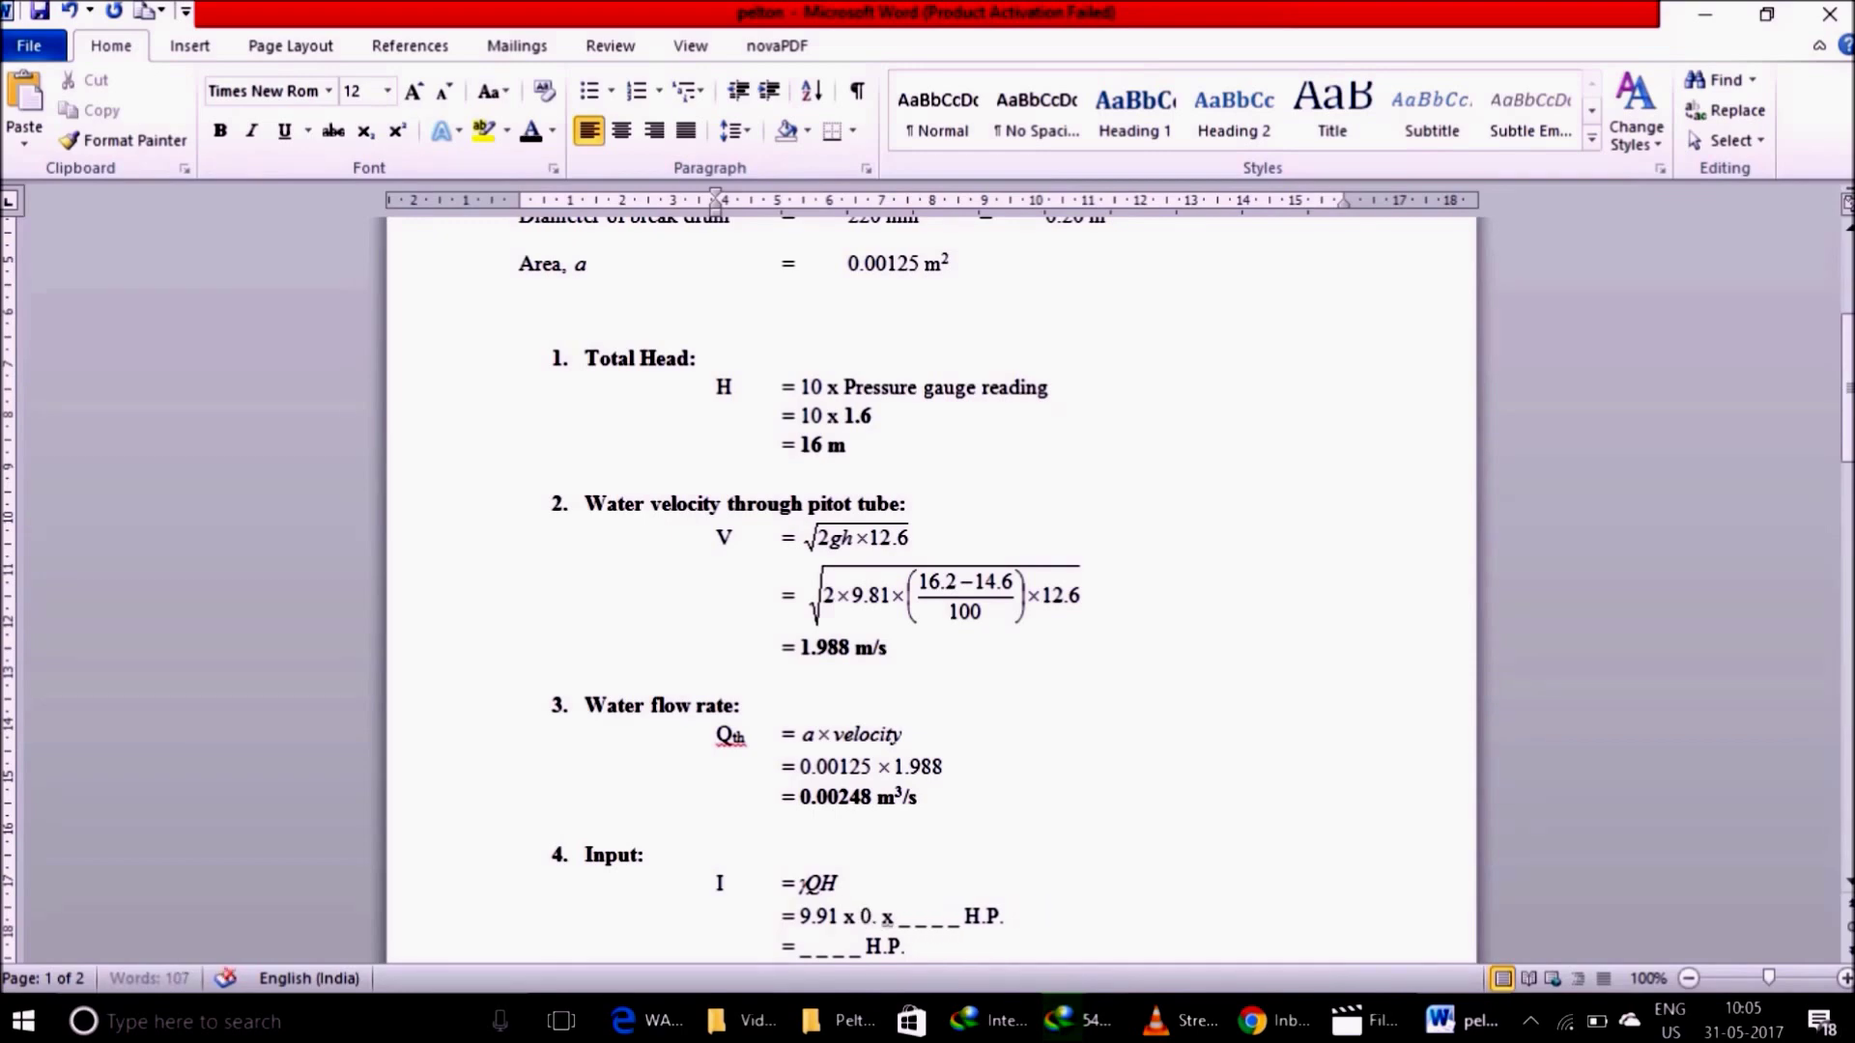
pyautogui.write('00248')
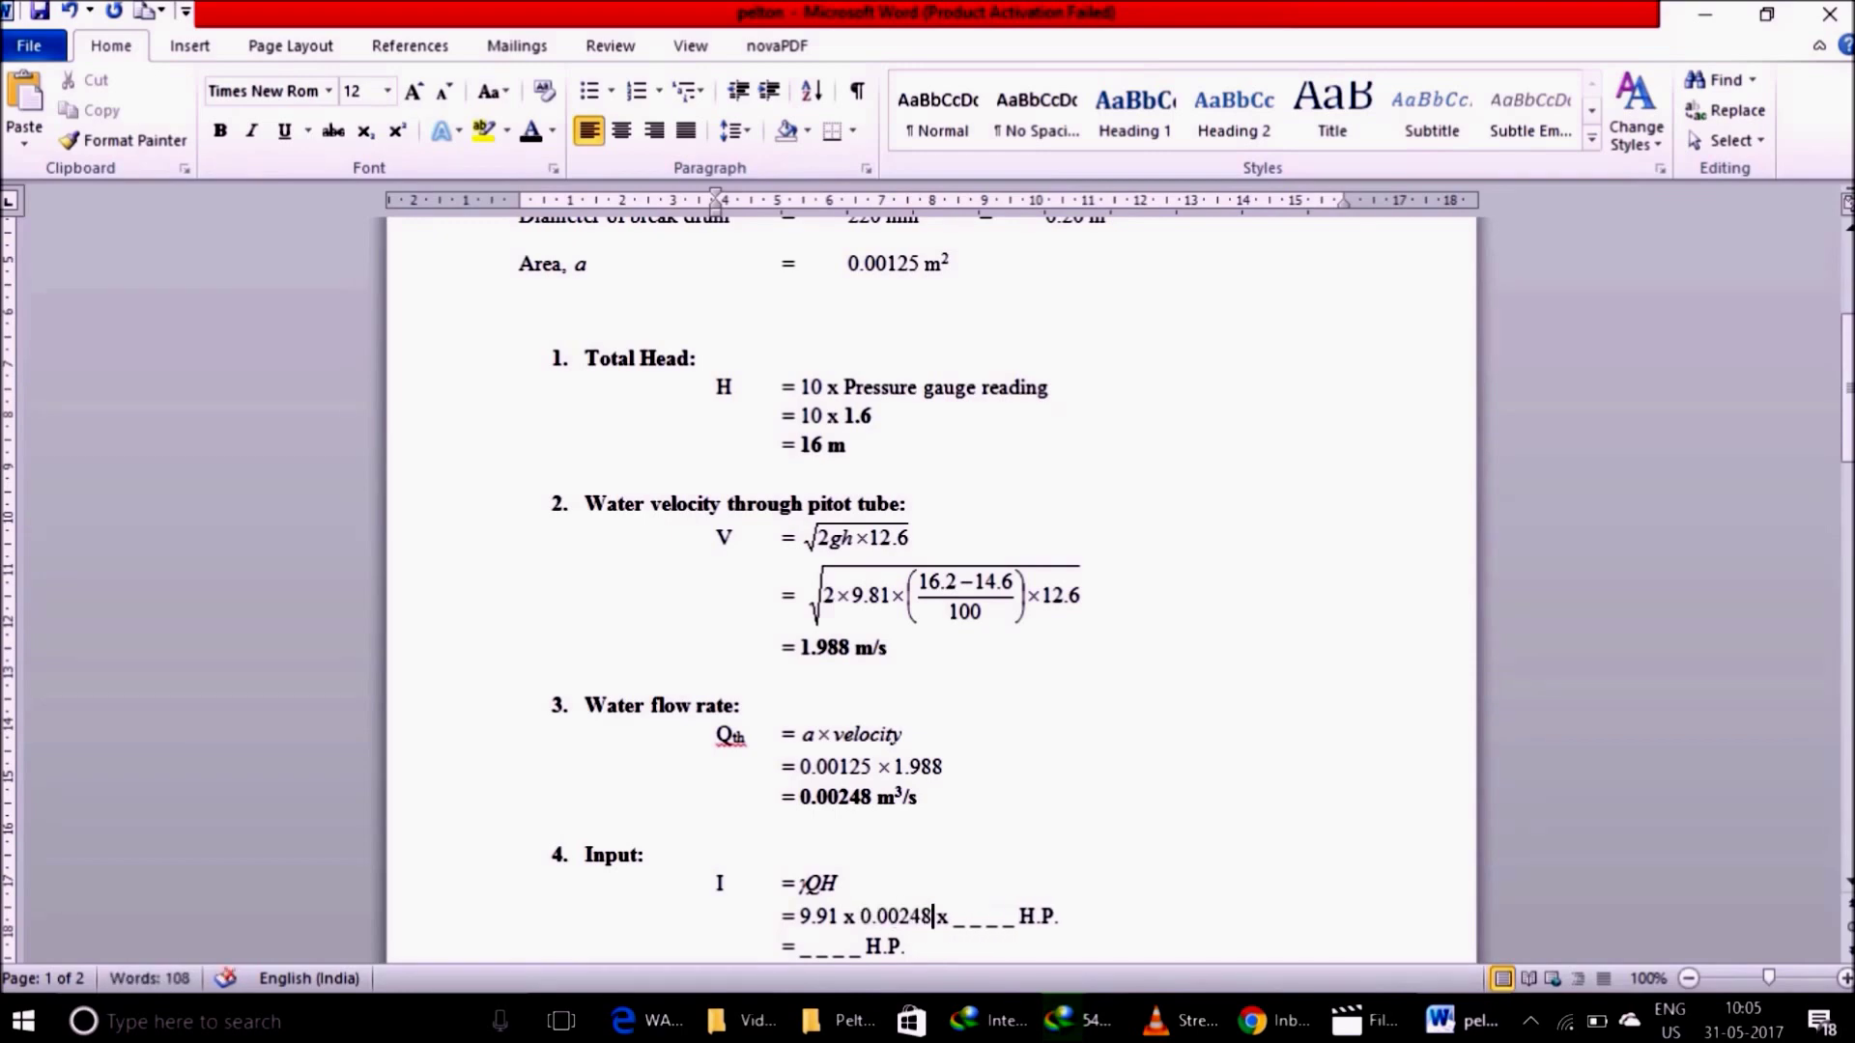
pyautogui.press('Right')
pyautogui.press('Right')
pyautogui.press('Right')
pyautogui.press('Right')
pyautogui.press('BackSpace')
pyautogui.press('BackSpace')
pyautogui.press('BackSpace')
pyautogui.press('BackSpace')
pyautogui.write('16')
pyautogui.press('Right')
pyautogui.press('Right')
pyautogui.press('Right')
pyautogui.press('Right')
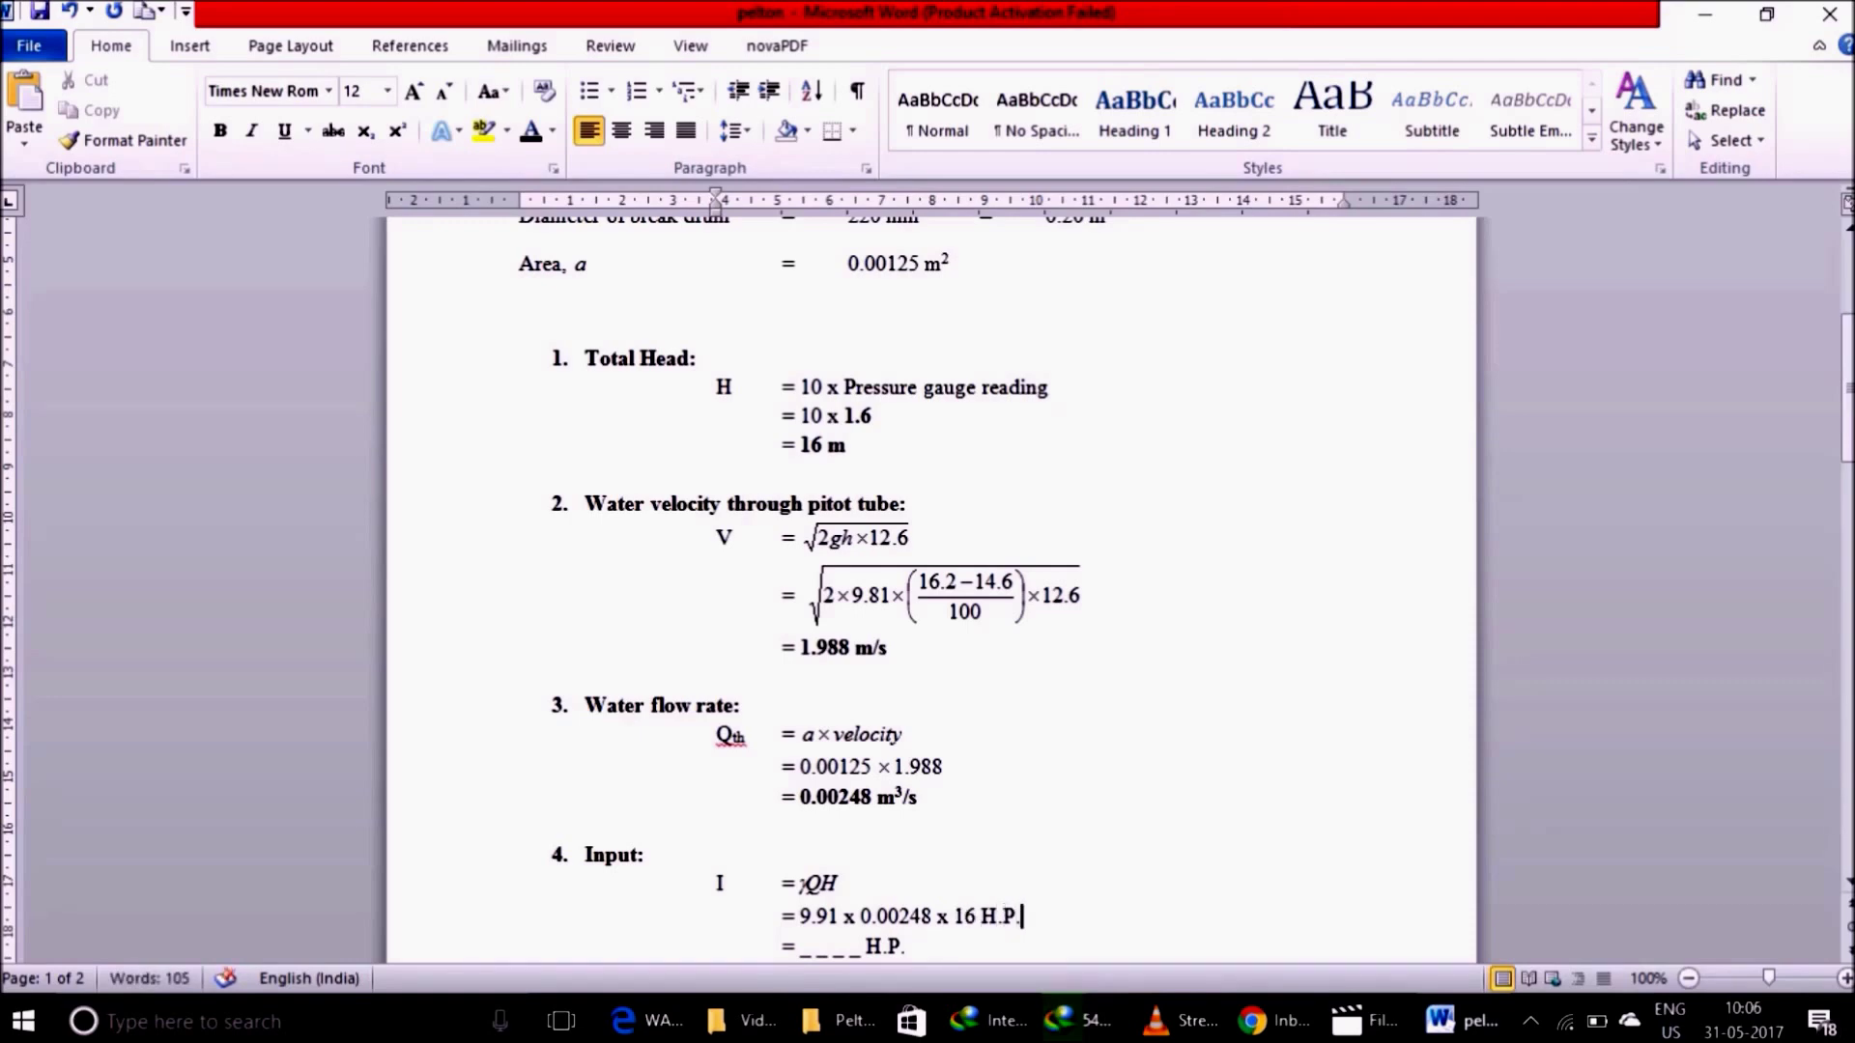
# Step: Remove the H.P. units and enter the Input result as 0.390 kW
pyautogui.press('BackSpace')
pyautogui.press('BackSpace')
pyautogui.press('BackSpace')
pyautogui.press('BackSpace')
pyautogui.press('BackSpace')
pyautogui.press('Down')
pyautogui.press('BackSpace')
pyautogui.press('BackSpace')
pyautogui.press('BackSpace')
pyautogui.press('BackSpace')
pyautogui.press('BackSpace')
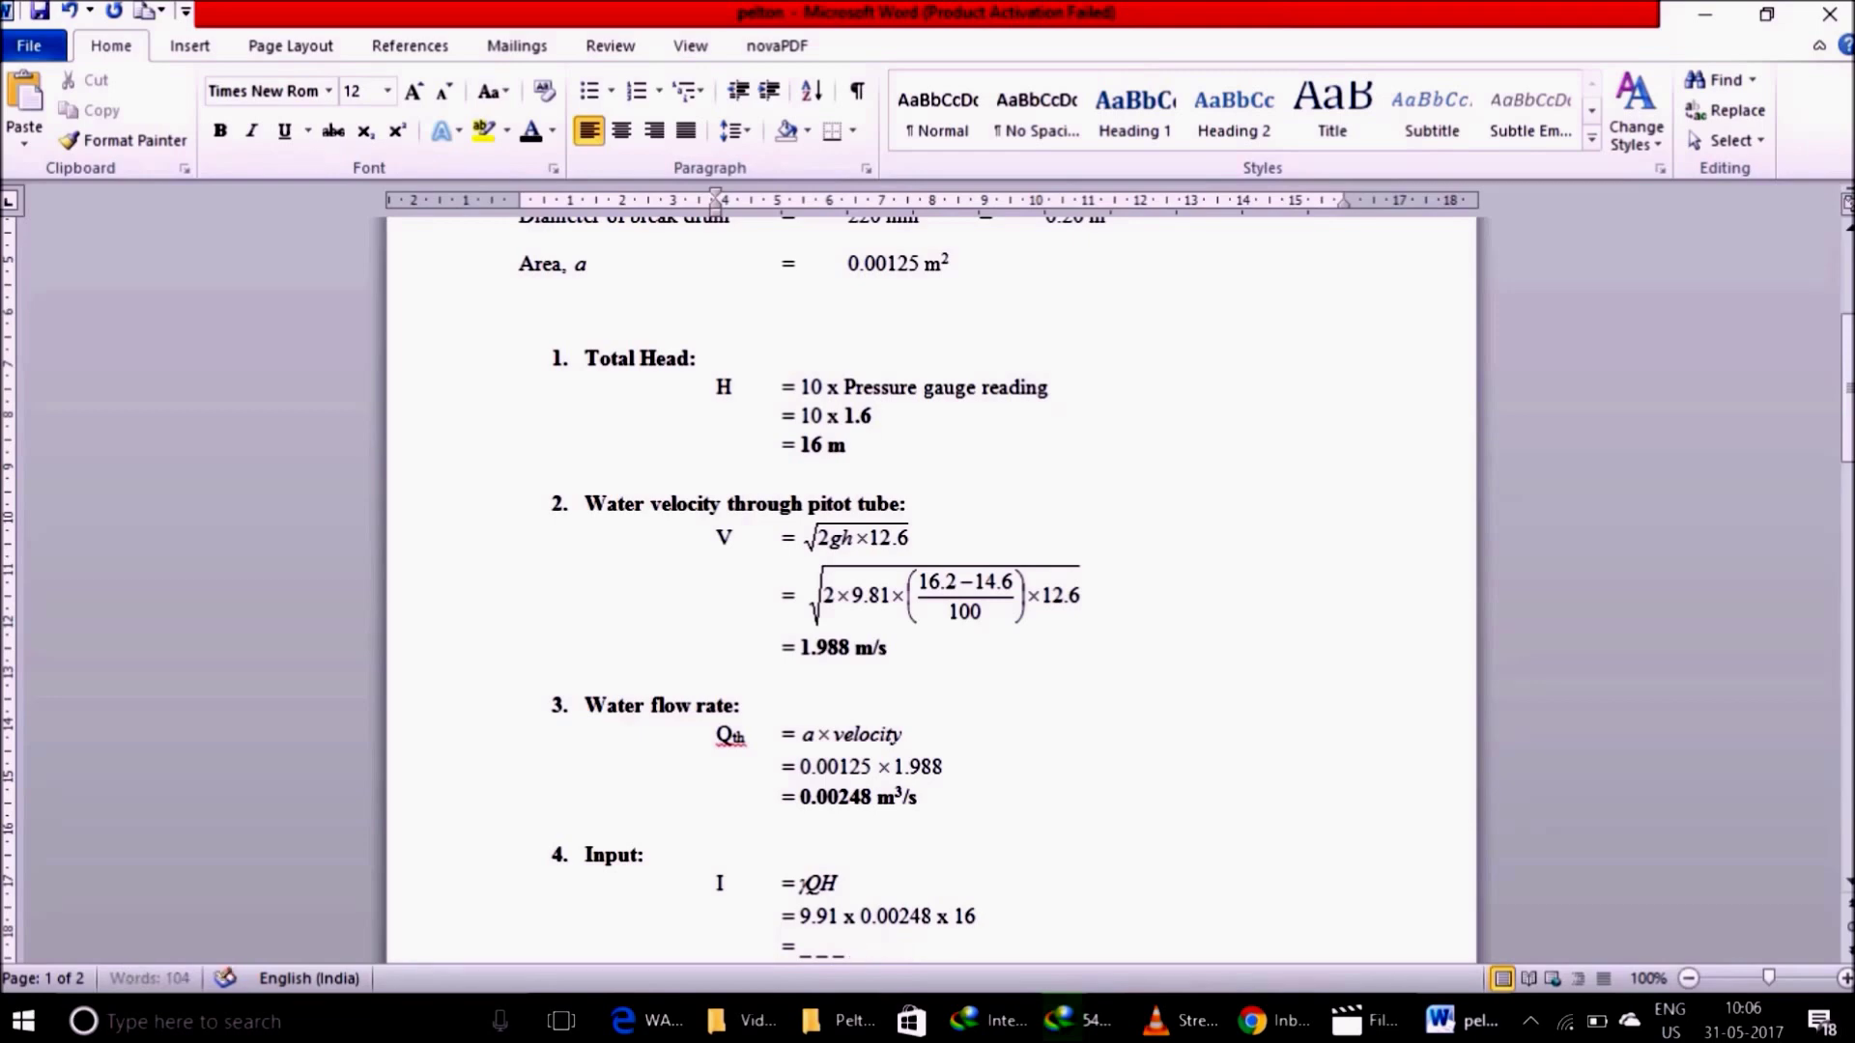
pyautogui.press('BackSpace')
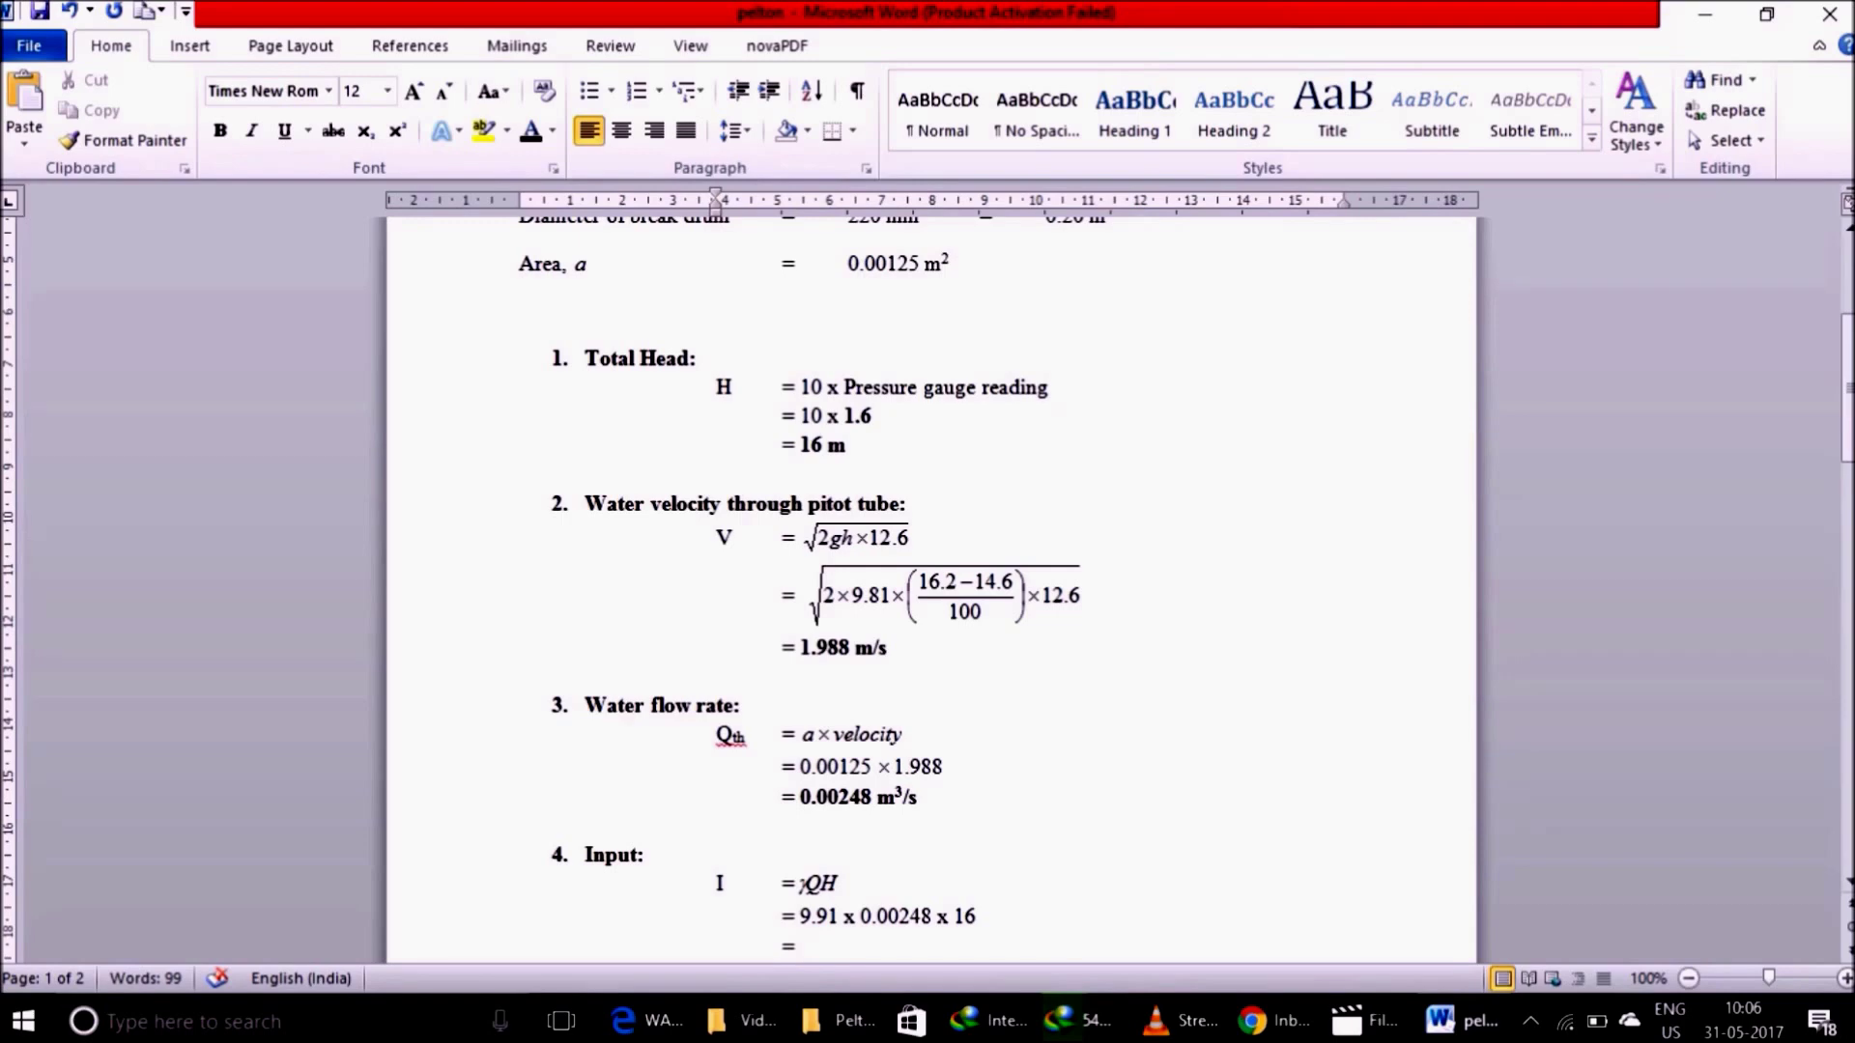
pyautogui.write('0.390 k')
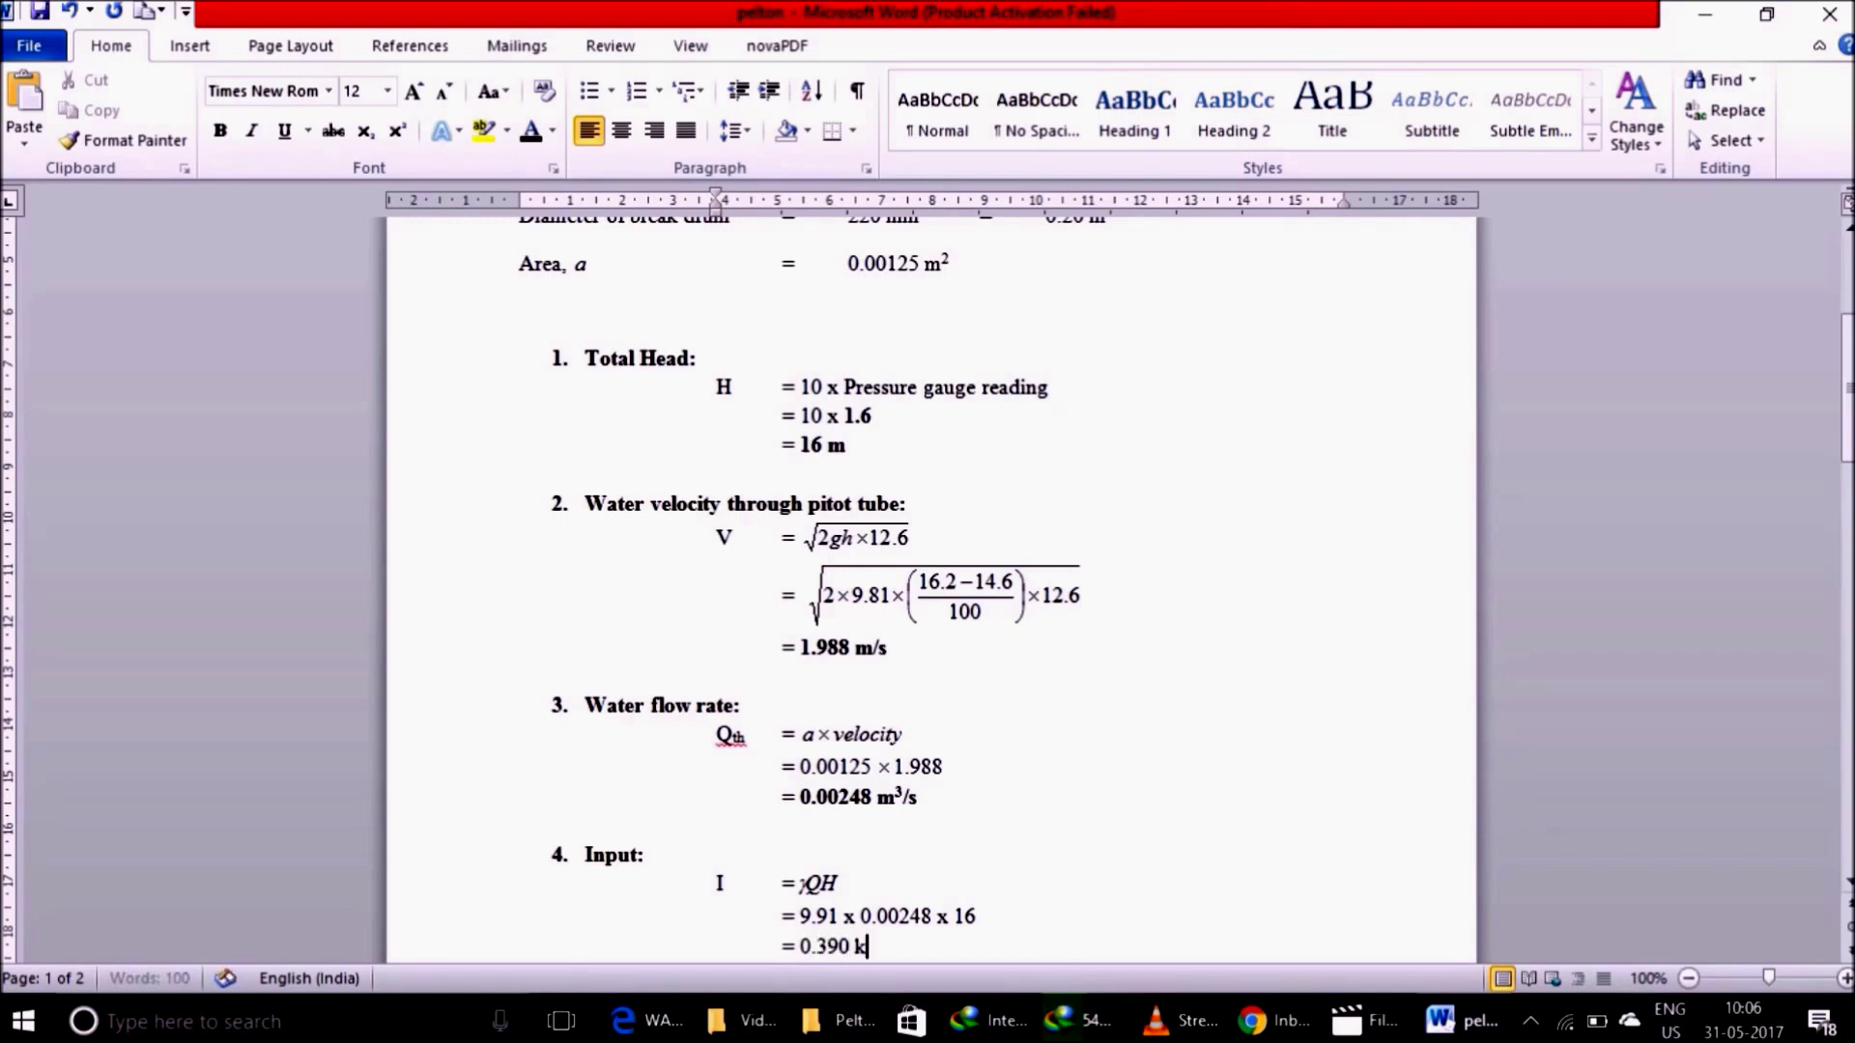
pyautogui.write('W')
pyautogui.press('Return')
pyautogui.press('Return')
# Step: Add an Output: heading and make the 0.390 kW input result bold
pyautogui.write('Output:')
pyautogui.press('Return')
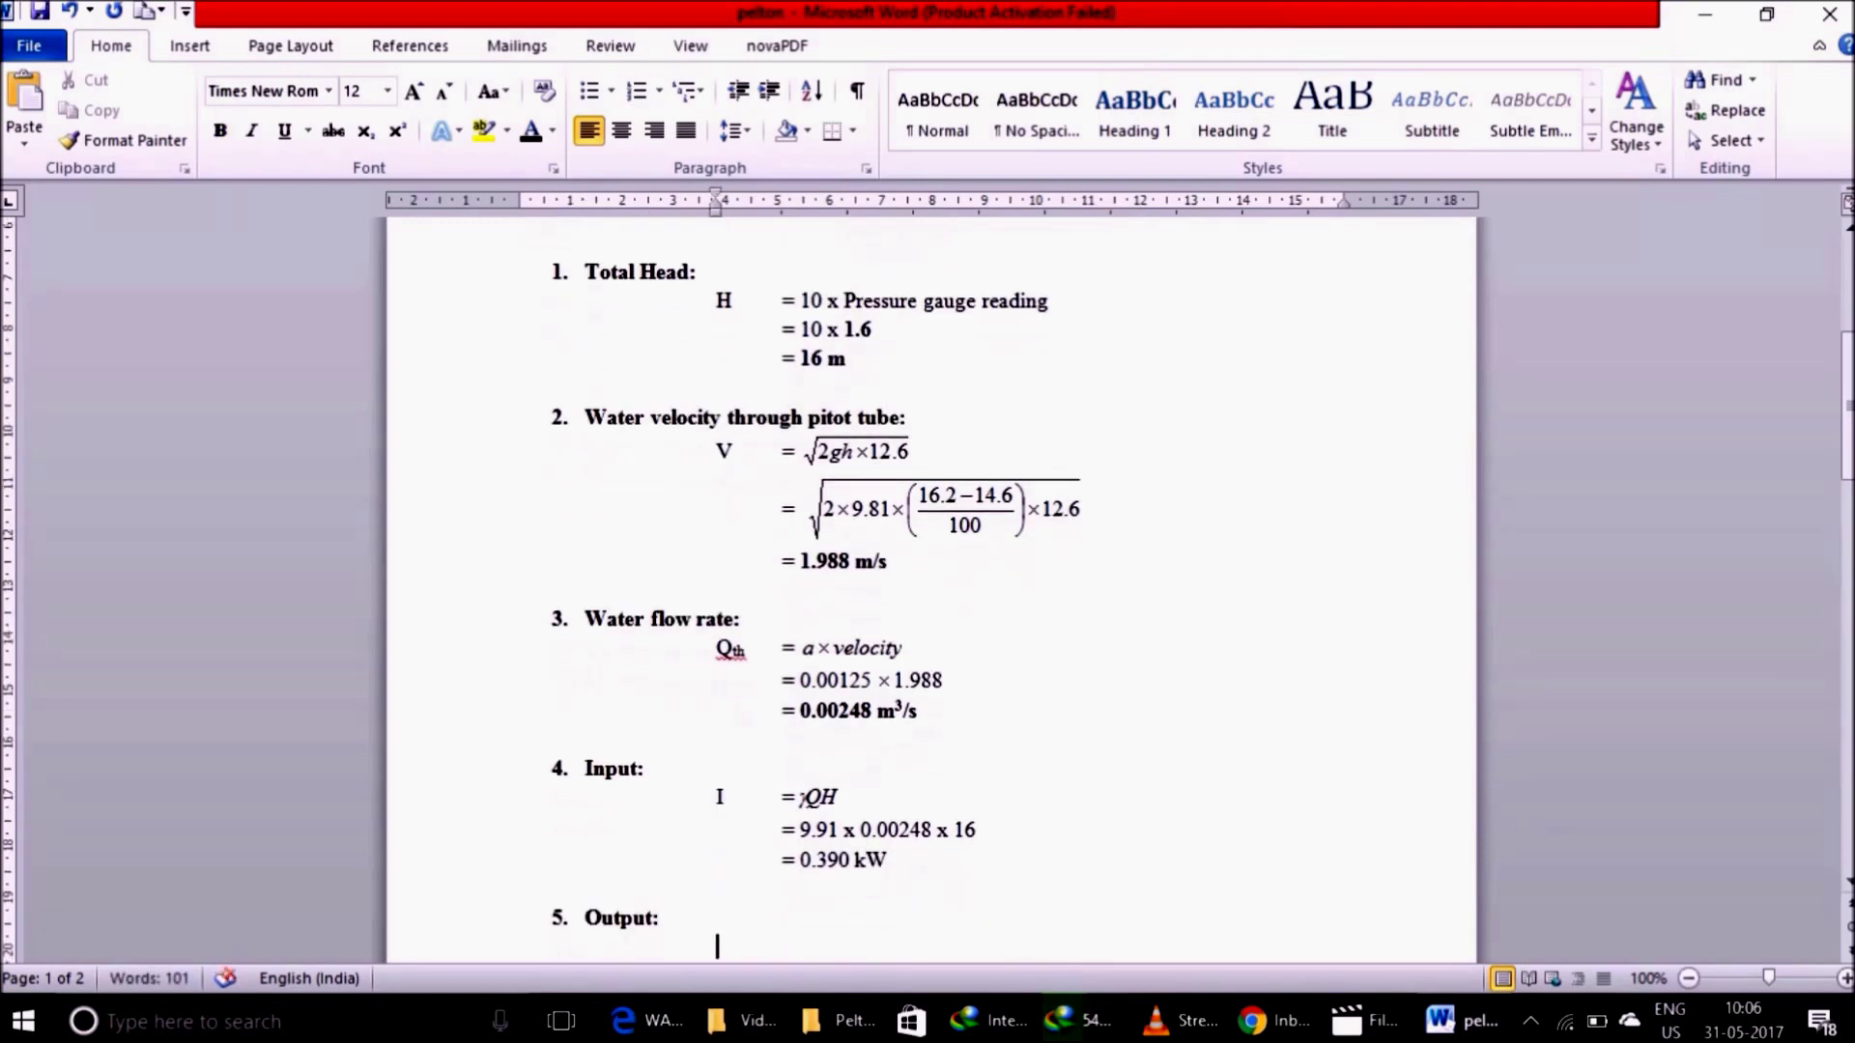
pyautogui.press('BackSpace')
pyautogui.press('Up')
pyautogui.press('Up')
pyautogui.press('End')
pyautogui.hotkey('shift', 'Left')
pyautogui.hotkey('shift', 'Left')
pyautogui.hotkey('shift', 'Left')
pyautogui.hotkey('shift', 'Left')
pyautogui.hotkey('shift', 'Left')
pyautogui.hotkey('shift', 'Left')
pyautogui.hotkey('shift', 'Left')
pyautogui.hotkey('shift', 'Left')
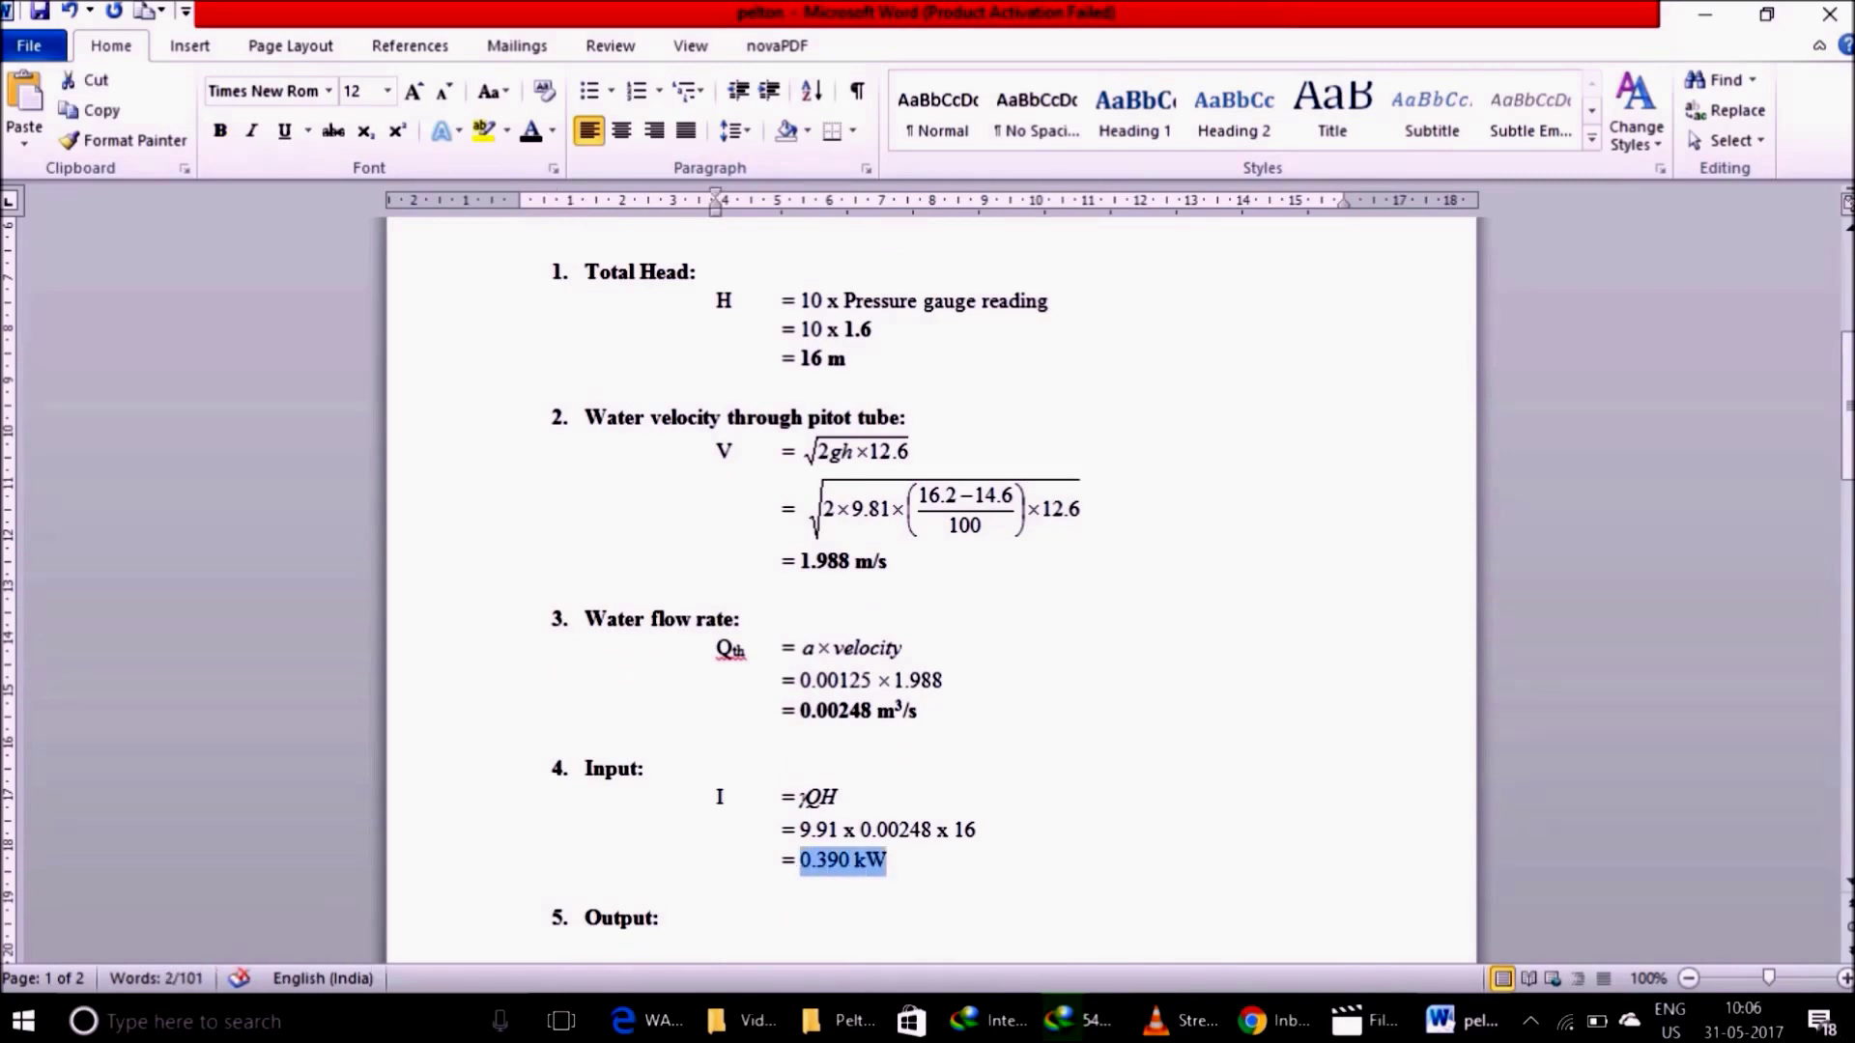
pyautogui.hotkey('ctrl', 'b')
pyautogui.press('Down')
pyautogui.press('Down')
pyautogui.press('Down')
pyautogui.hotkey('ctrl', 'v')
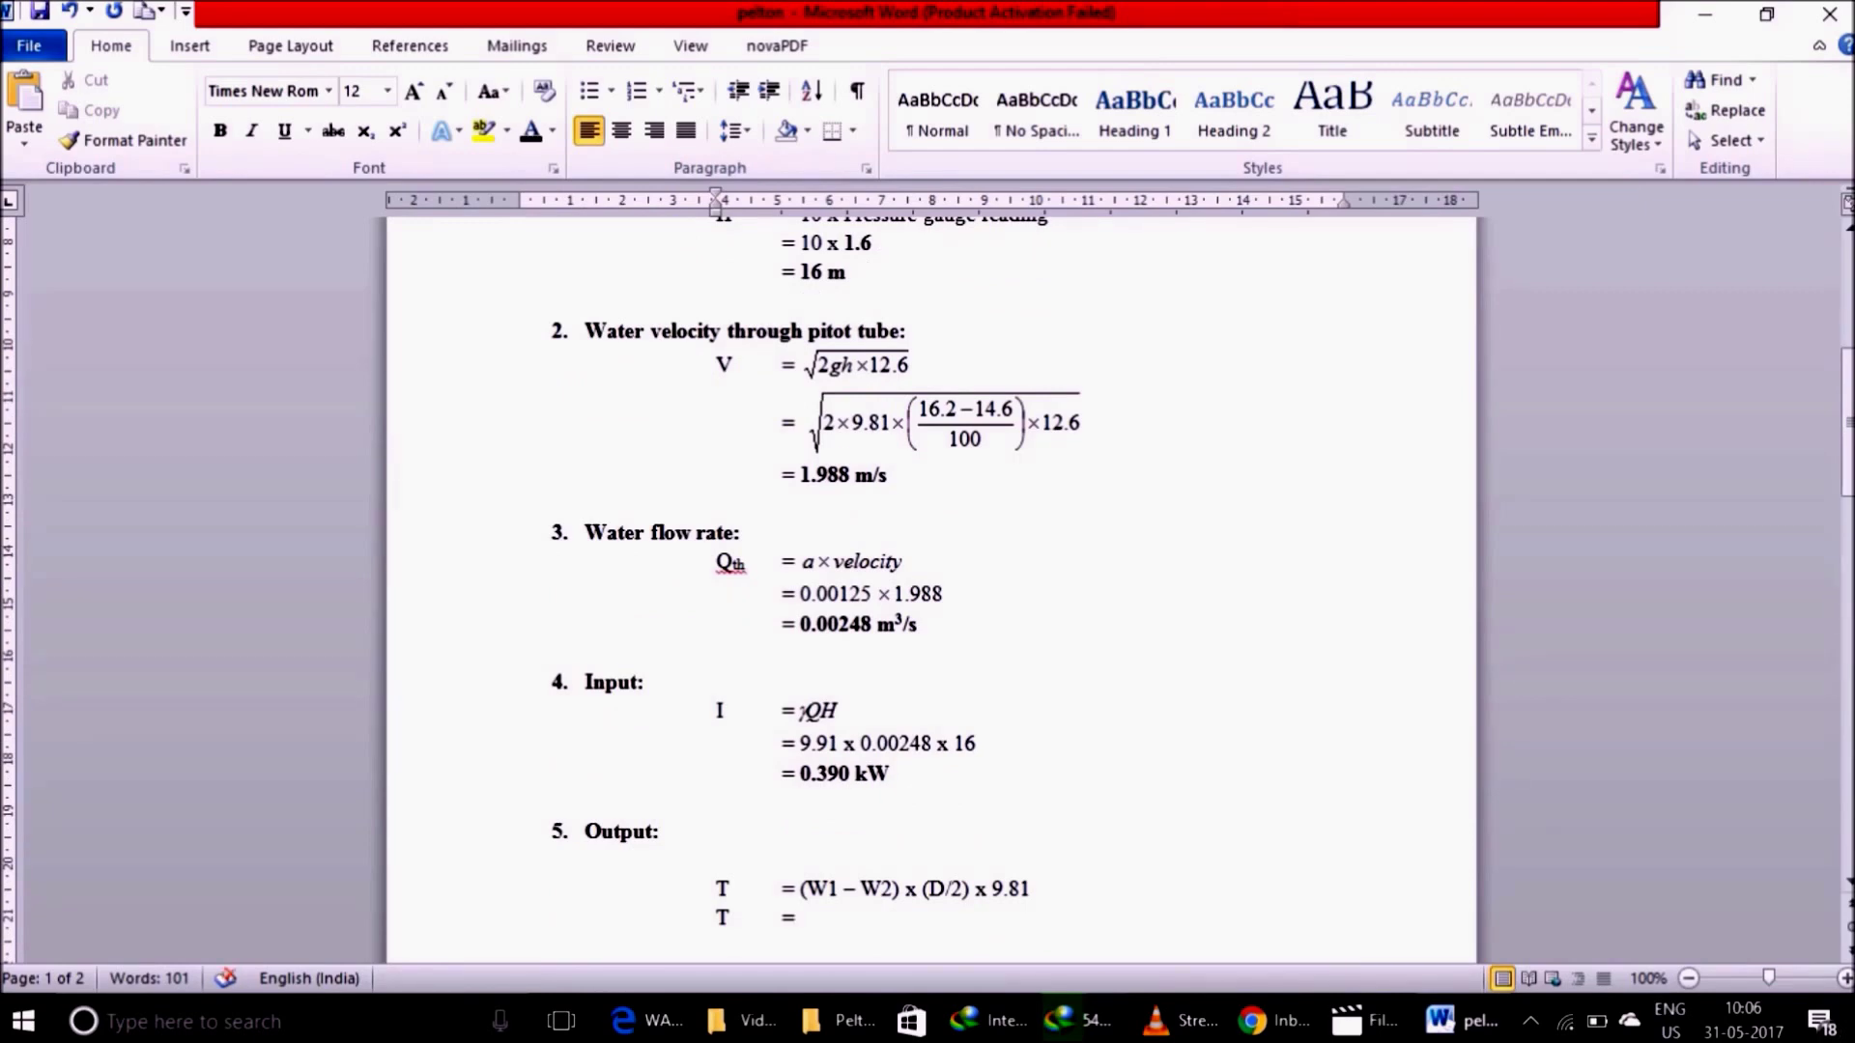
# Step: Write the torque as (1 + 1 − 0.6) x (0.24/2) x 9.81 = 1.65
pyautogui.write('(1')
pyautogui.write(' + !')
pyautogui.press('BackSpace')
pyautogui.write('1')
pyautogui.write(' - 0.6')
pyautogui.write(')')
pyautogui.write(' x (0')
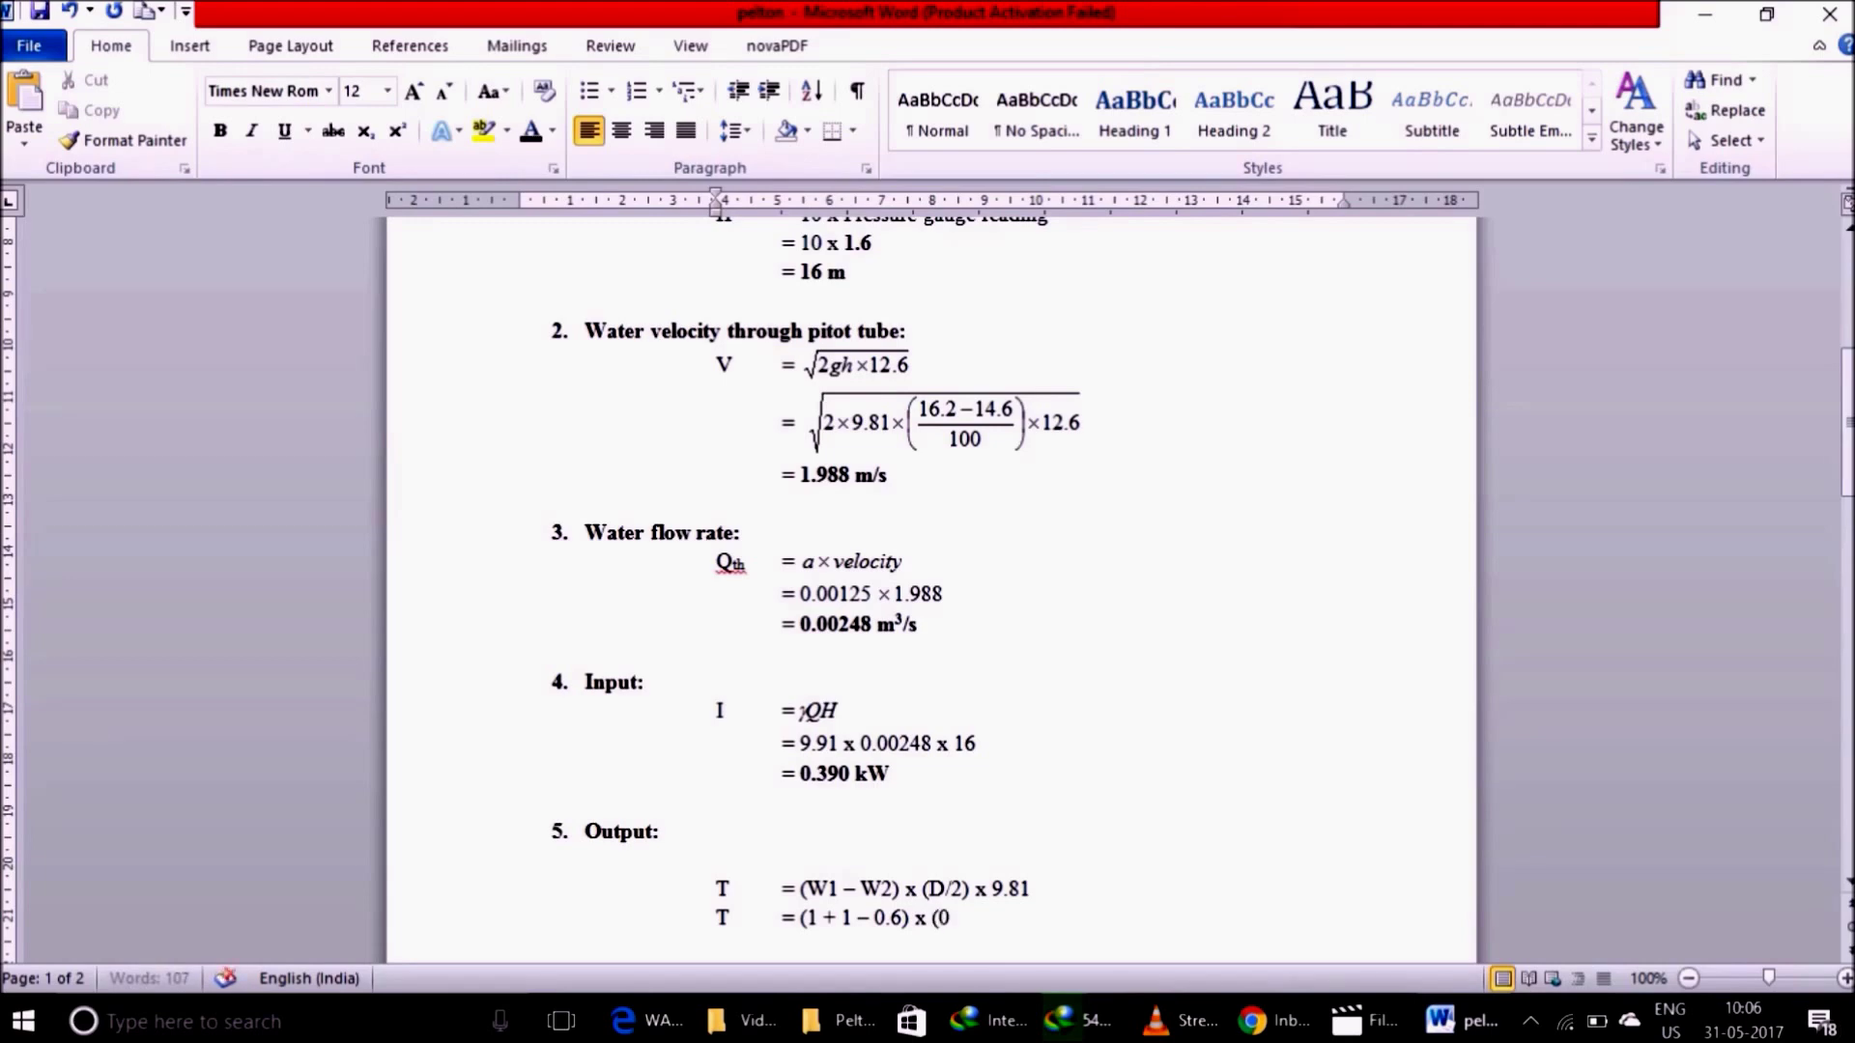
pyautogui.write('.24')
pyautogui.write('/2')
pyautogui.write(') x 9.')
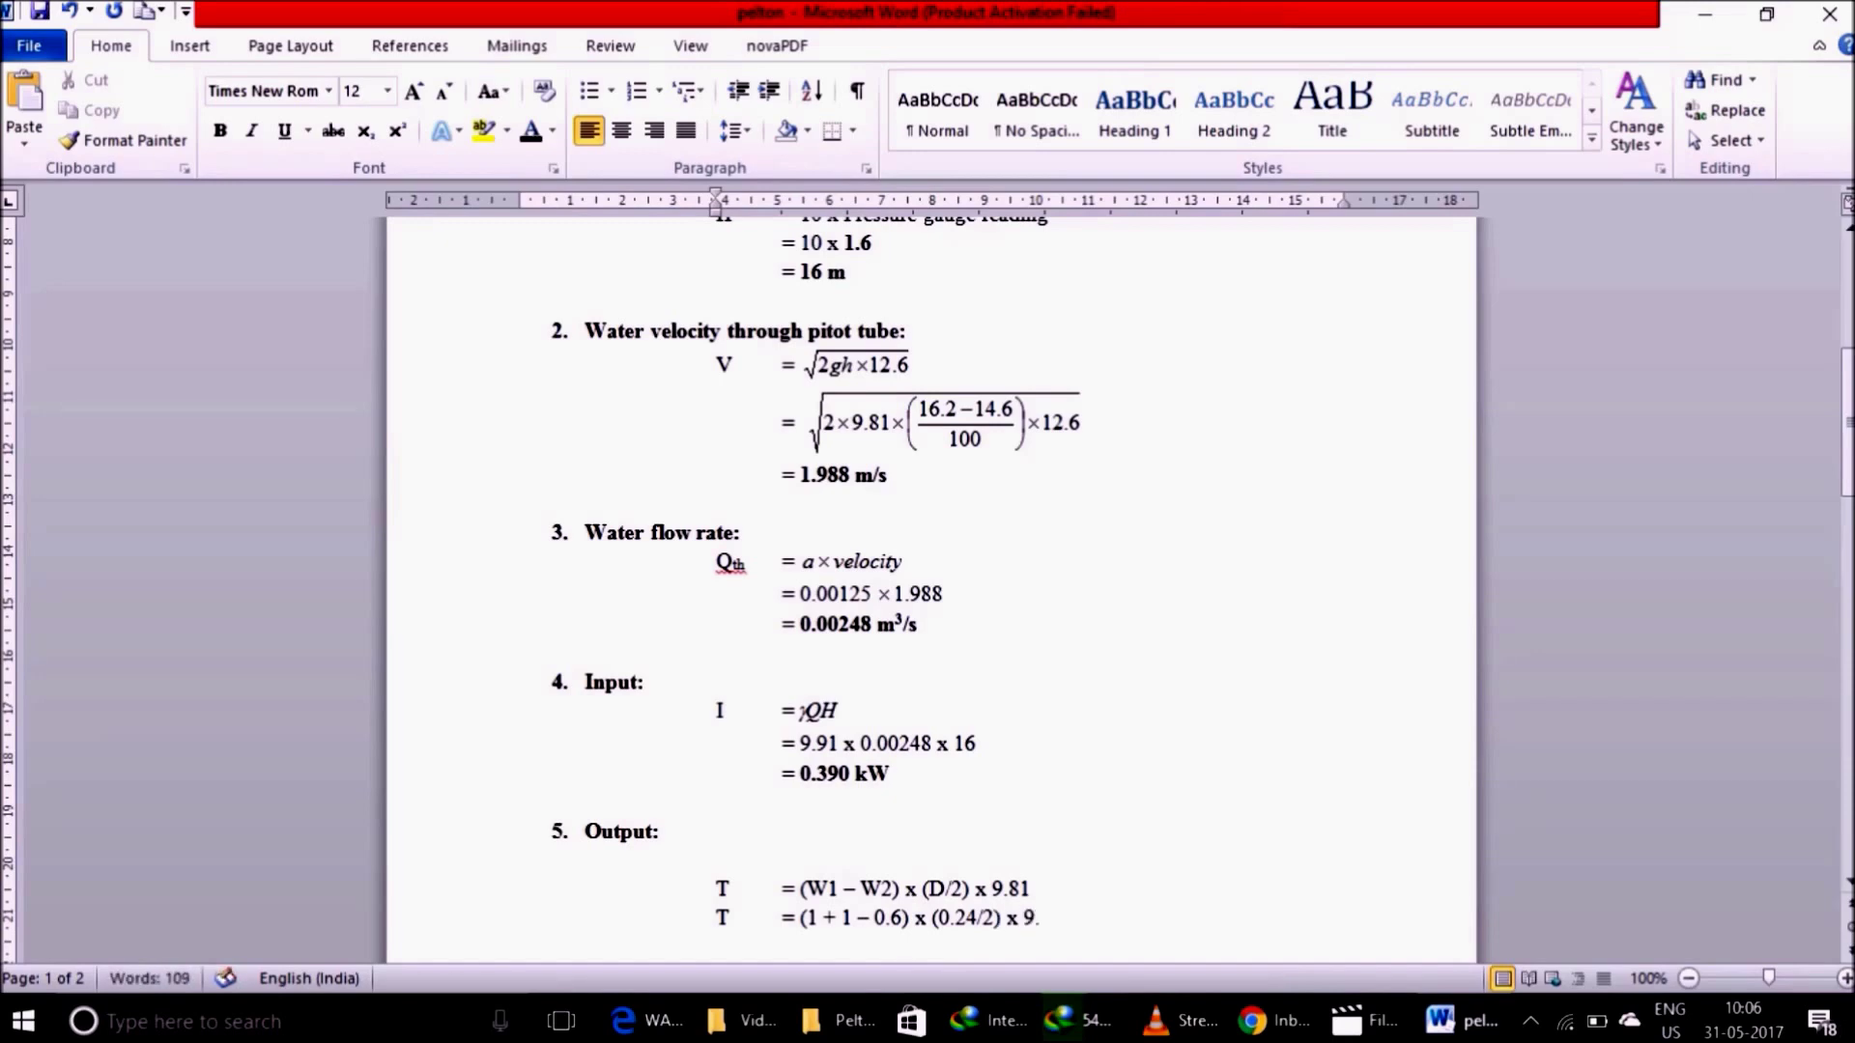
pyautogui.write('81')
pyautogui.scroll(-1, 928, 590)
pyautogui.scroll(-1, 928, 589)
pyautogui.scroll(-1, 928, 590)
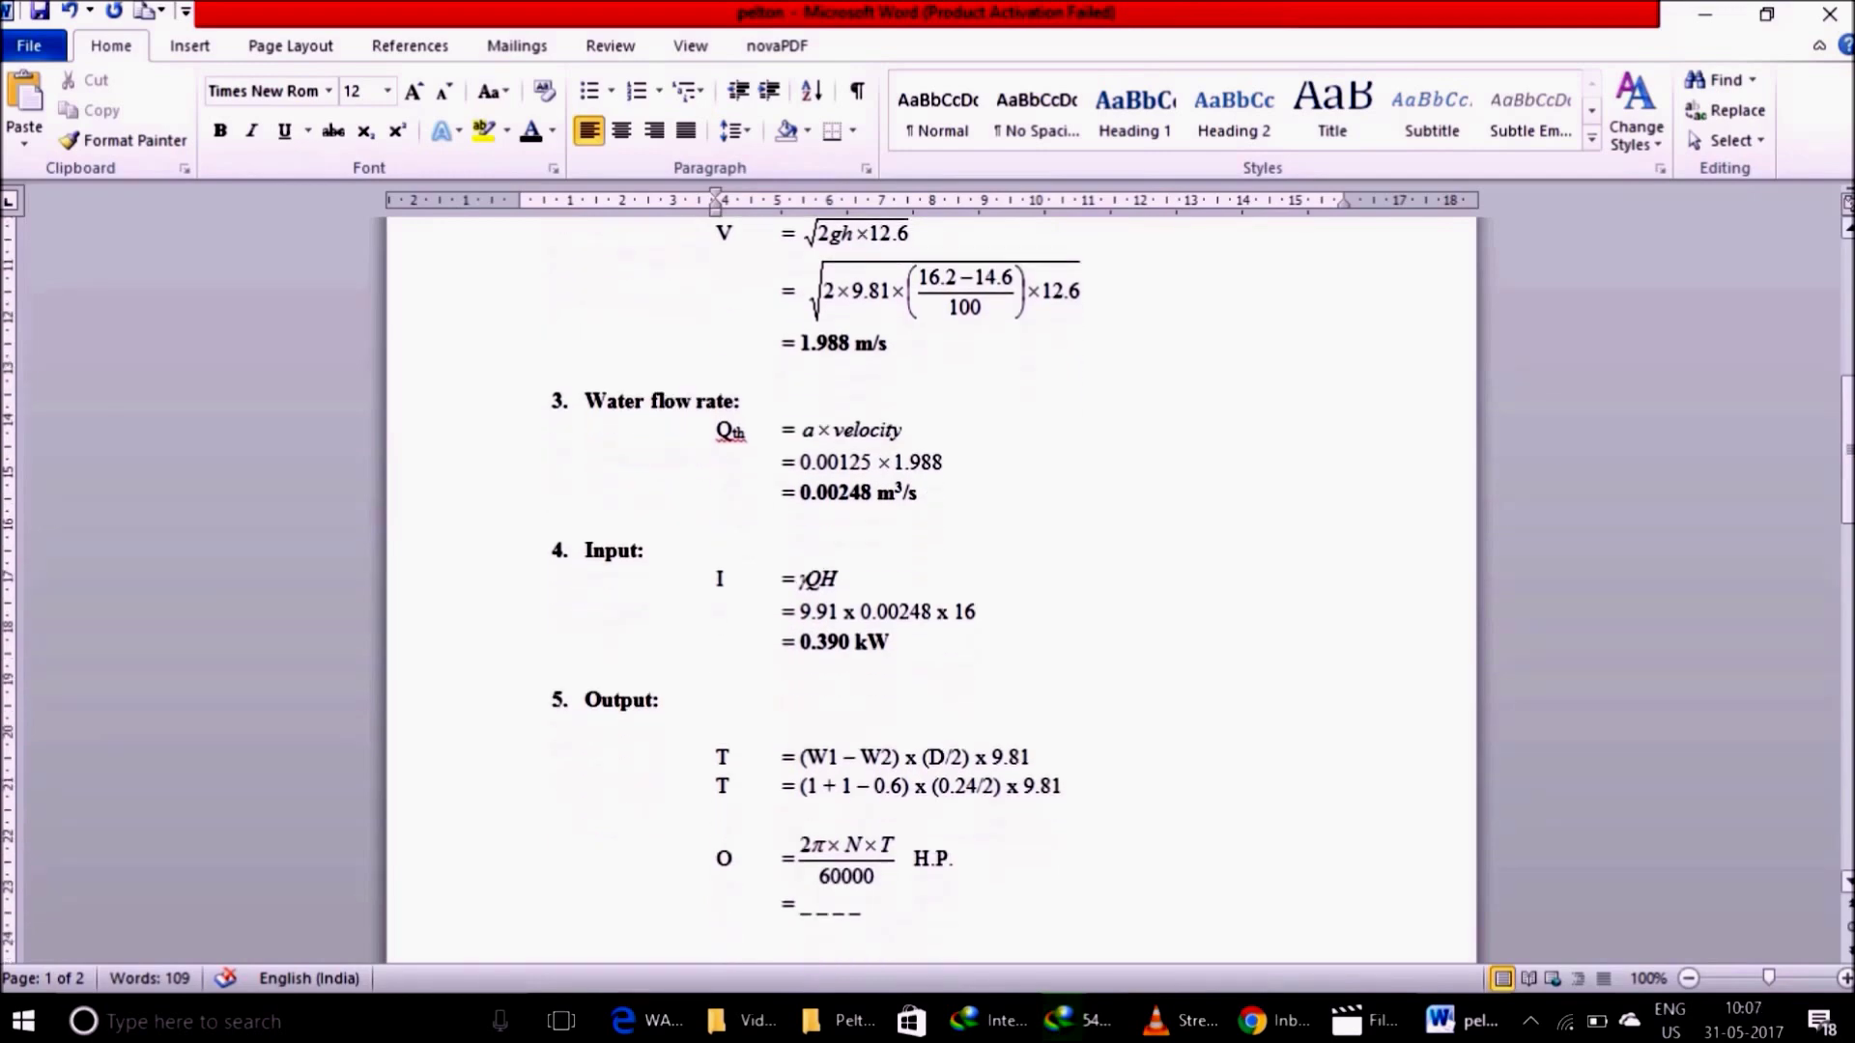
pyautogui.press('Down')
pyautogui.write('=')
pyautogui.write(' 1.65')
# Step: Delete the blank output power result line and its H.P. unit
pyautogui.press('Down')
pyautogui.press('Down')
pyautogui.press('Down')
pyautogui.press('Down')
pyautogui.press('Down')
pyautogui.press('Down')
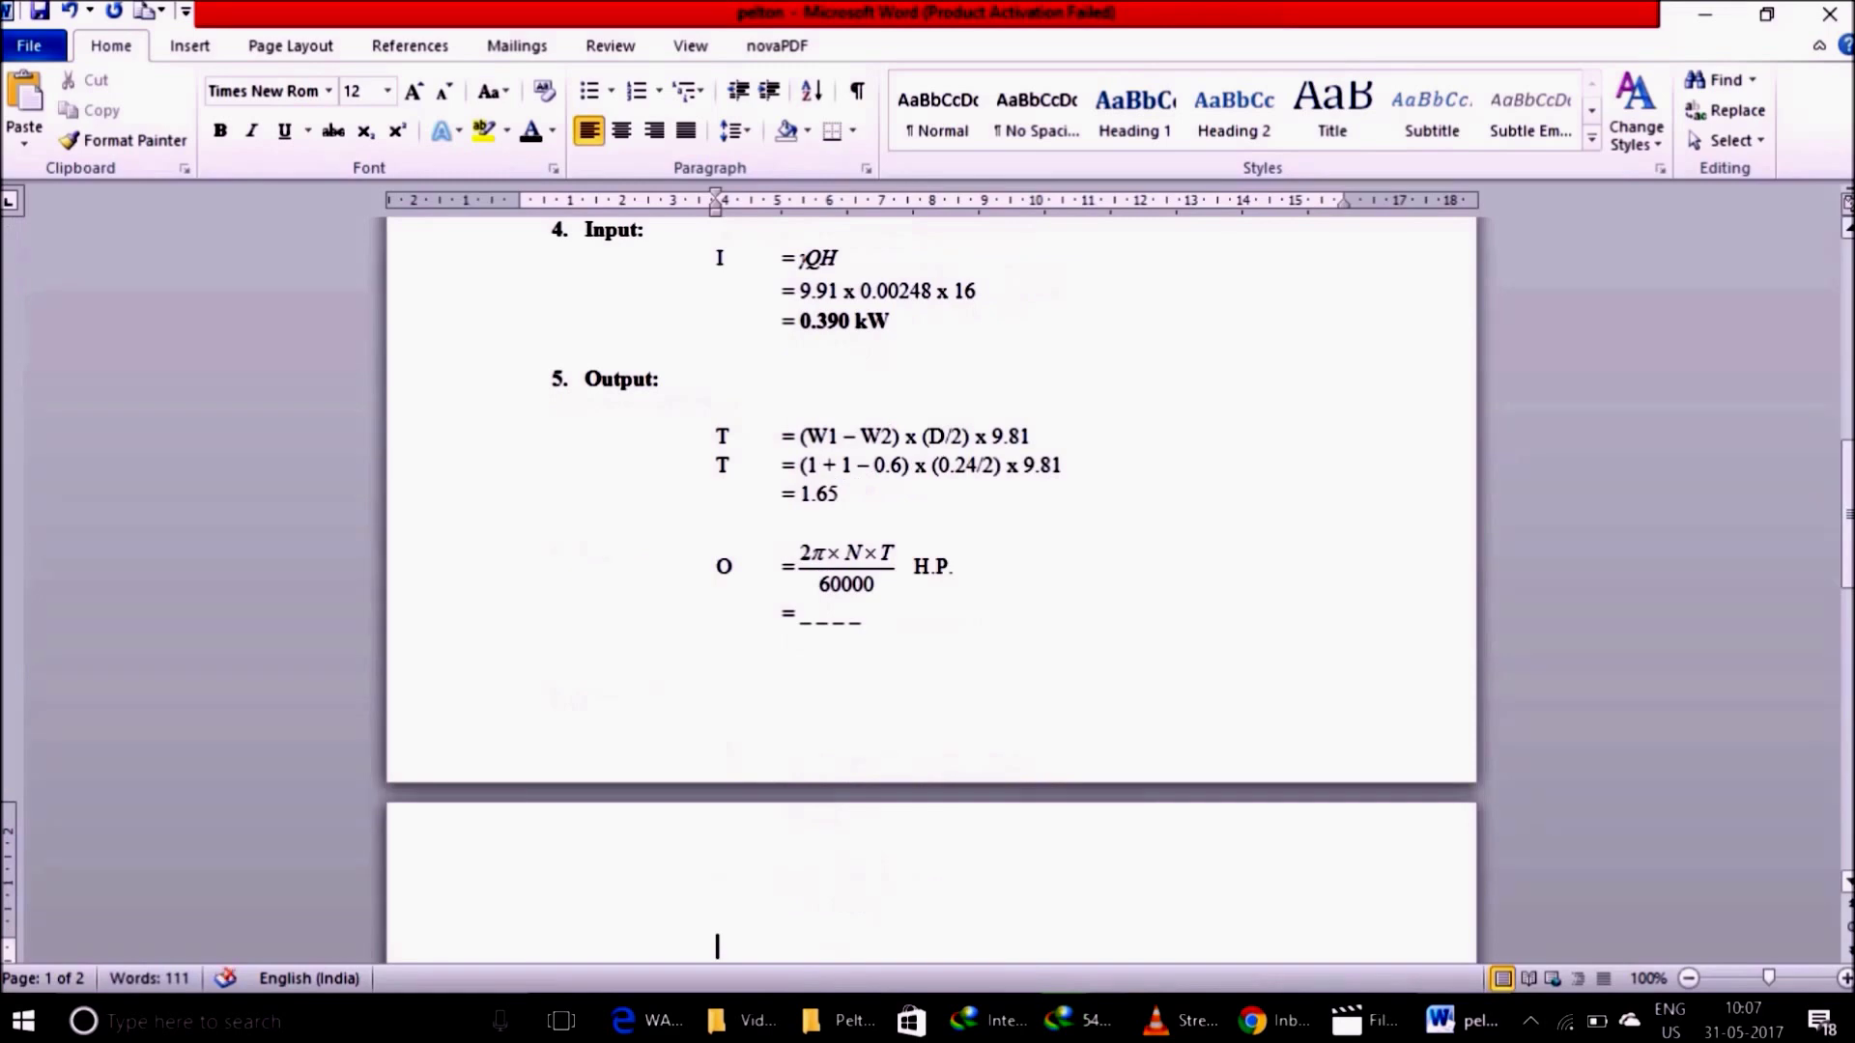
pyautogui.press('Up')
pyautogui.press('Up')
pyautogui.press('Up')
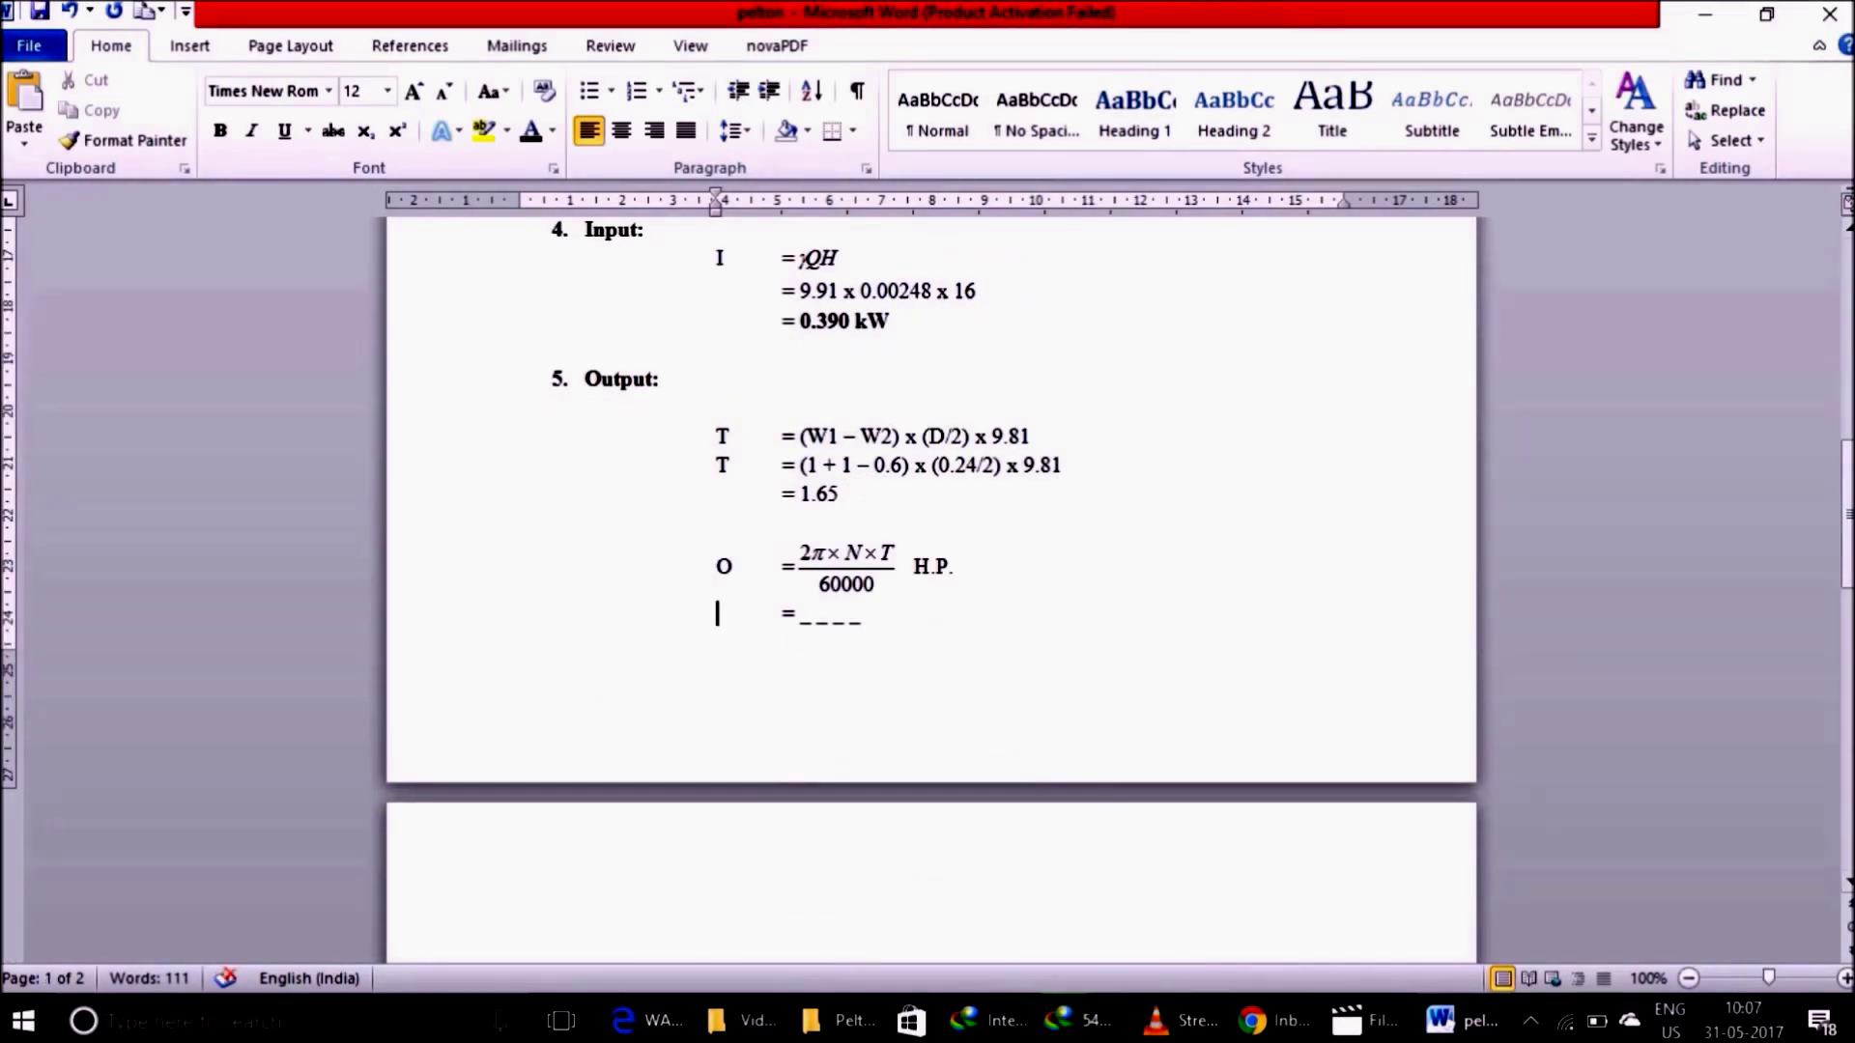
pyautogui.click(846, 583)
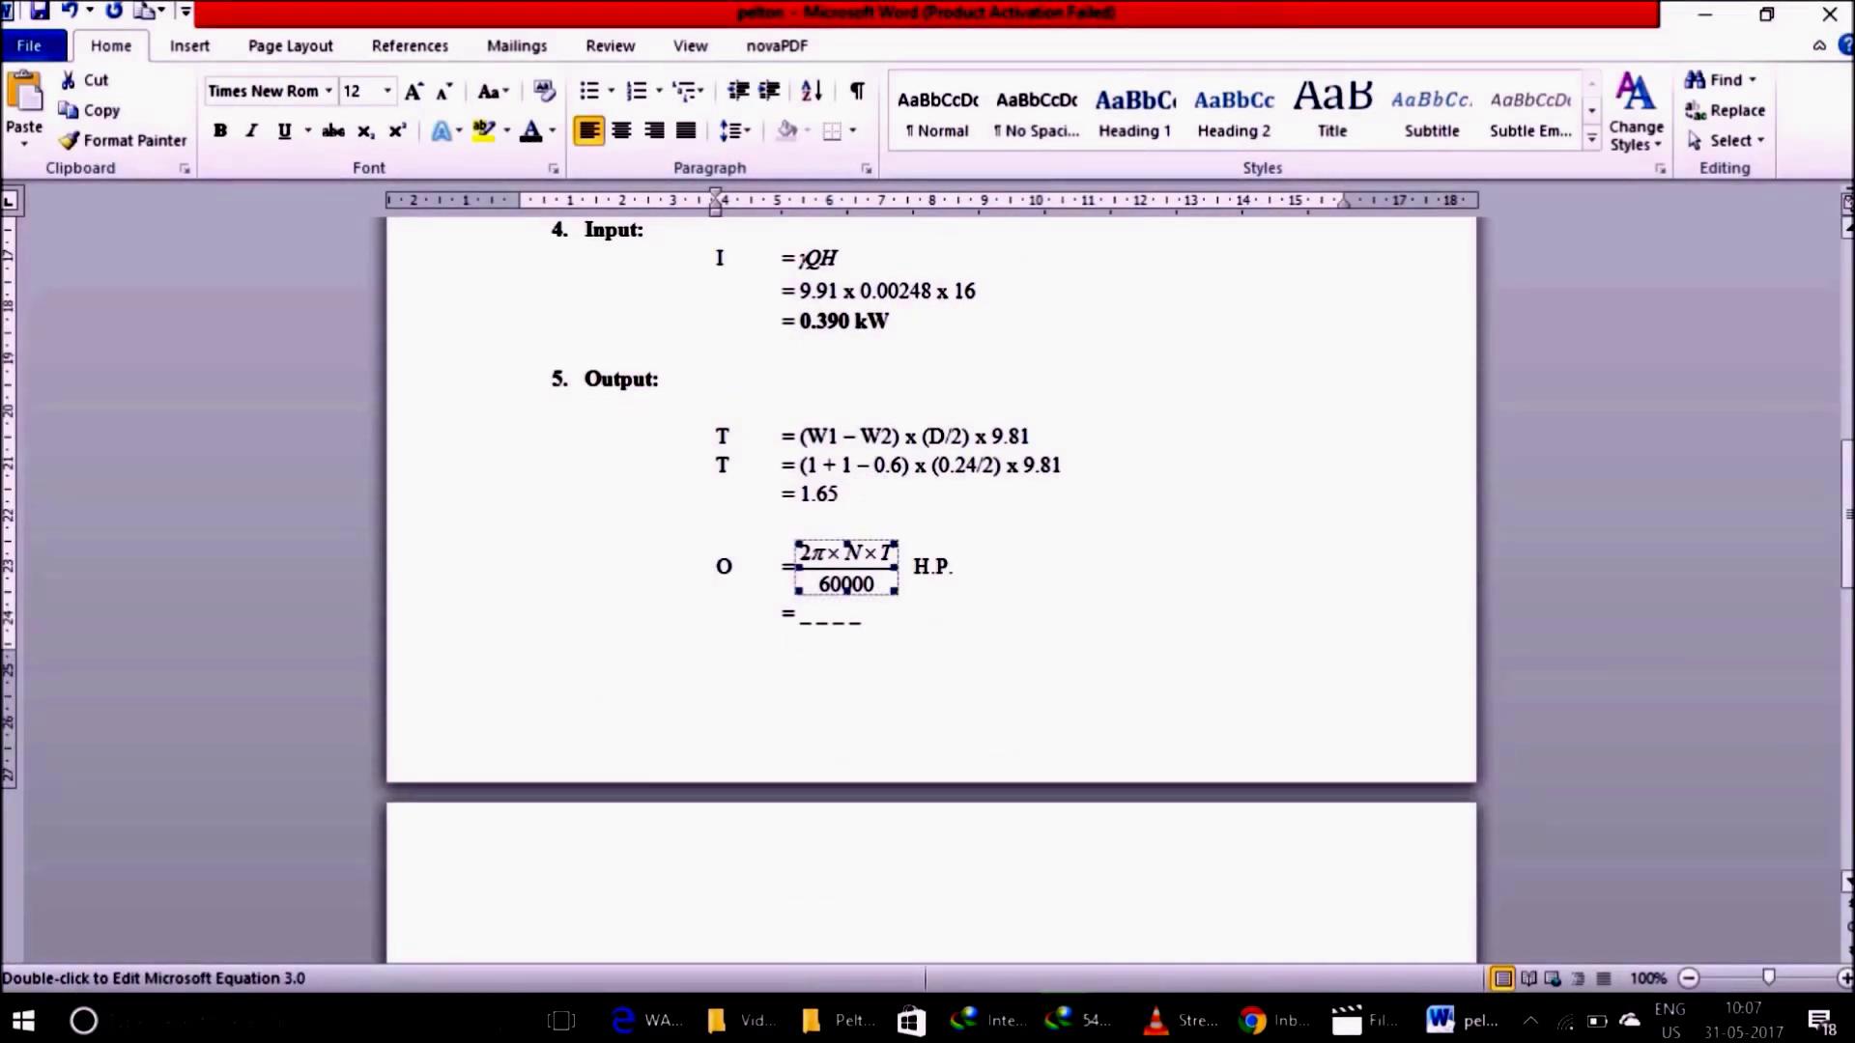
pyautogui.scroll(-3, 928, 579)
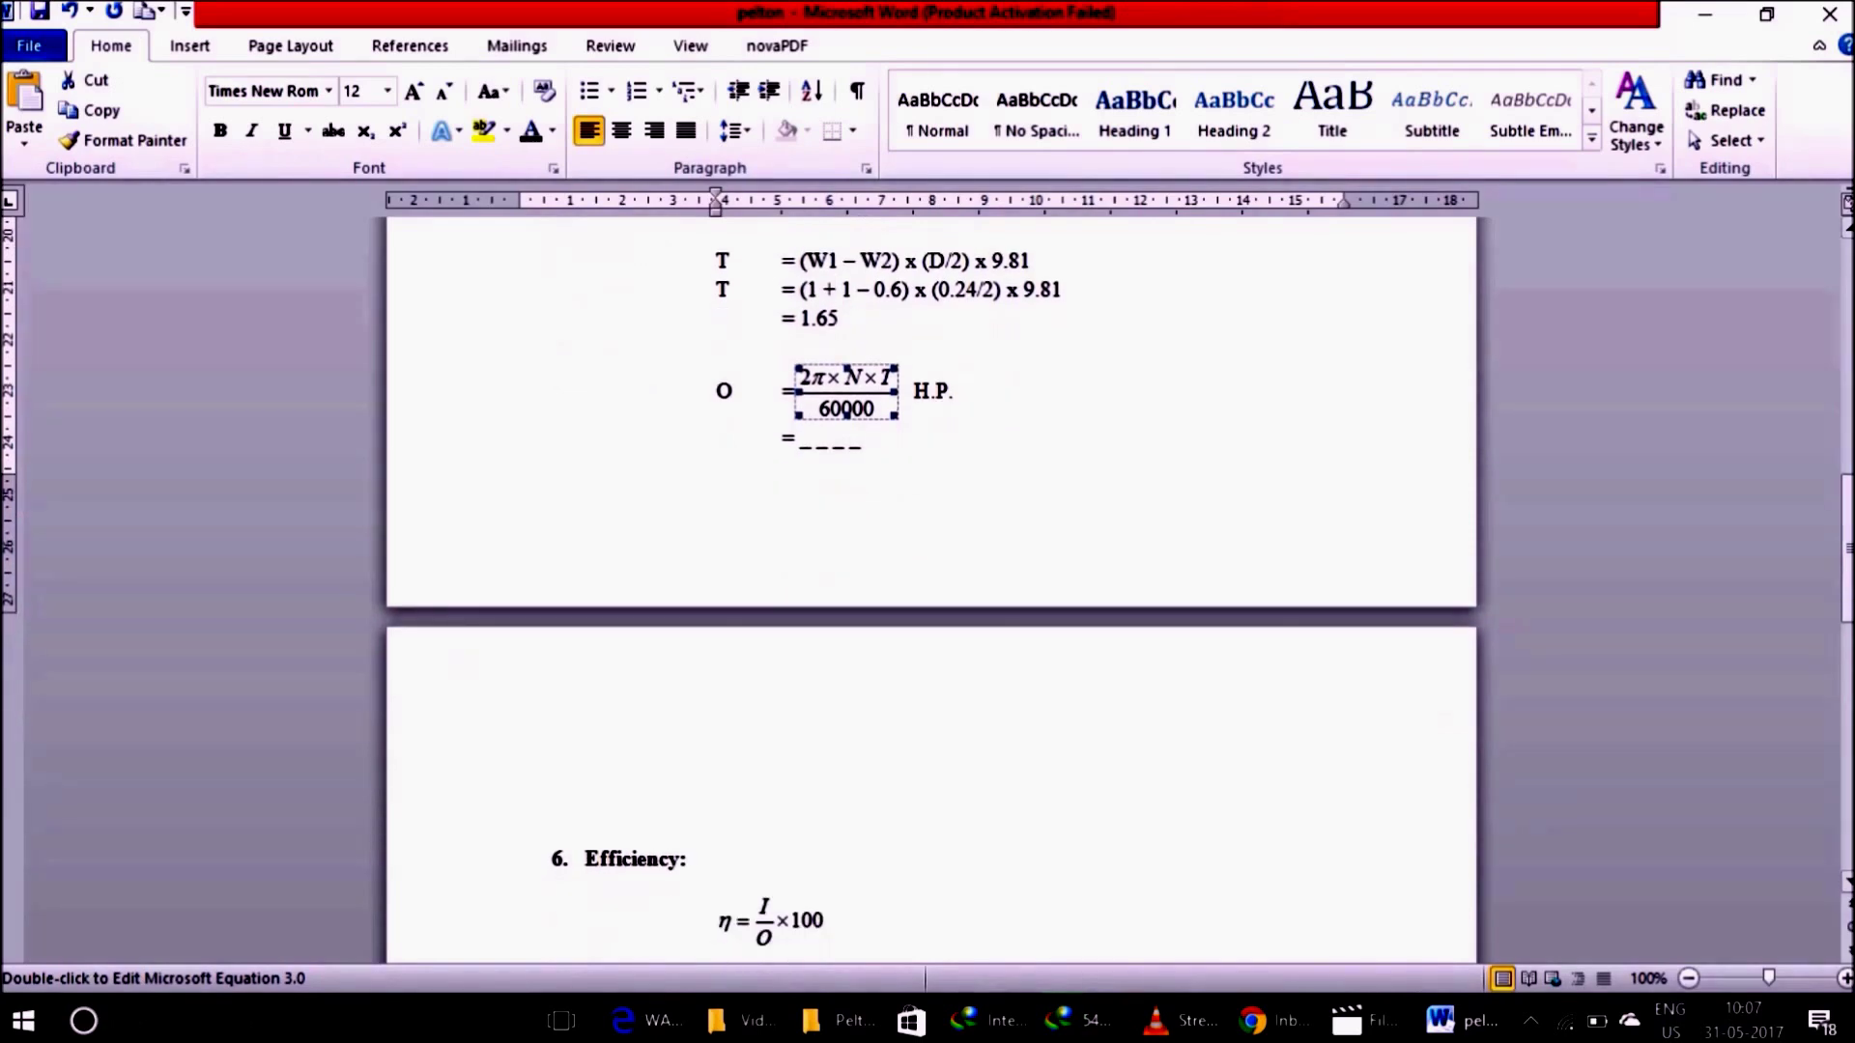
pyautogui.click(861, 442)
pyautogui.press('BackSpace')
pyautogui.press('BackSpace')
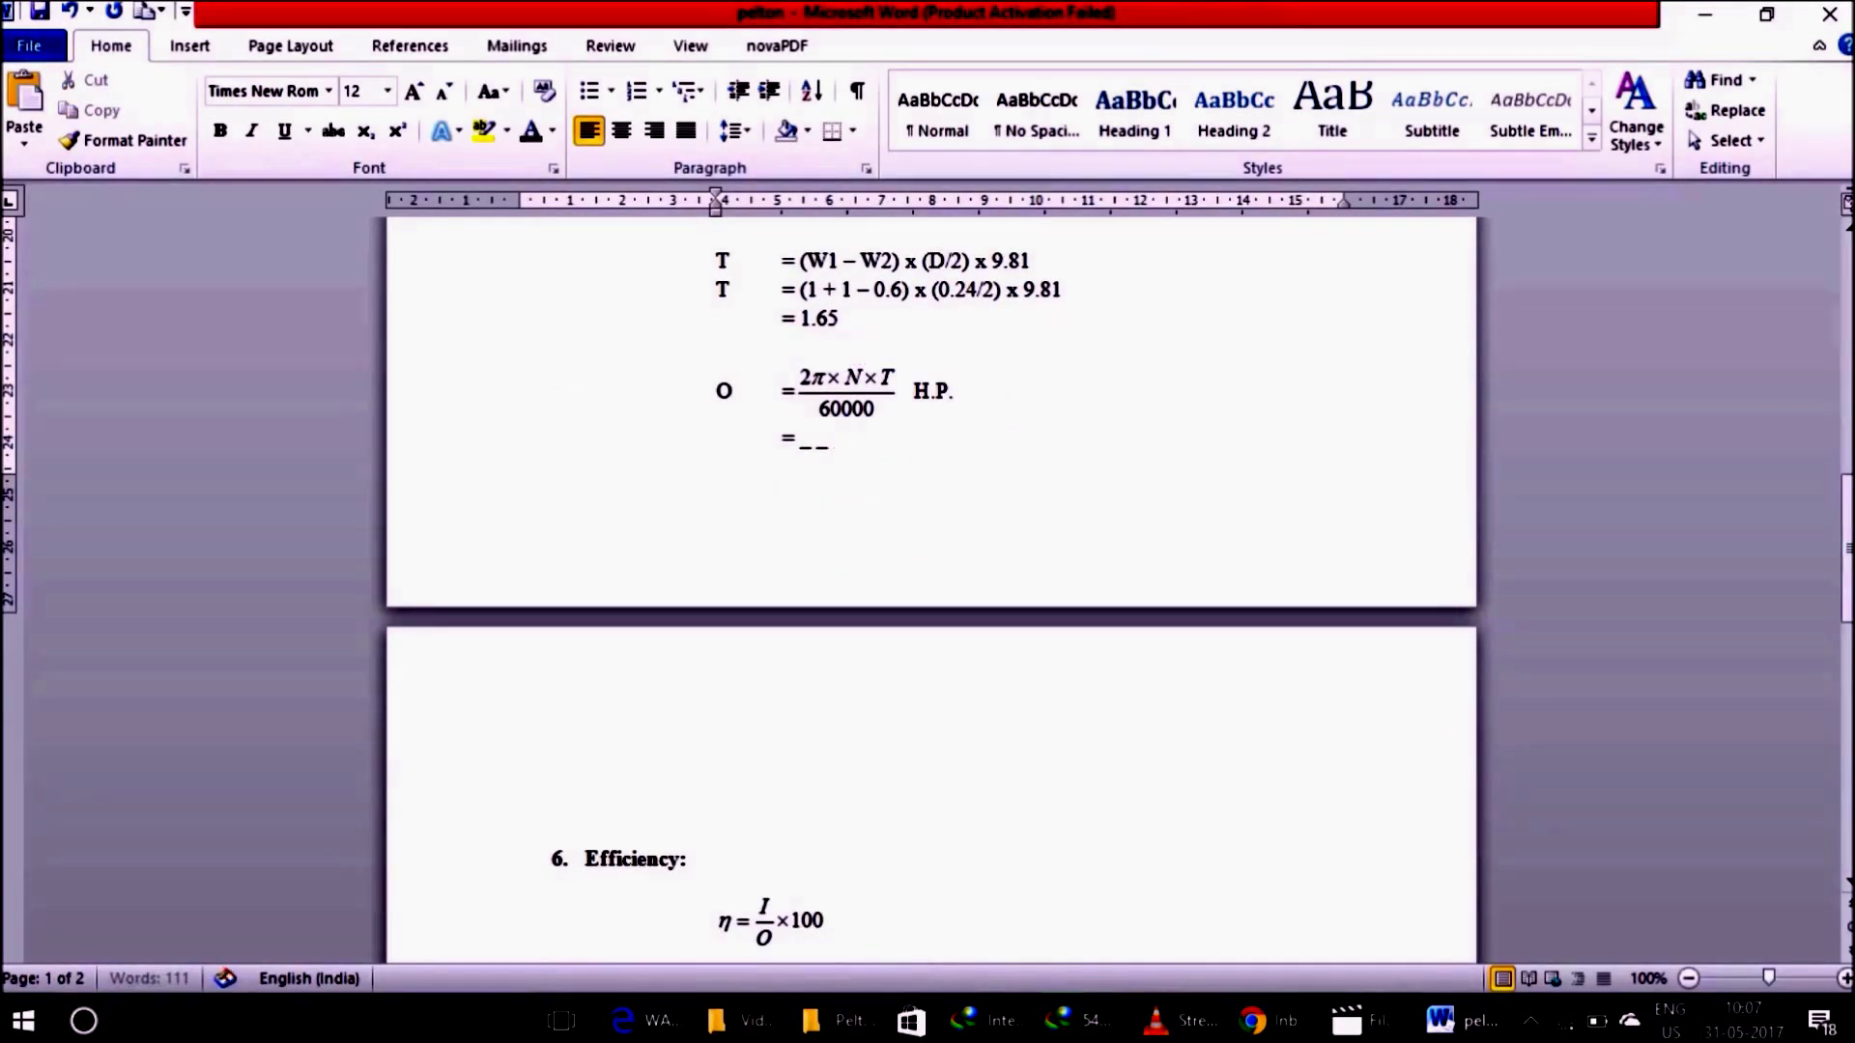
pyautogui.press('BackSpace')
pyautogui.press('BackSpace')
pyautogui.press('BackSpace')
pyautogui.press('BackSpace')
pyautogui.press('BackSpace')
pyautogui.press('BackSpace')
pyautogui.press('BackSpace')
pyautogui.press('BackSpace')
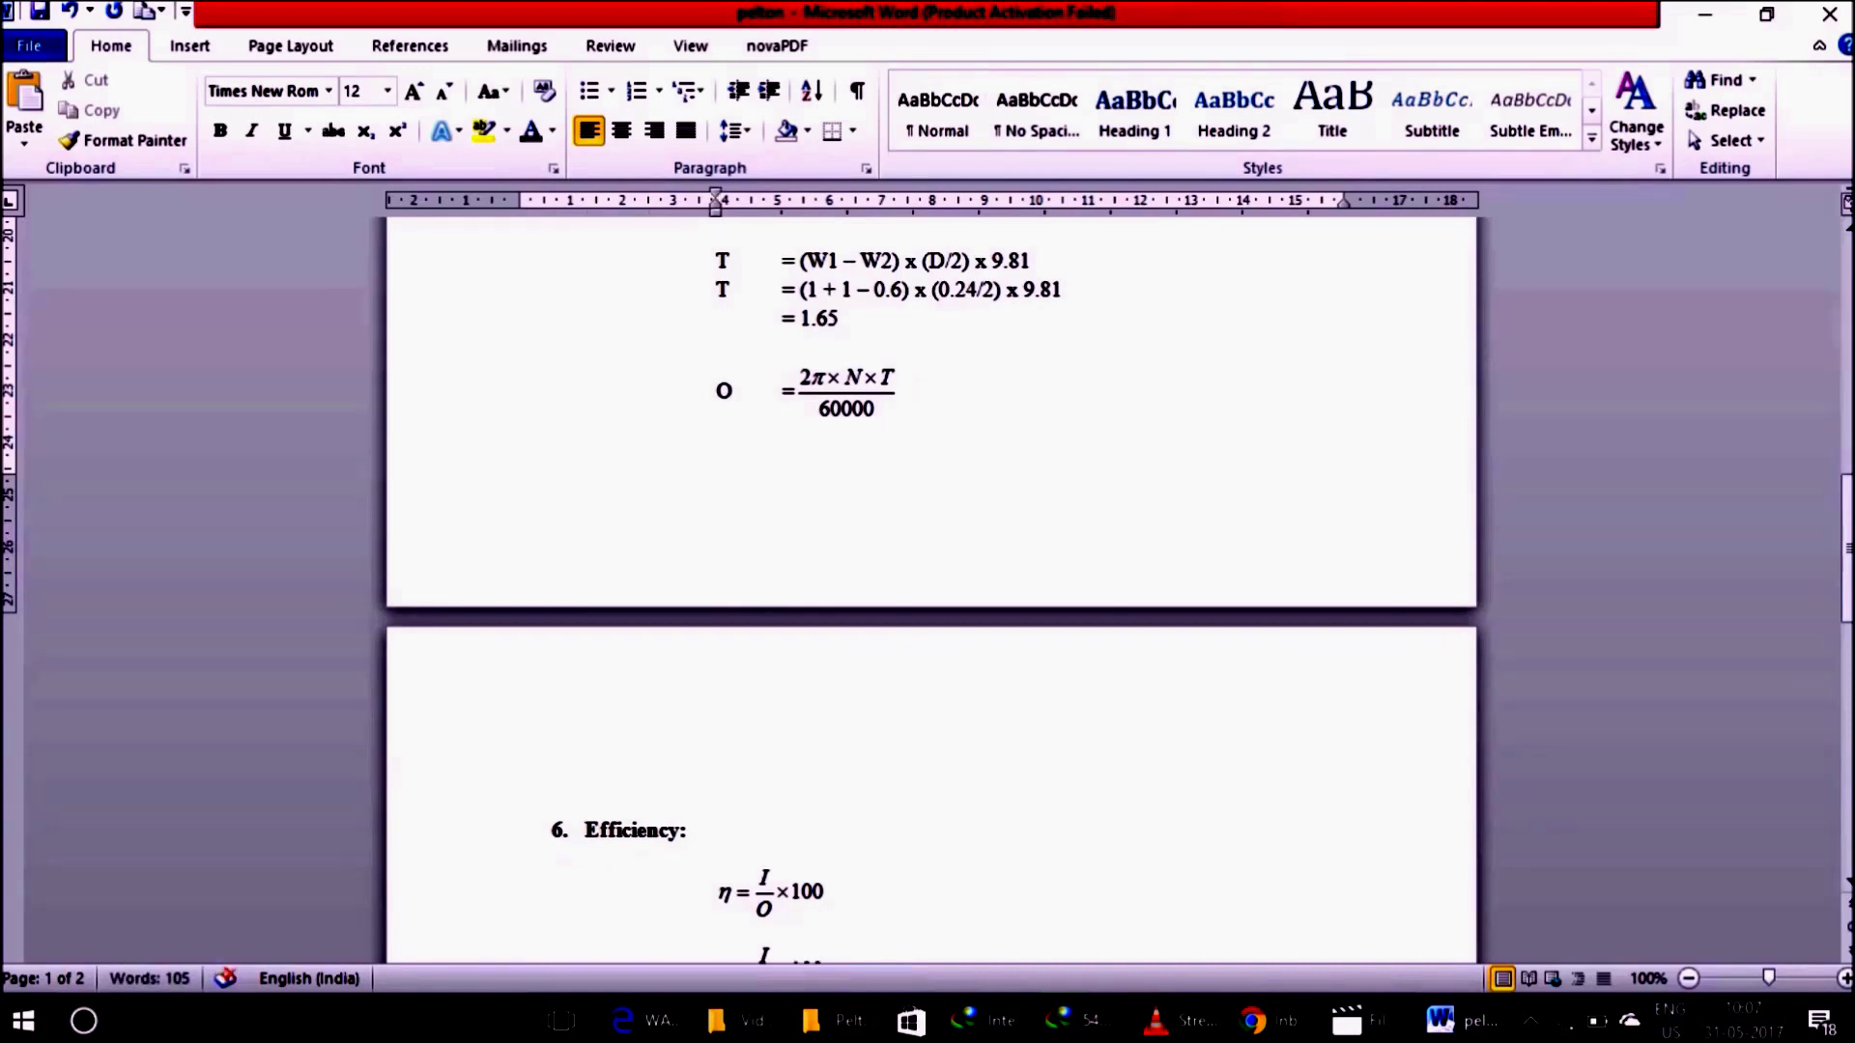
pyautogui.press('BackSpace')
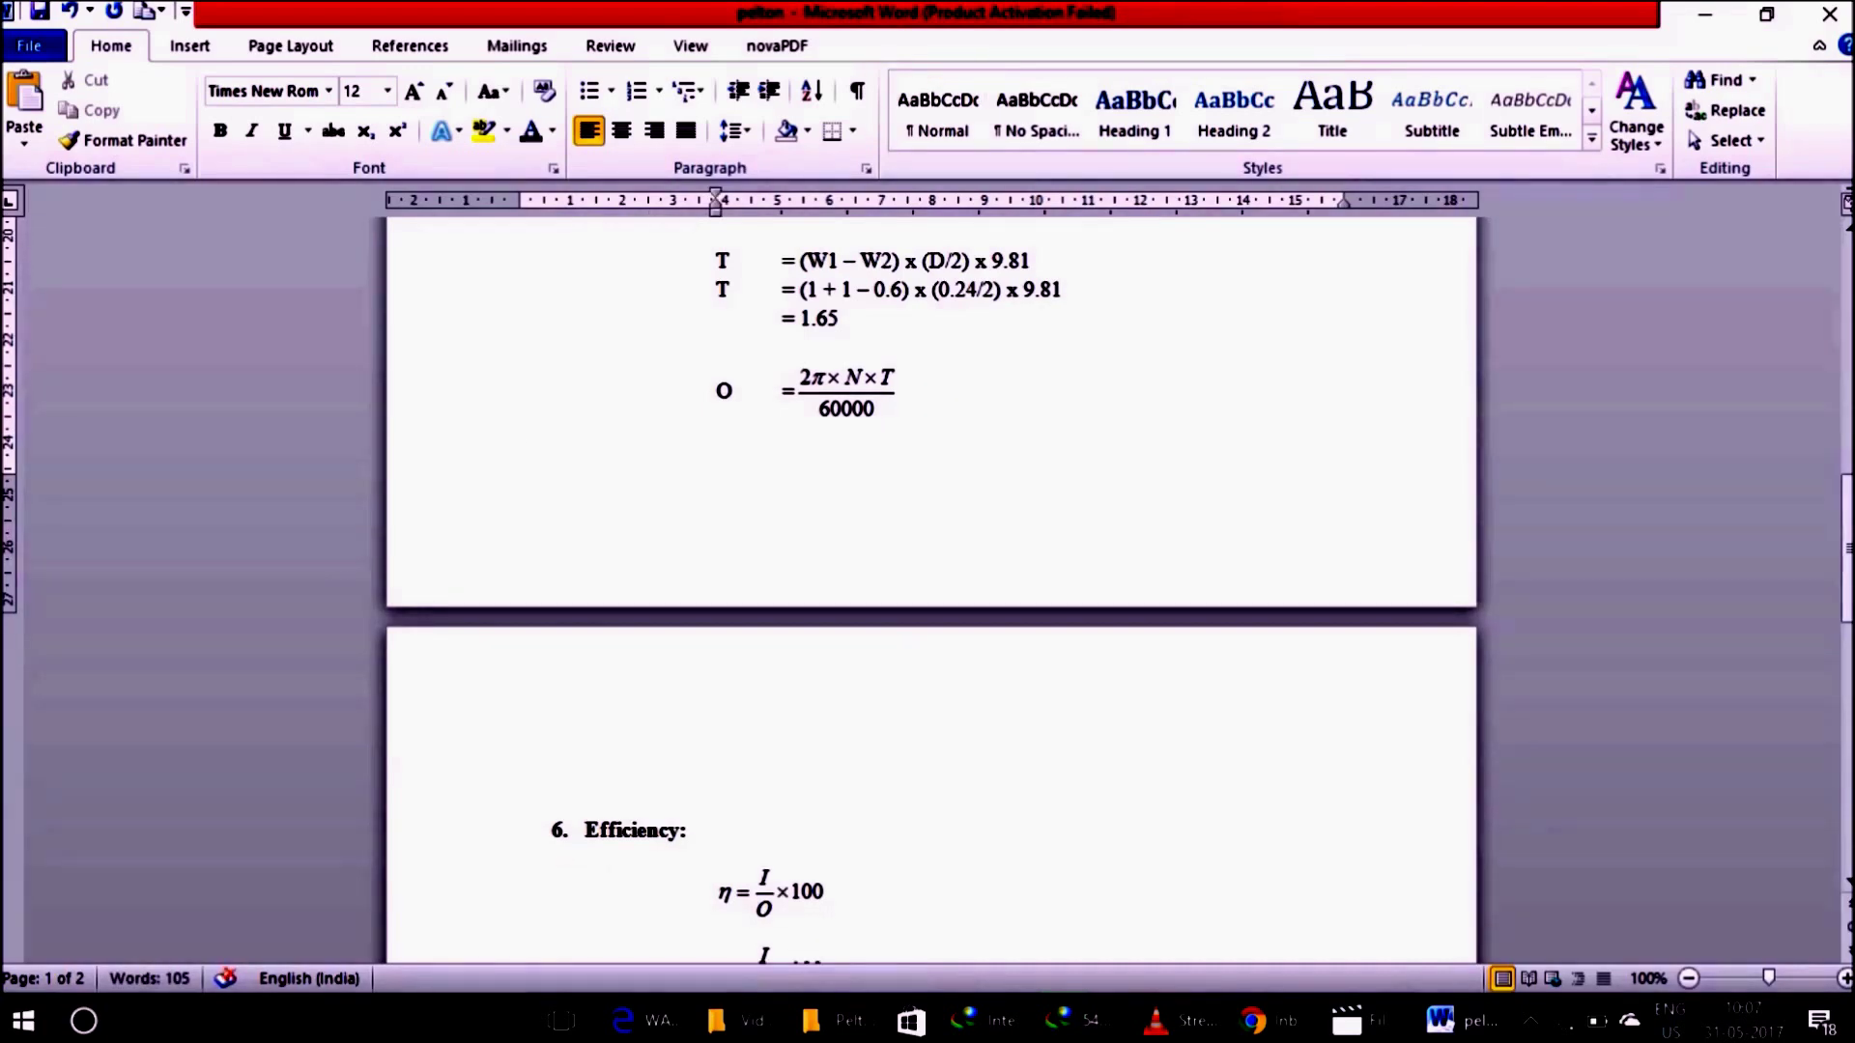
# Step: Paste a copy of the output power fraction on page 2 above Efficiency, prefixed with = and tab-indented
pyautogui.click(846, 391)
pyautogui.doubleClick(847, 391)
pyautogui.hotkey('ctrl', 'a')
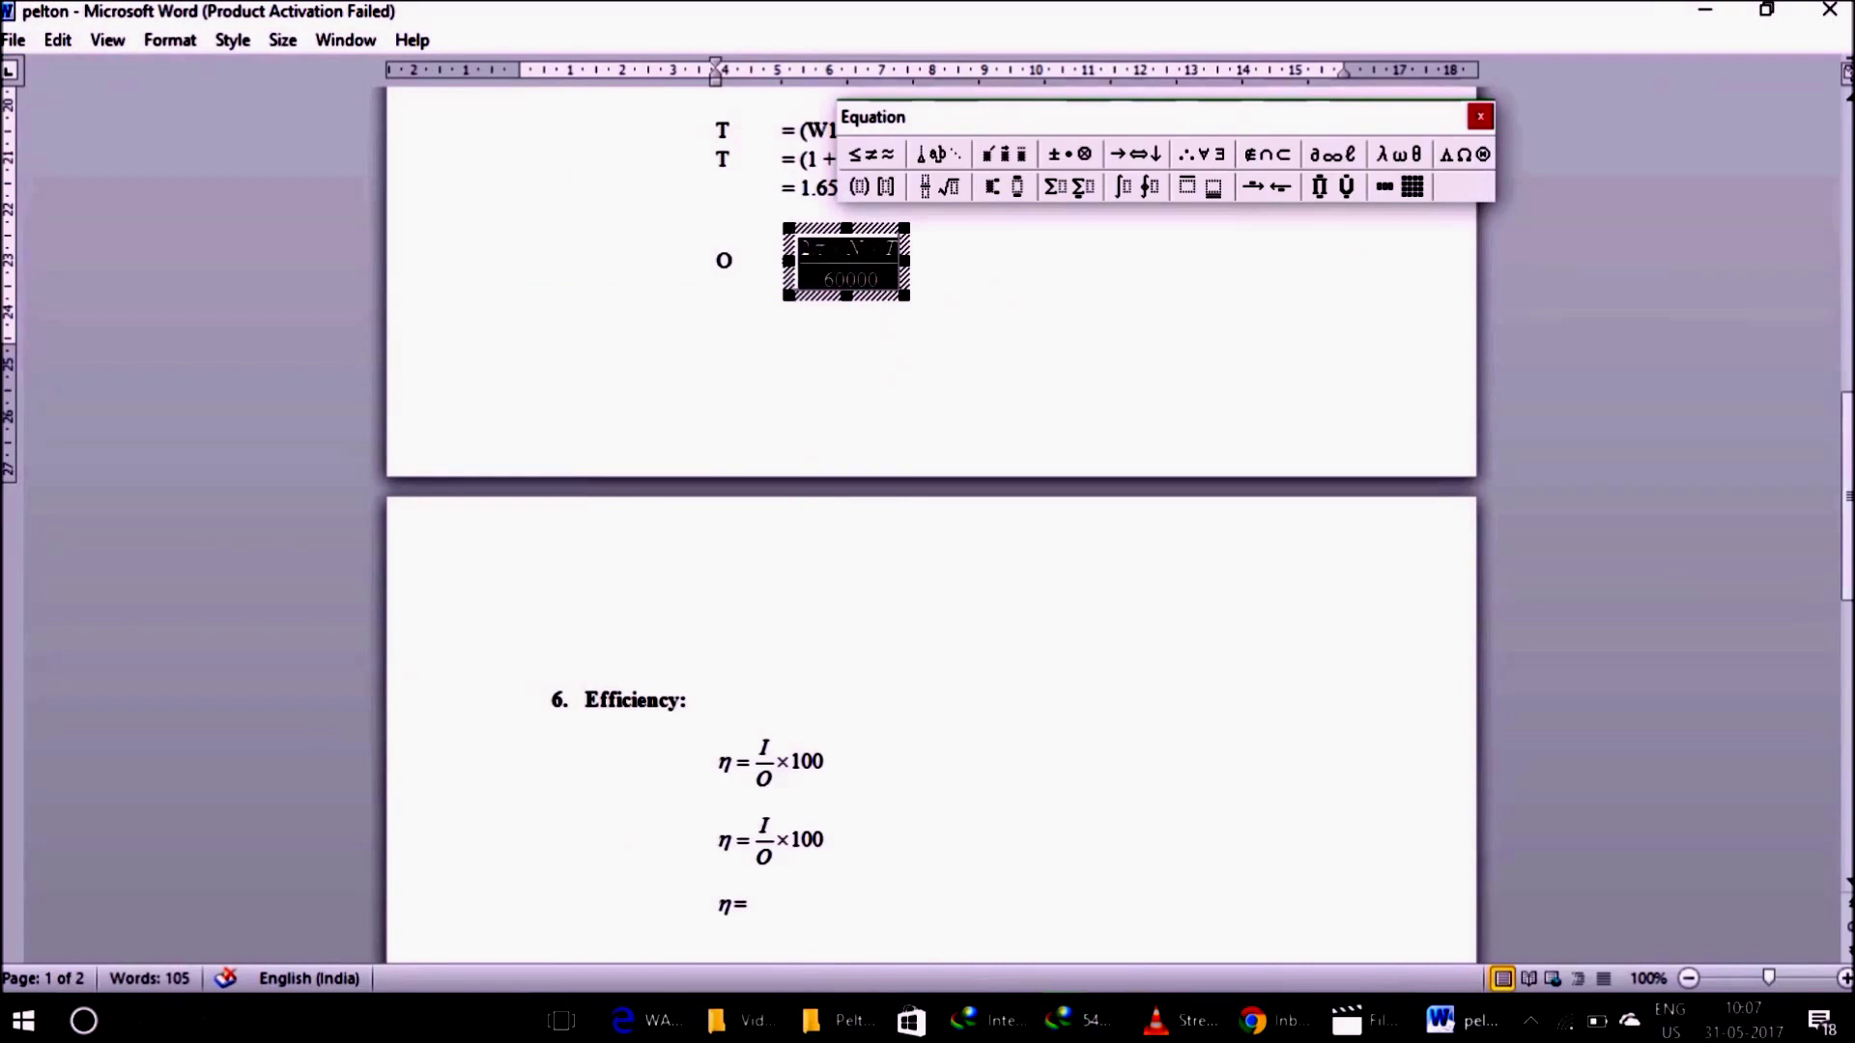
pyautogui.click(717, 318)
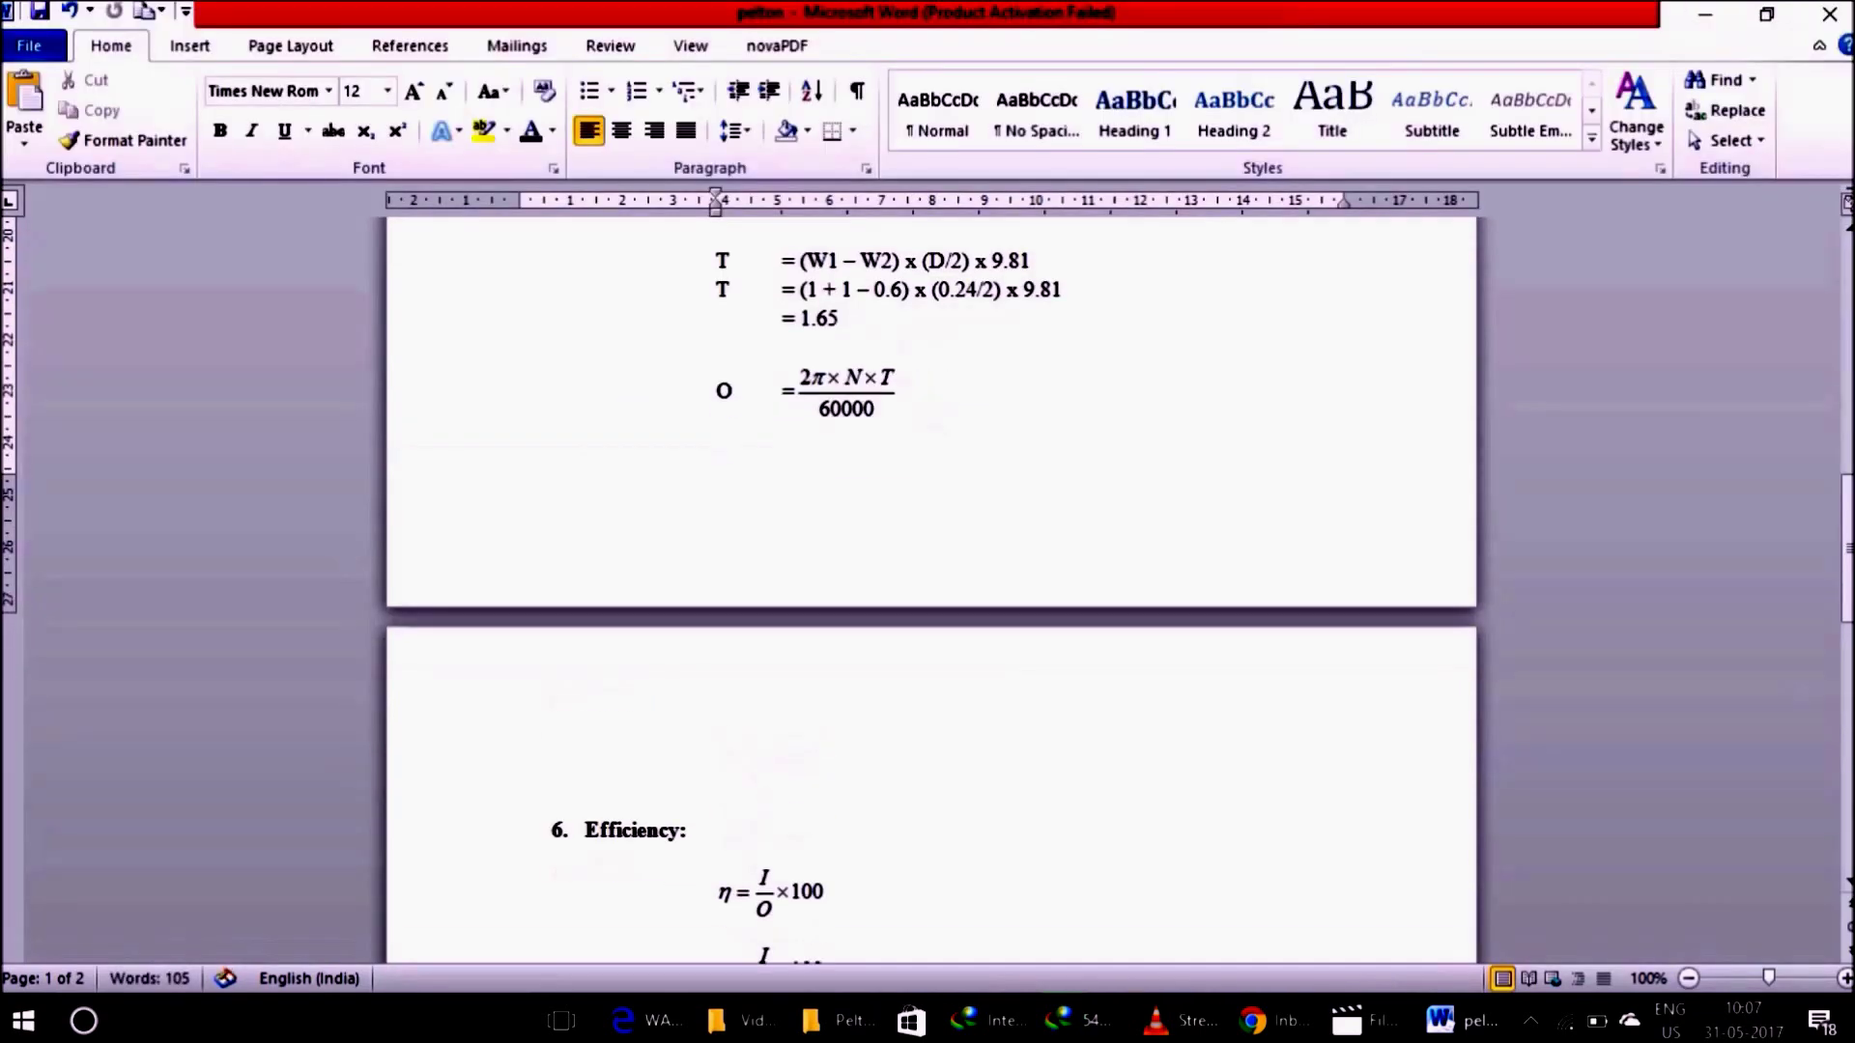
pyautogui.click(720, 771)
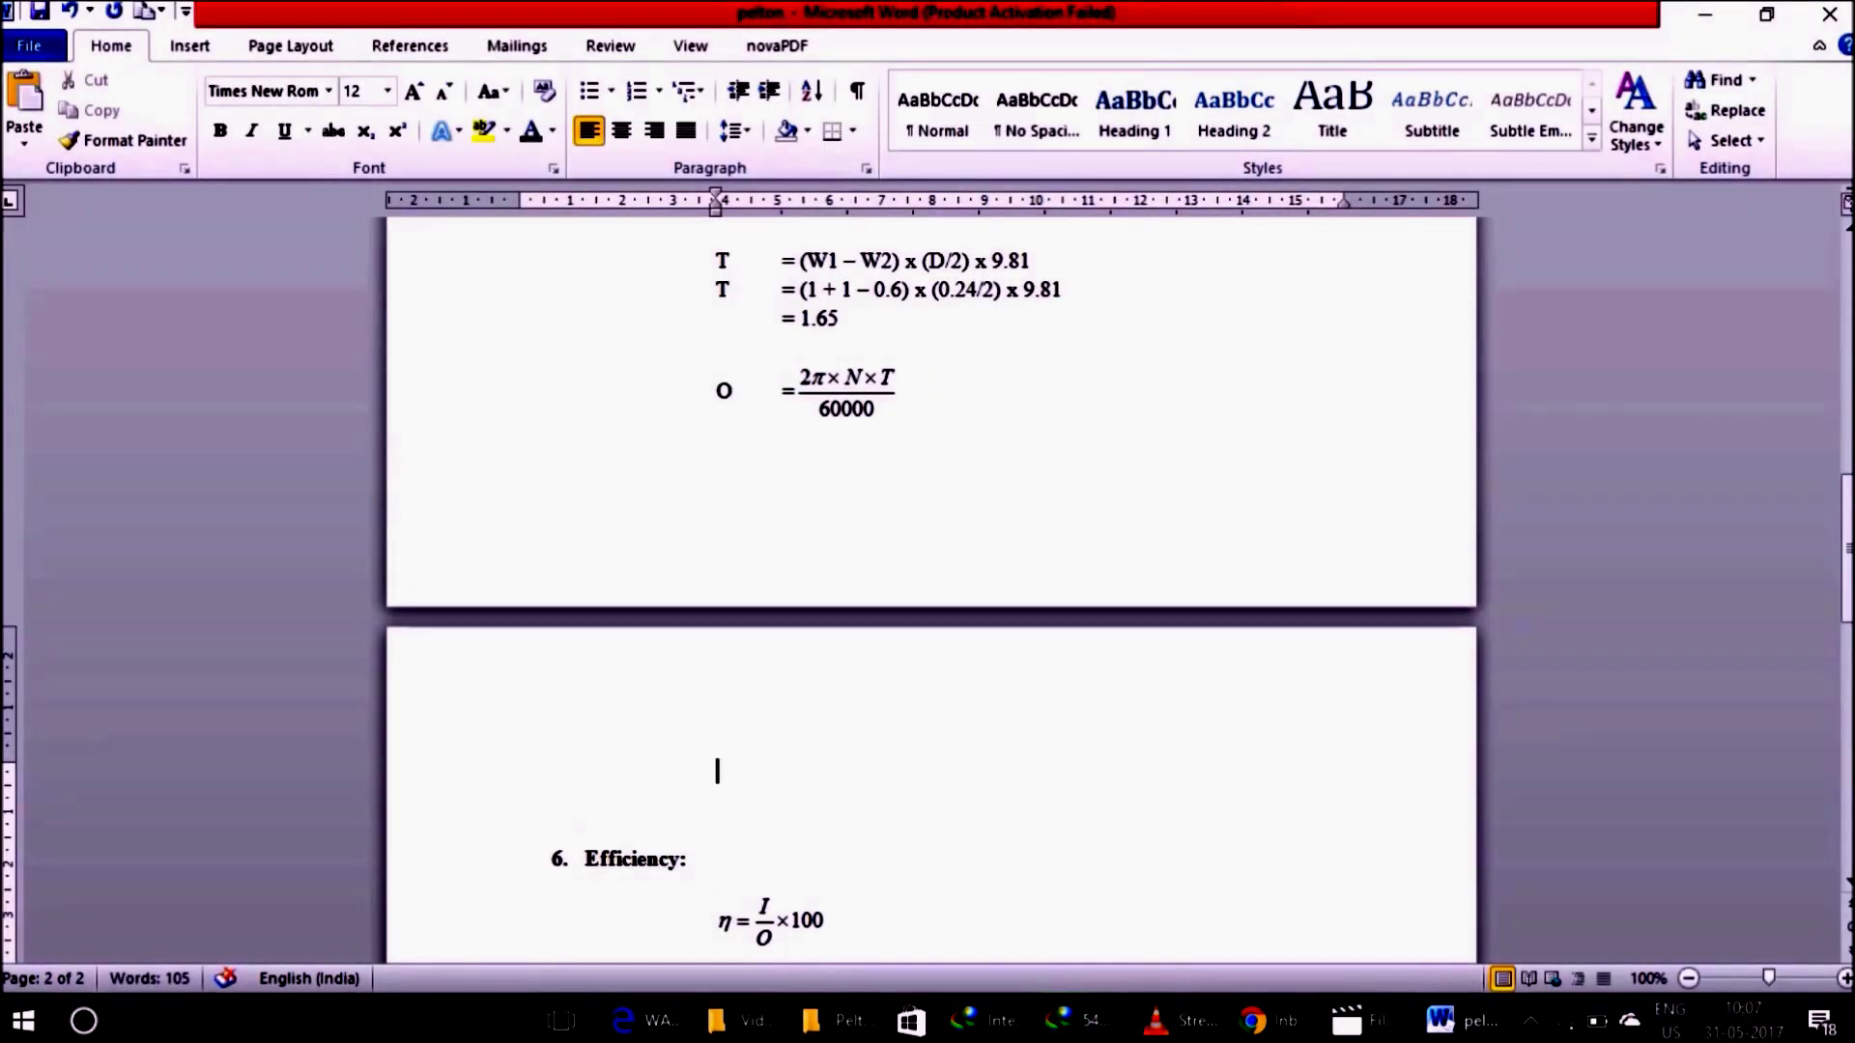
pyautogui.hotkey('ctrl', 'v')
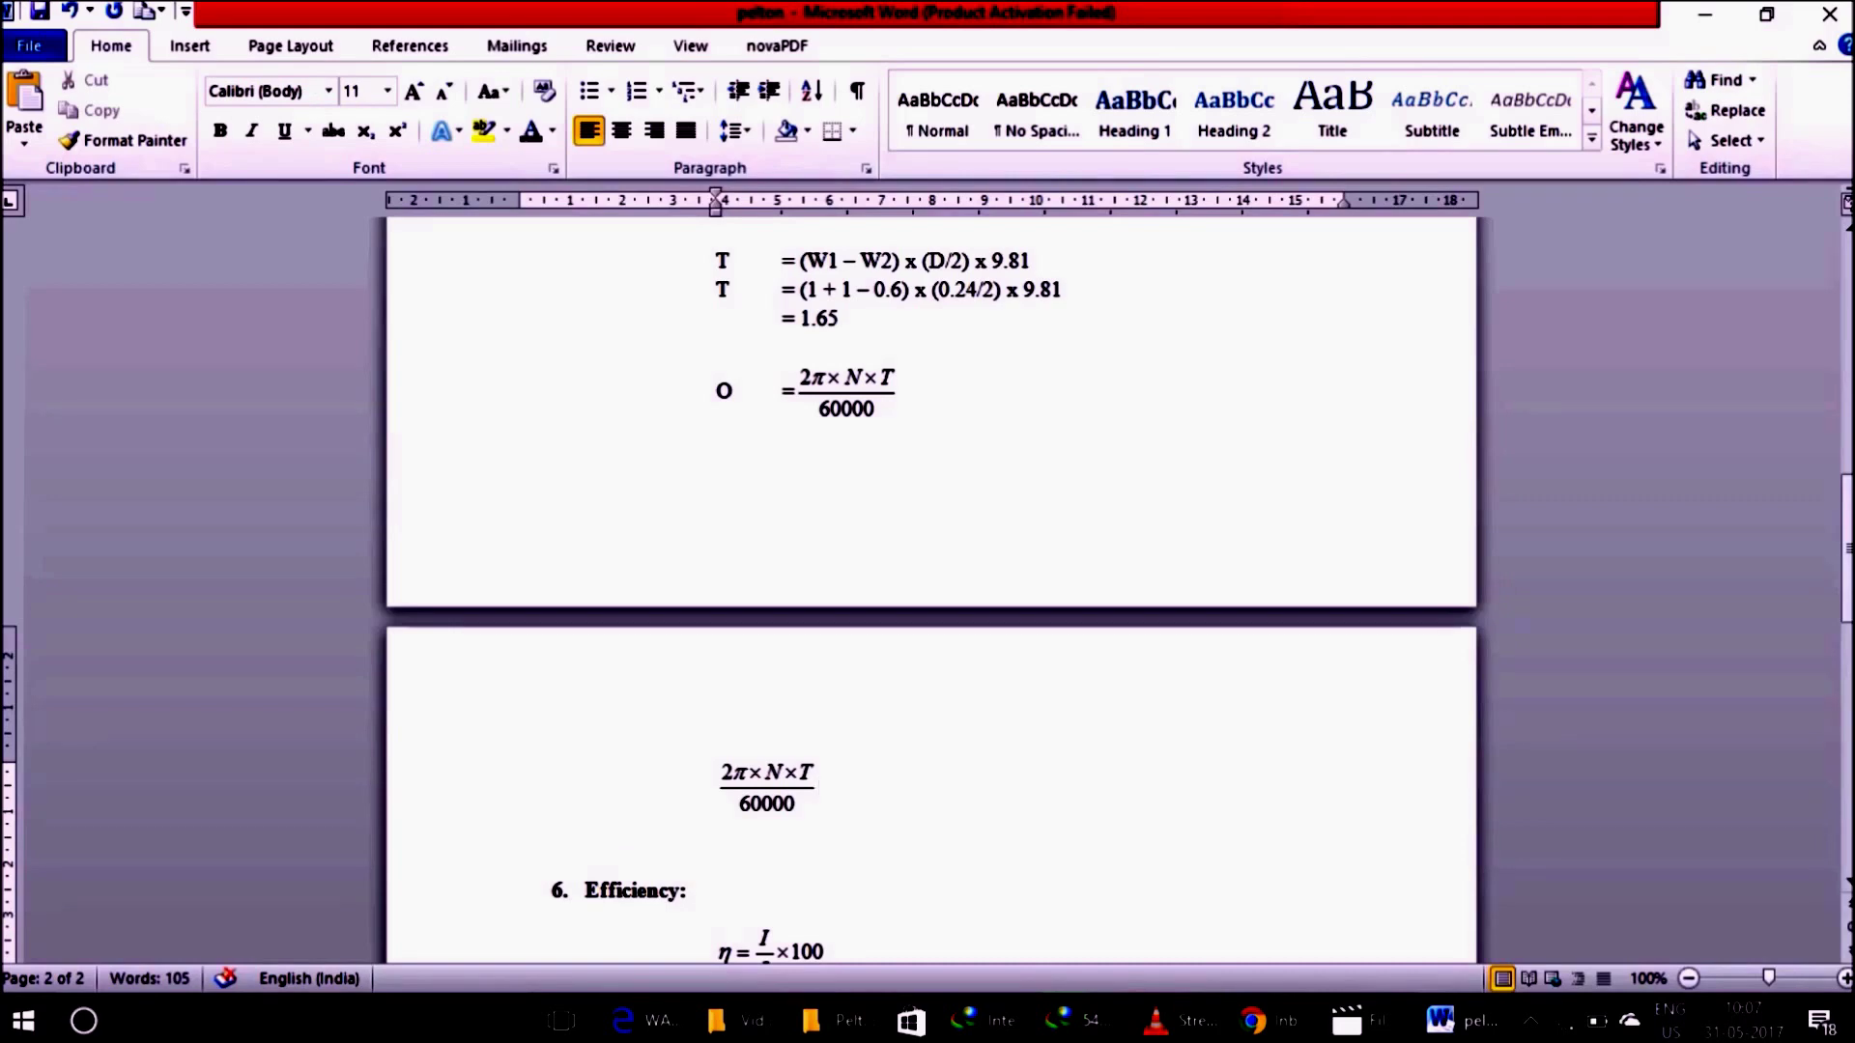
pyautogui.write('=')
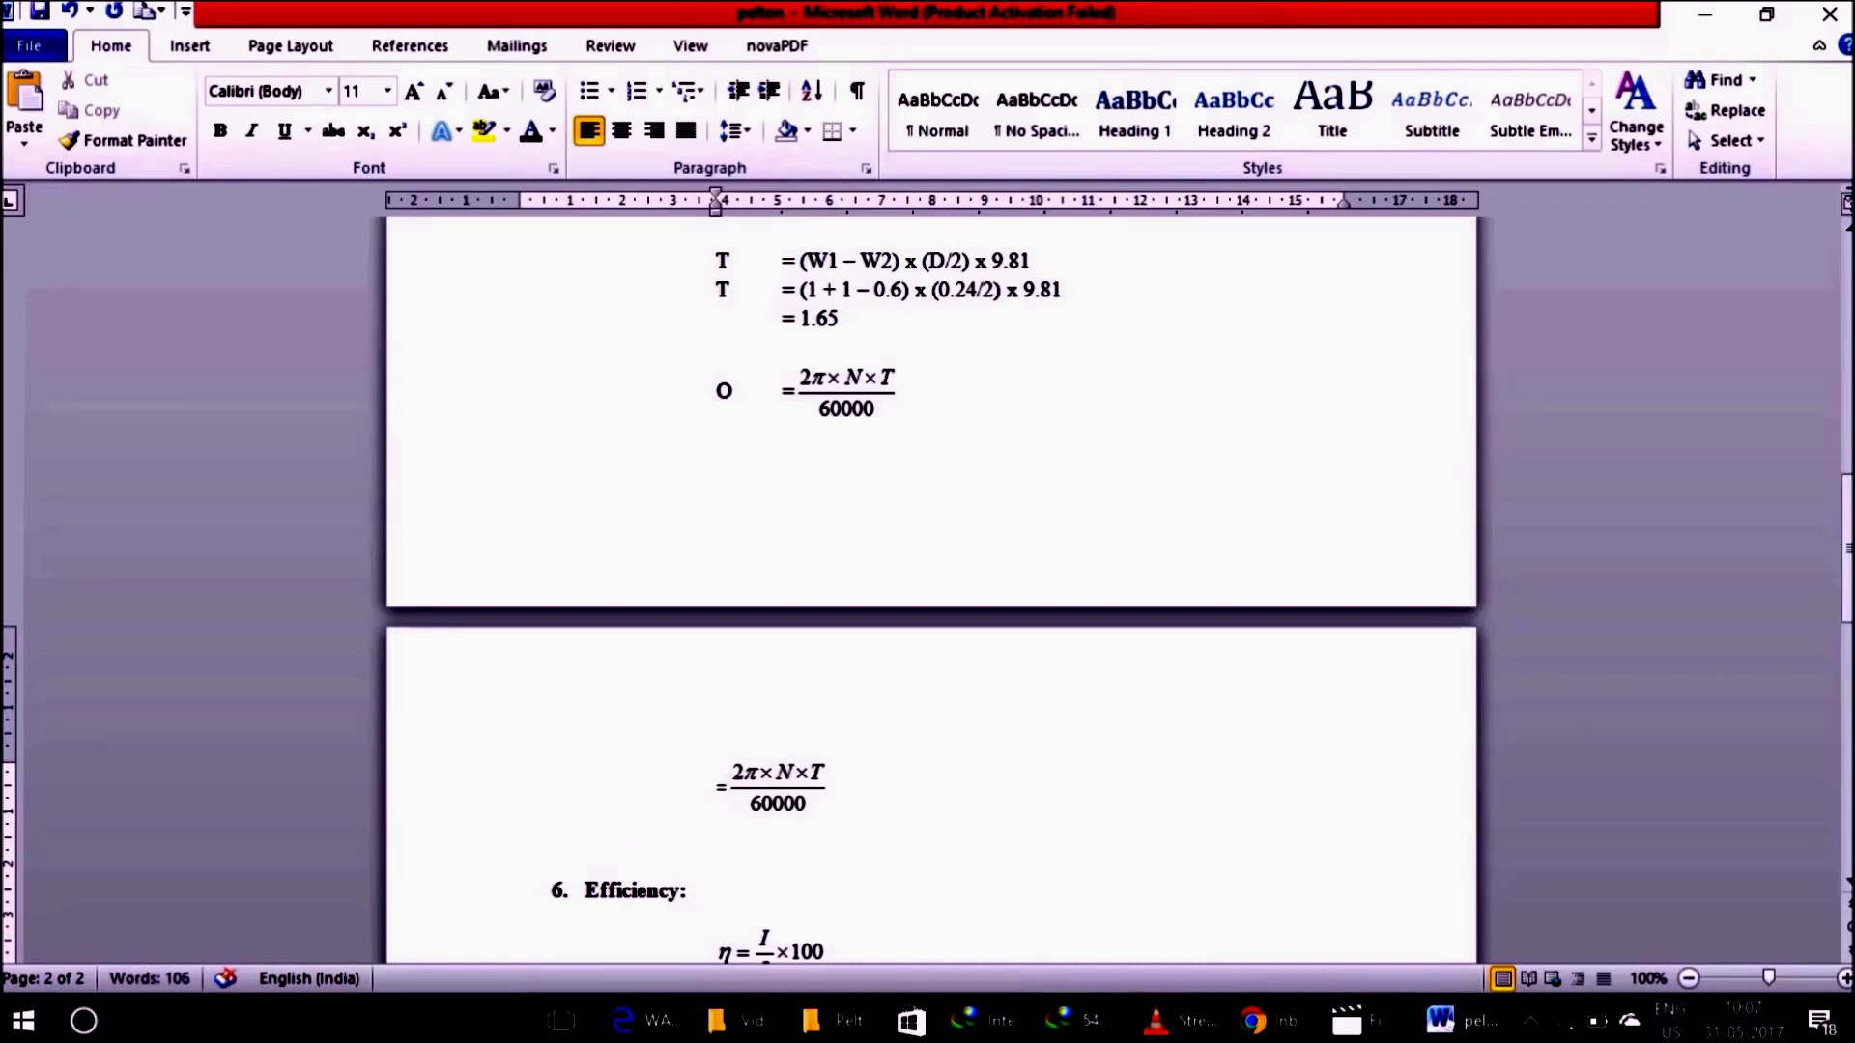
pyautogui.press('Home')
pyautogui.press('Tab')
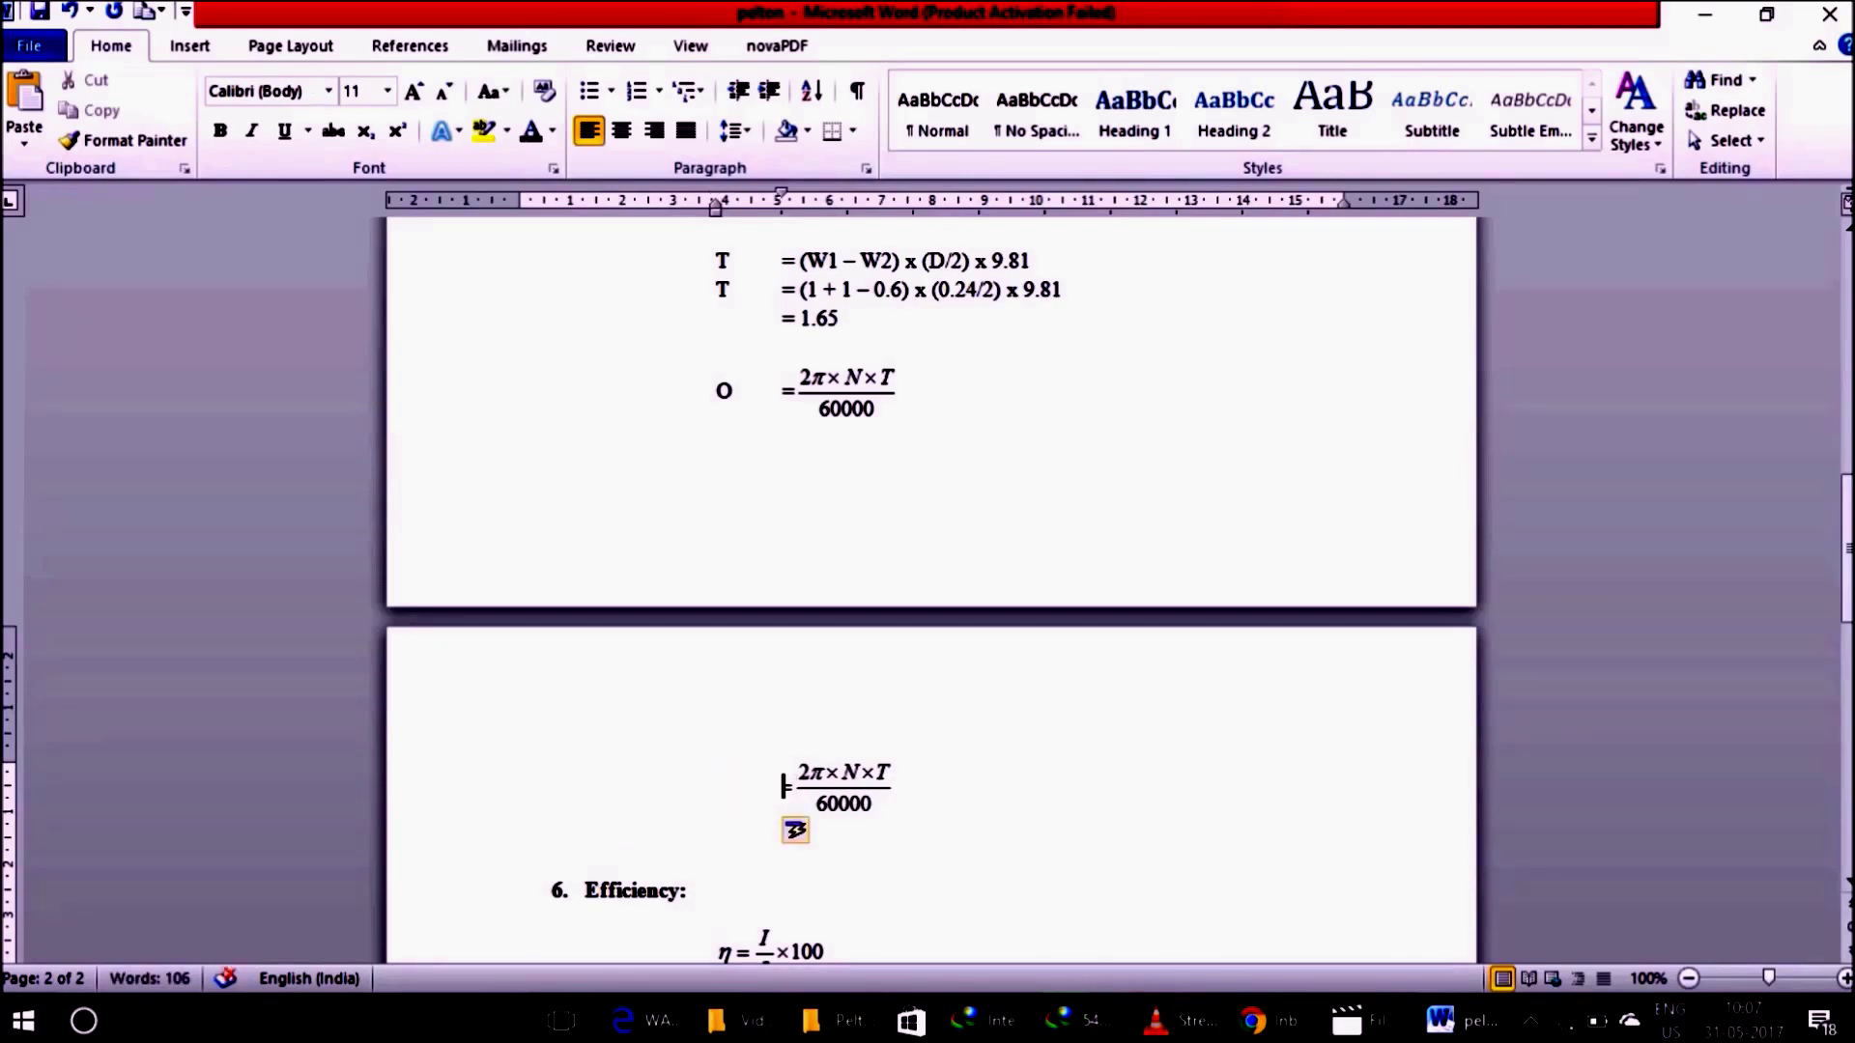
pyautogui.press('End')
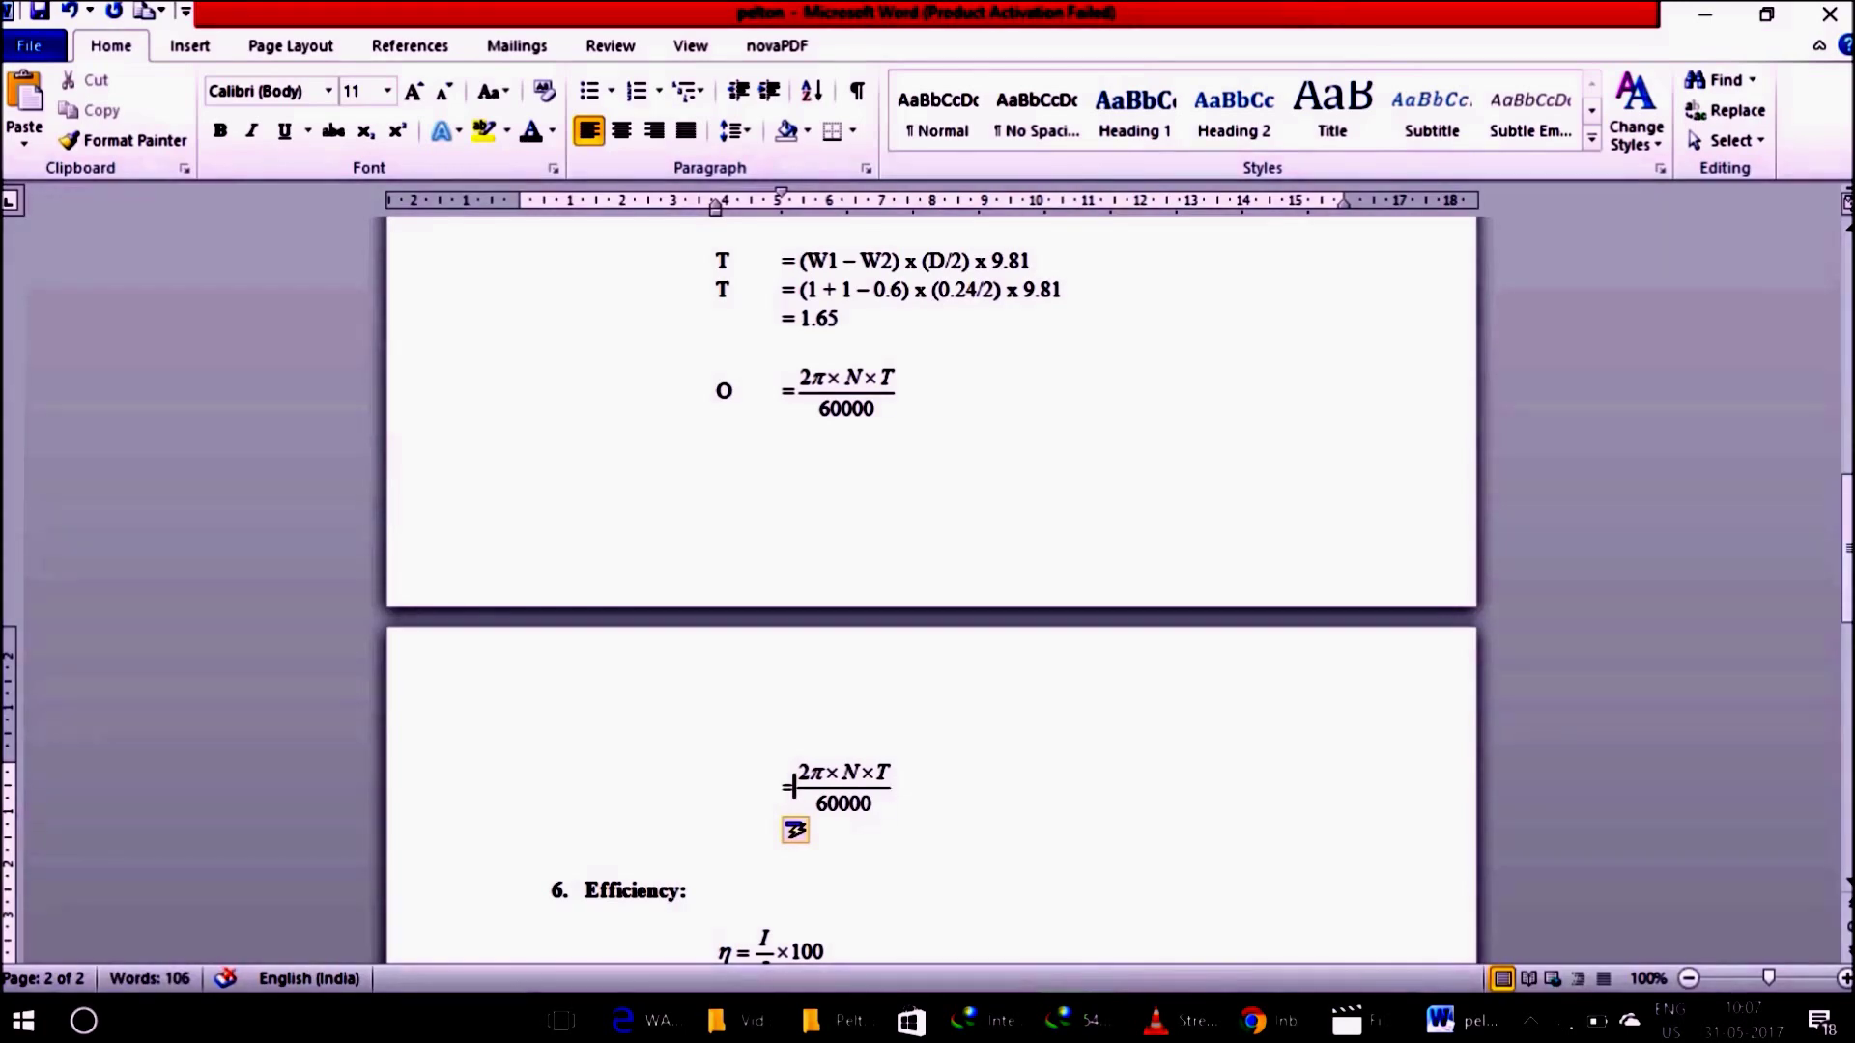
pyautogui.doubleClick(802, 788)
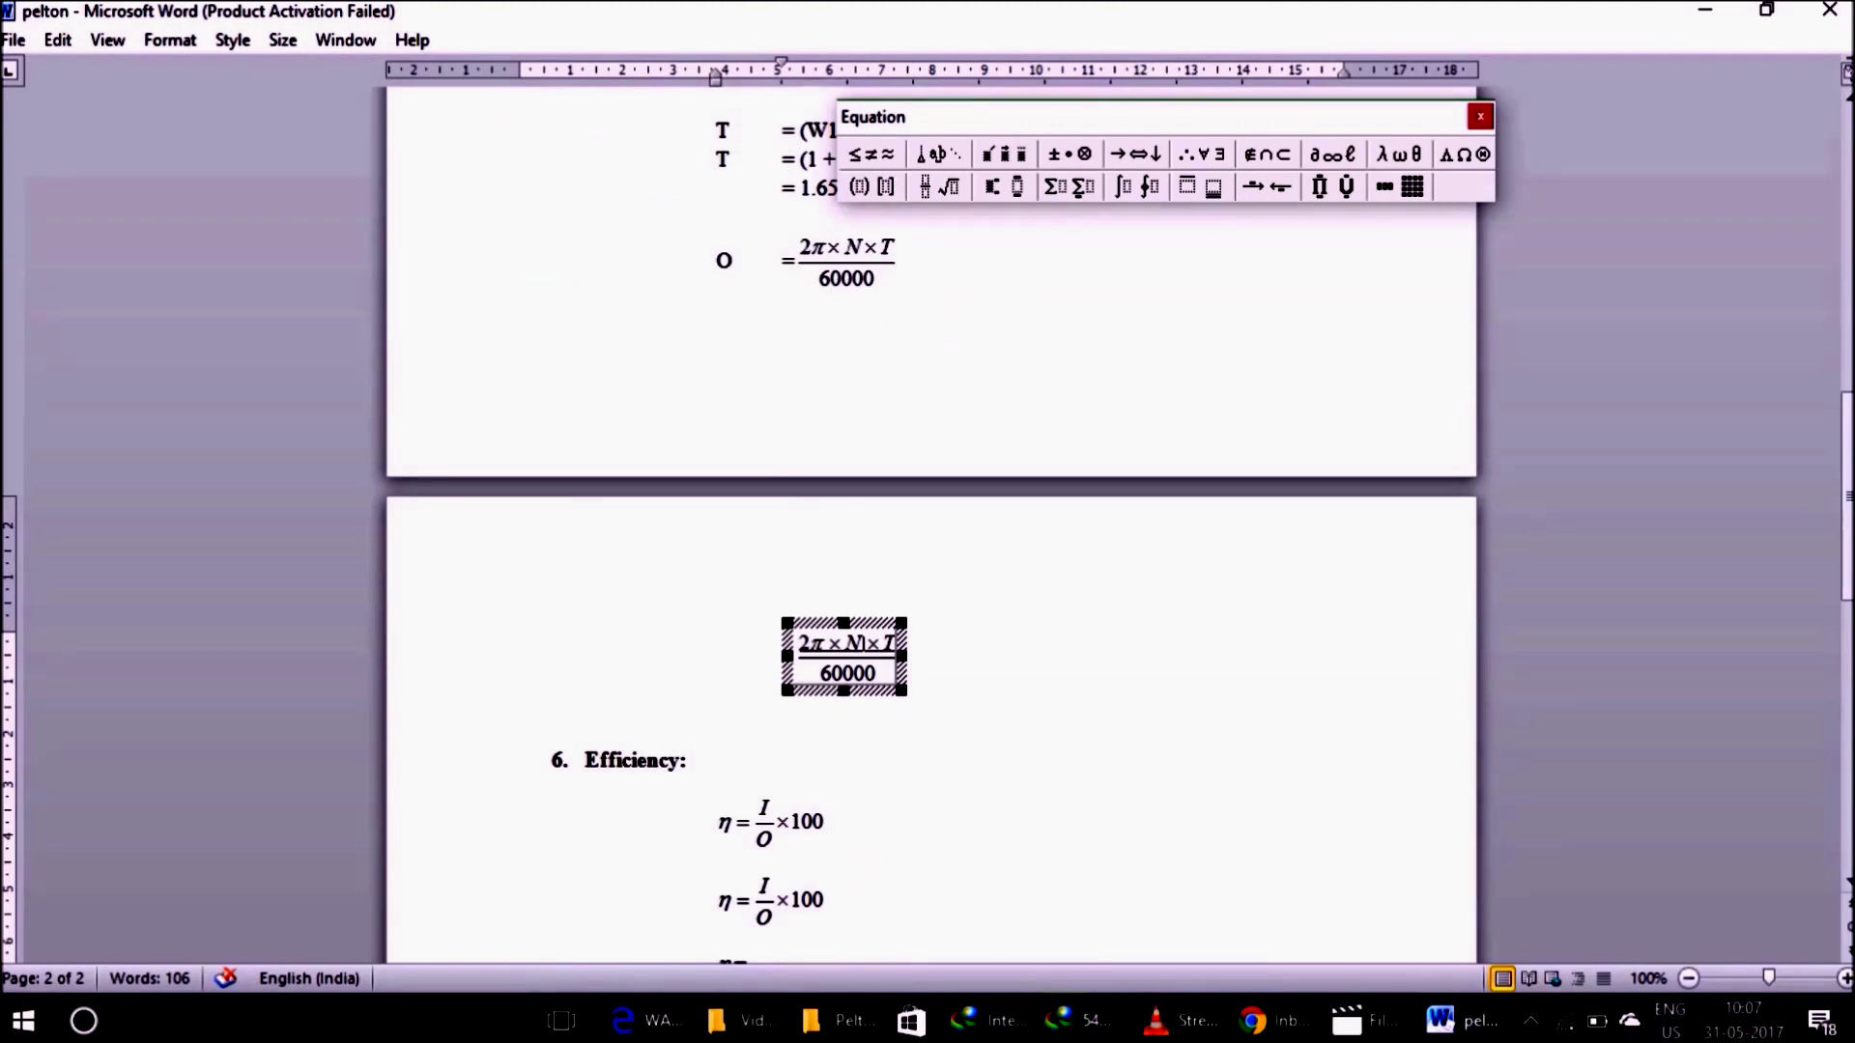
# Step: Substitute N = 1037 and T = 1.65 into the pasted output power fraction
pyautogui.press('BackSpace')
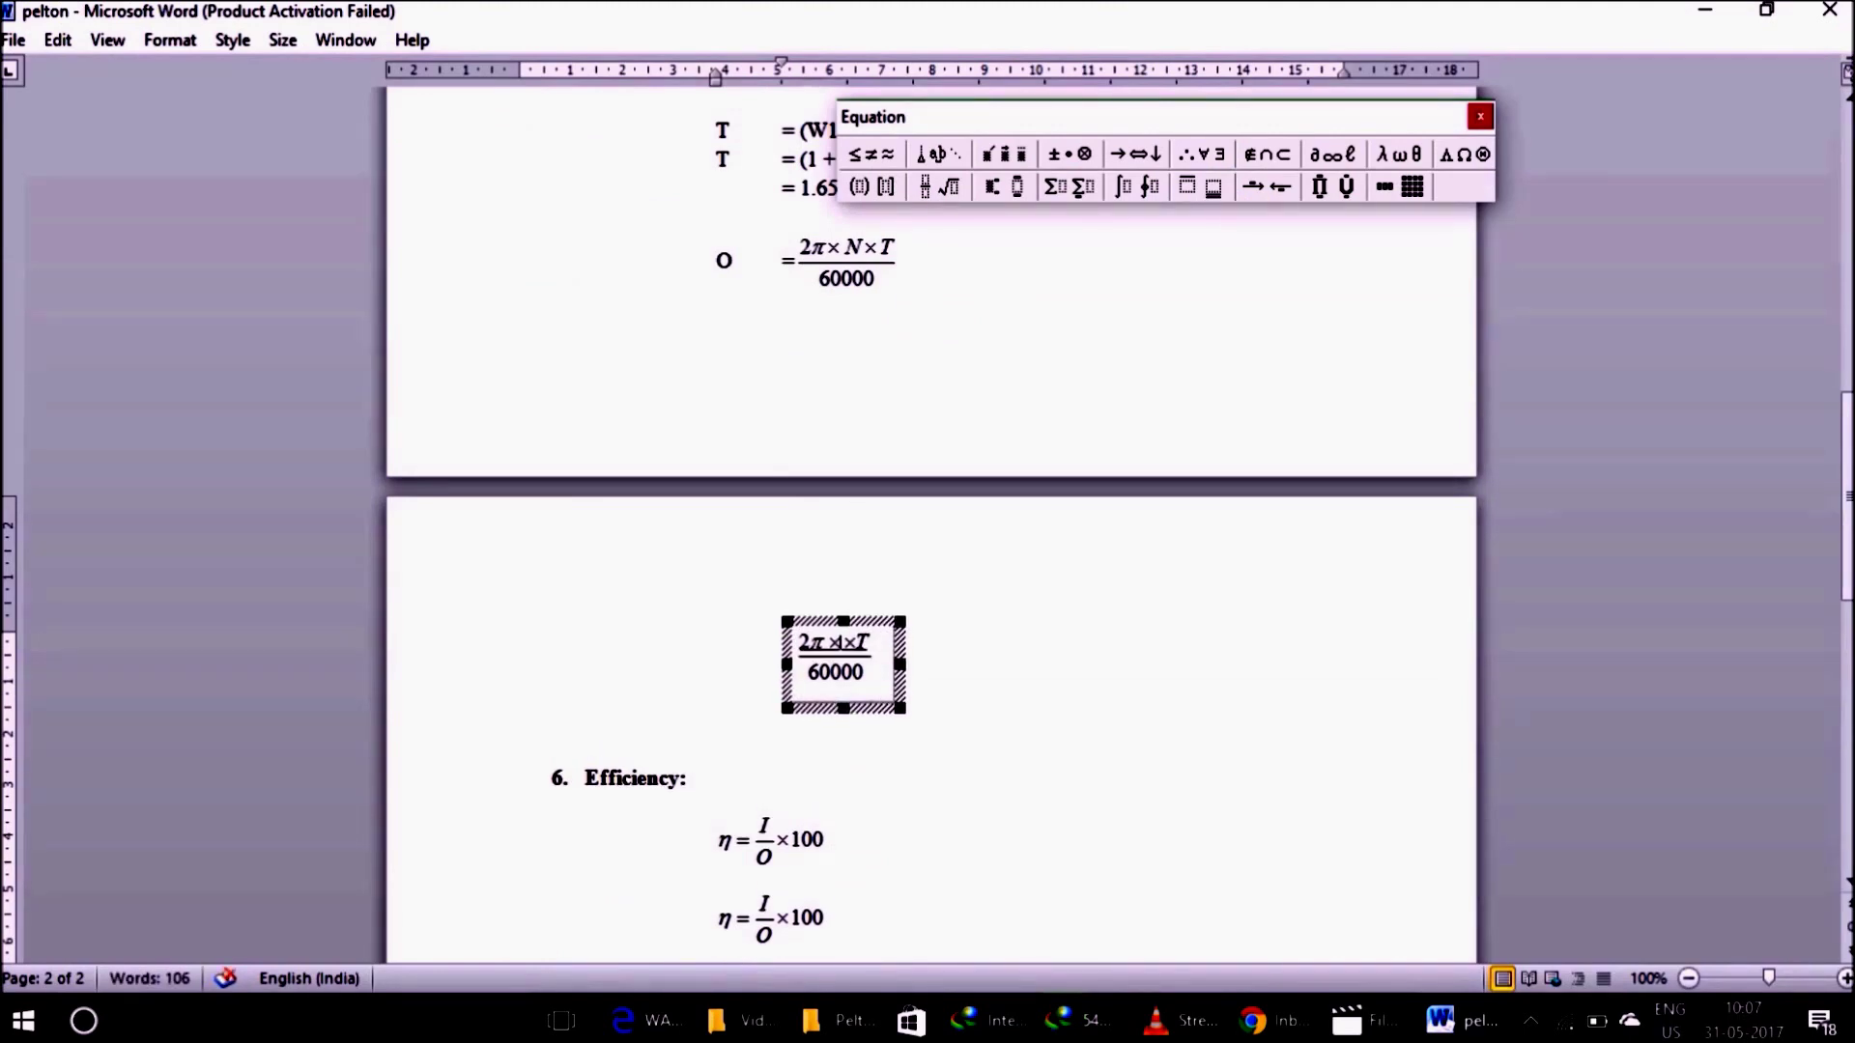
pyautogui.write('1')
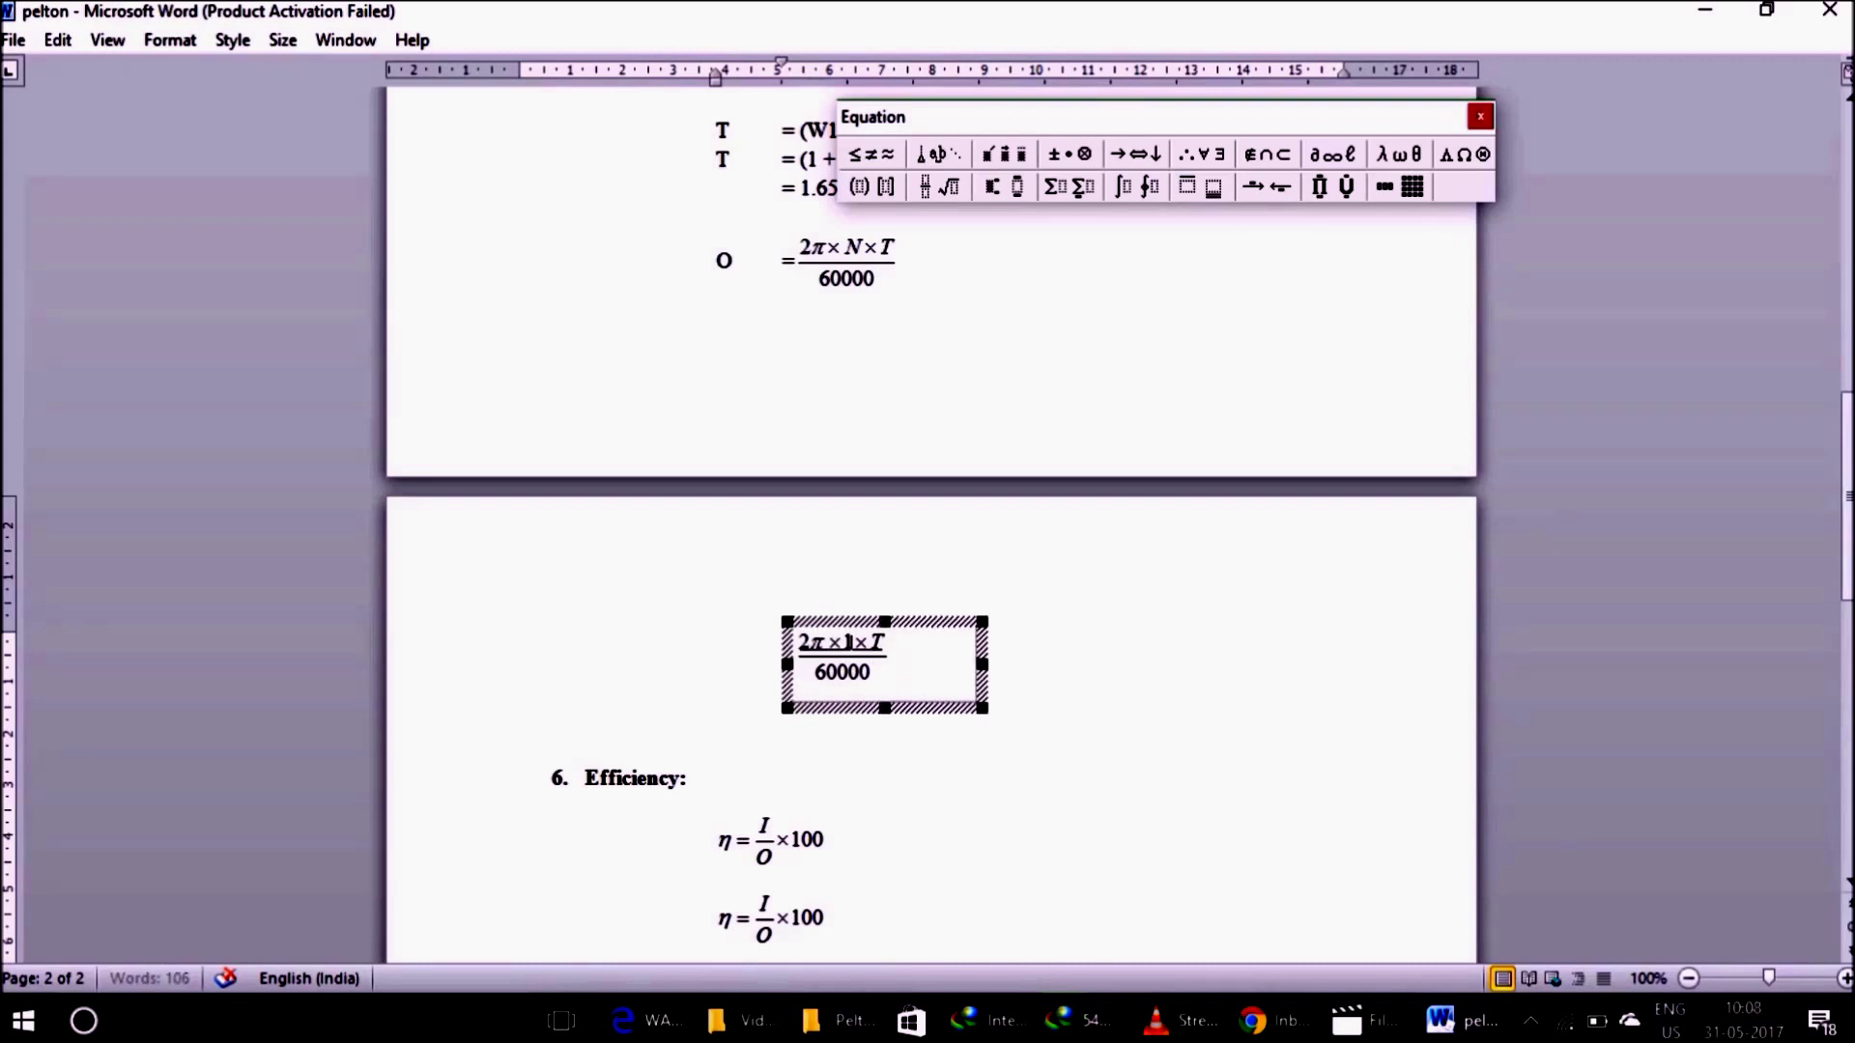
pyautogui.write('037')
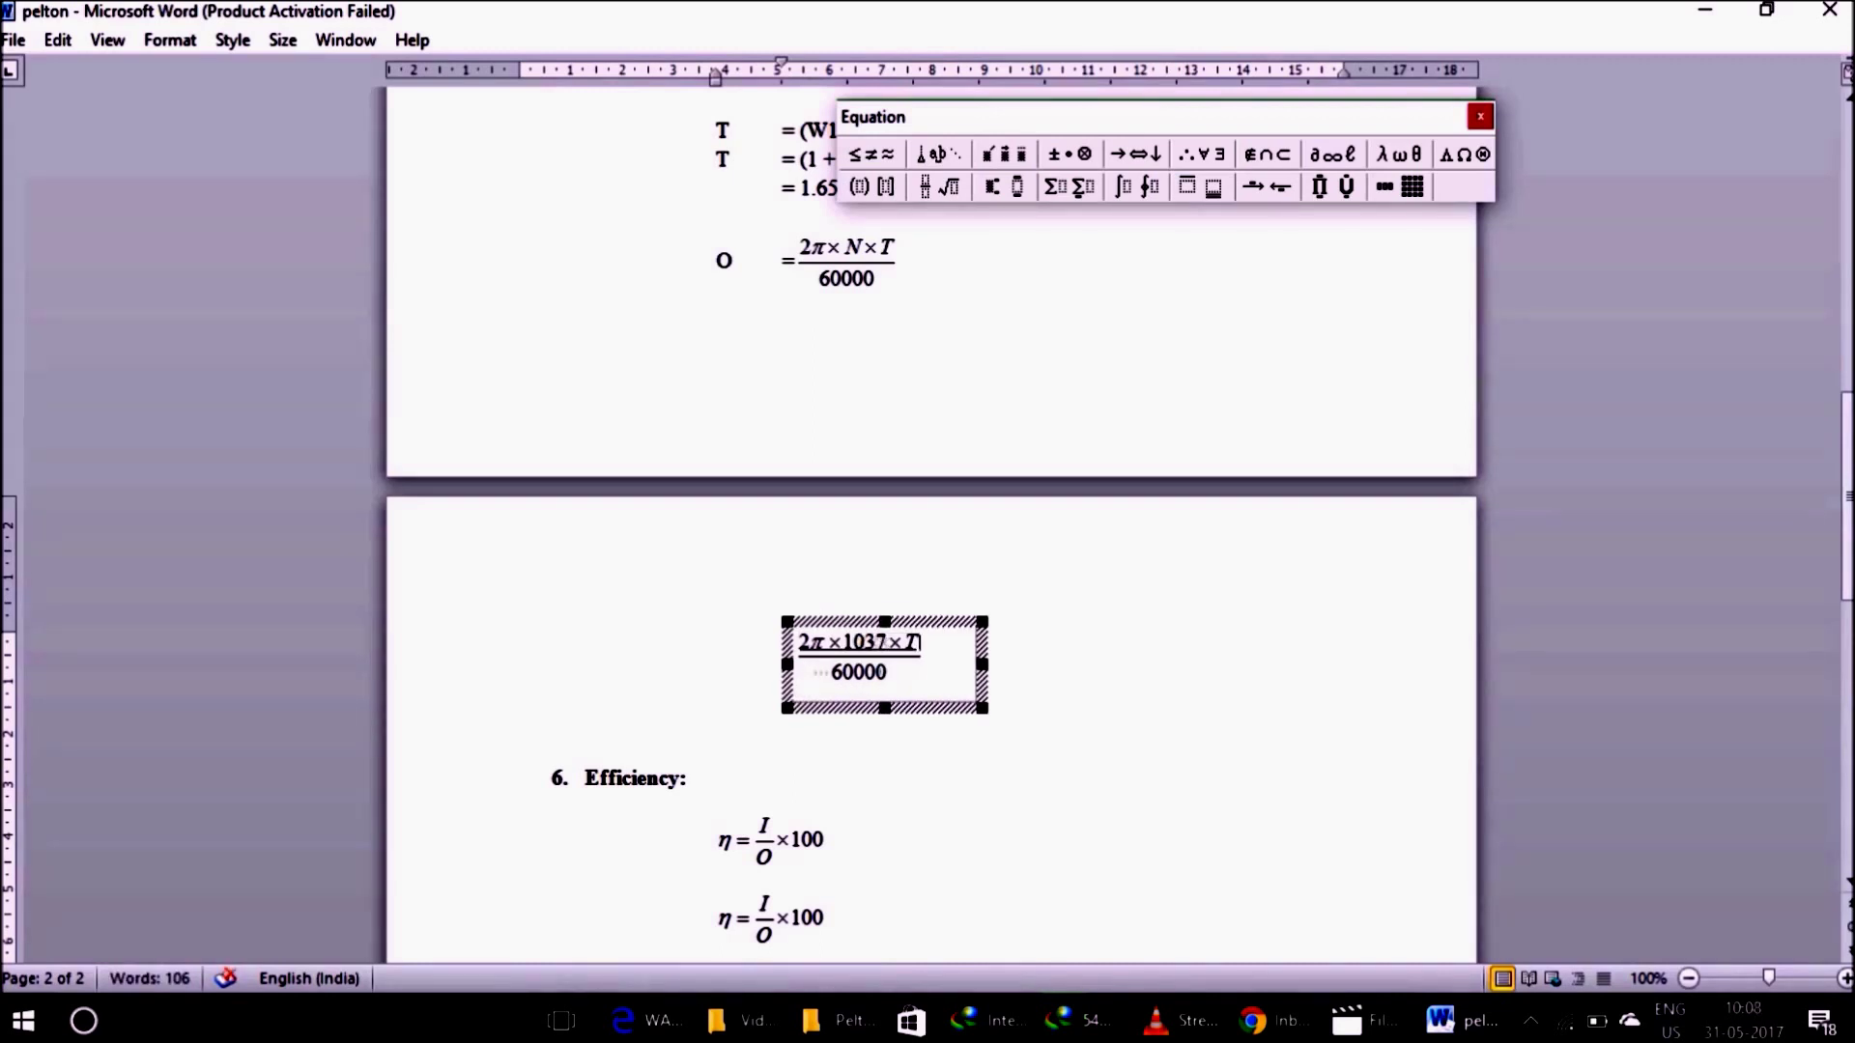
pyautogui.press('Right')
pyautogui.press('Delete')
pyautogui.write('1.65')
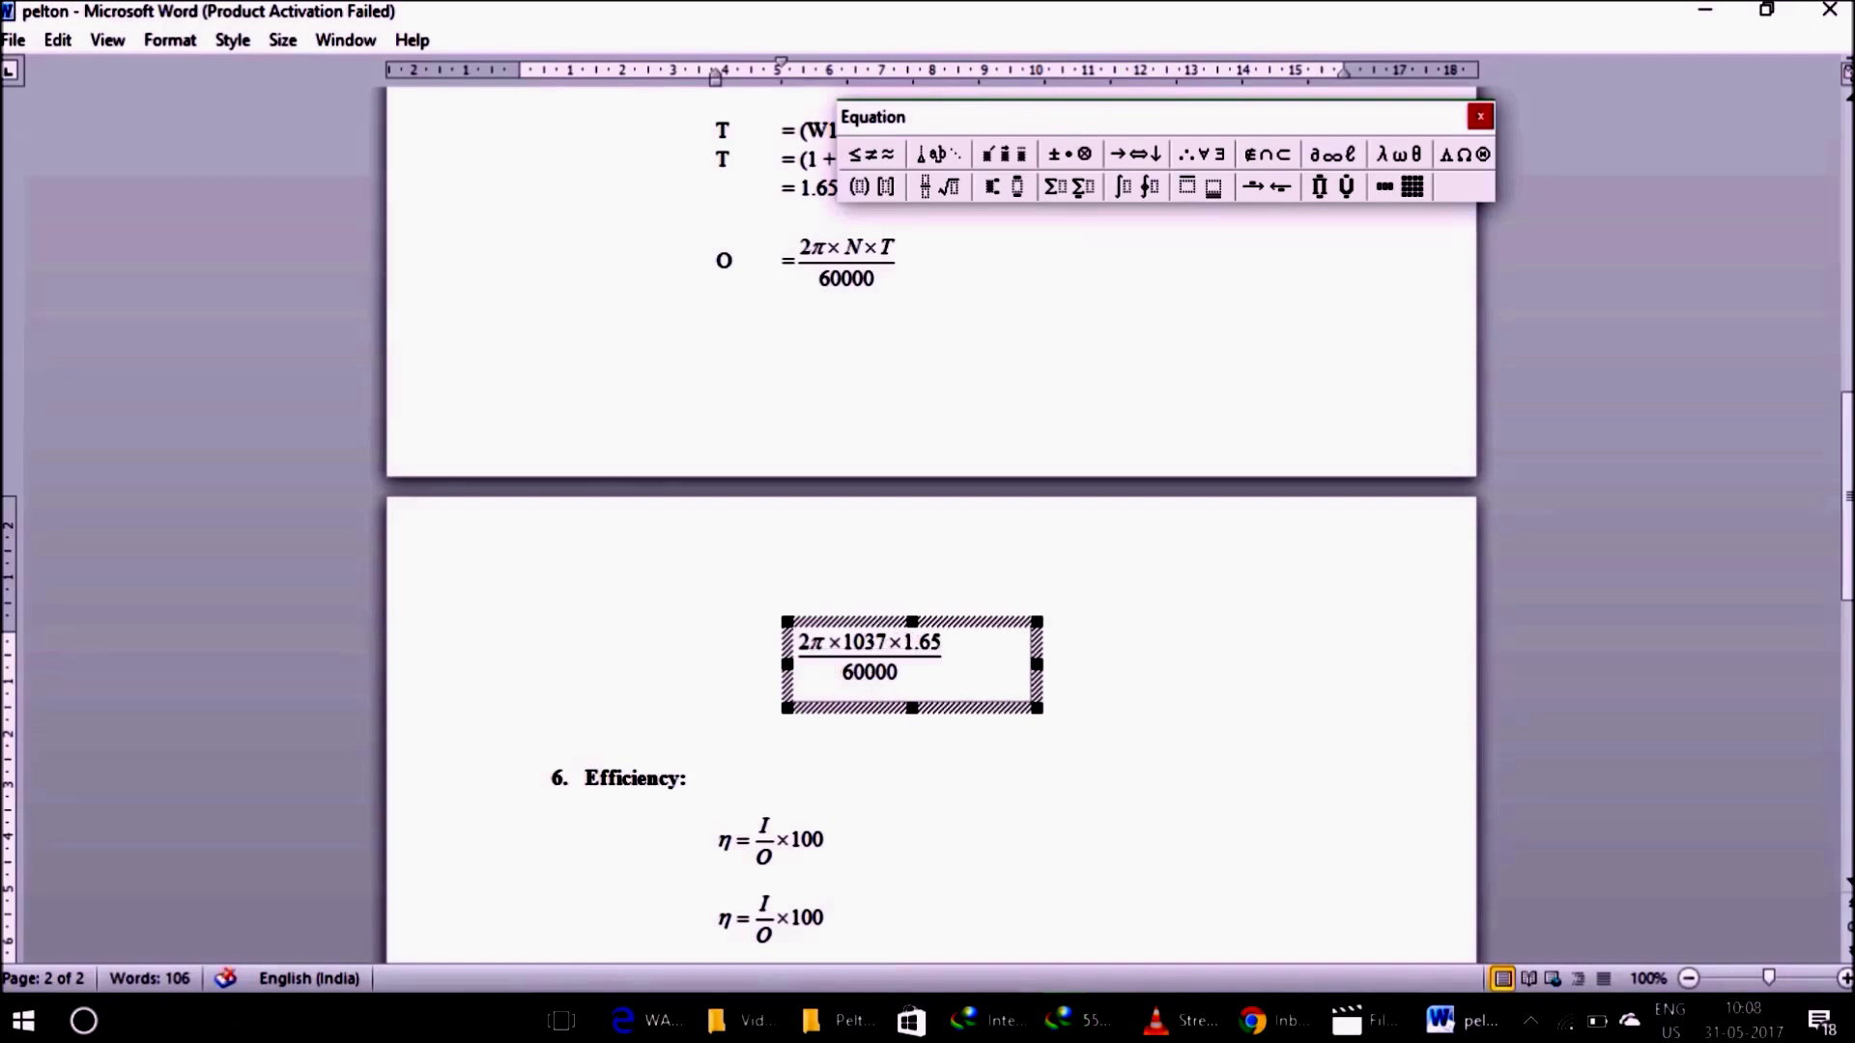
pyautogui.click(826, 839)
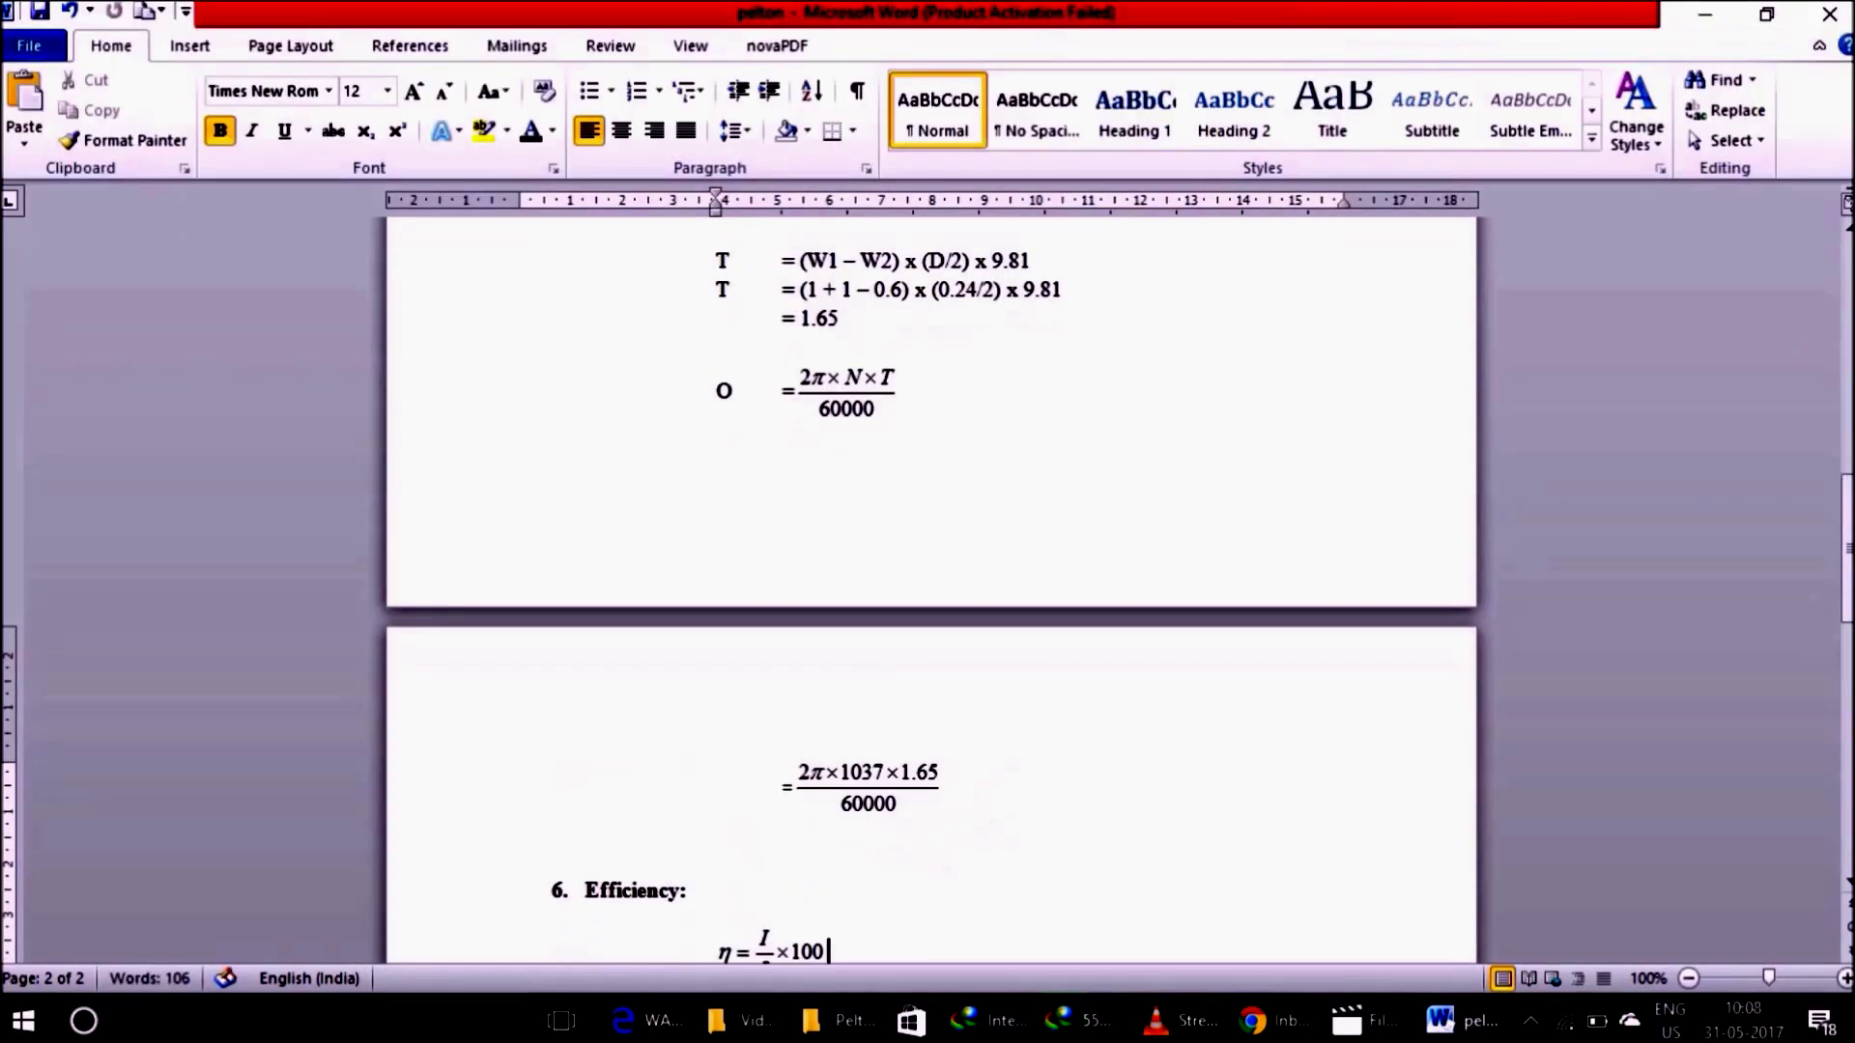
# Step: Append kW in Times New Roman after the output power fraction
pyautogui.click(944, 785)
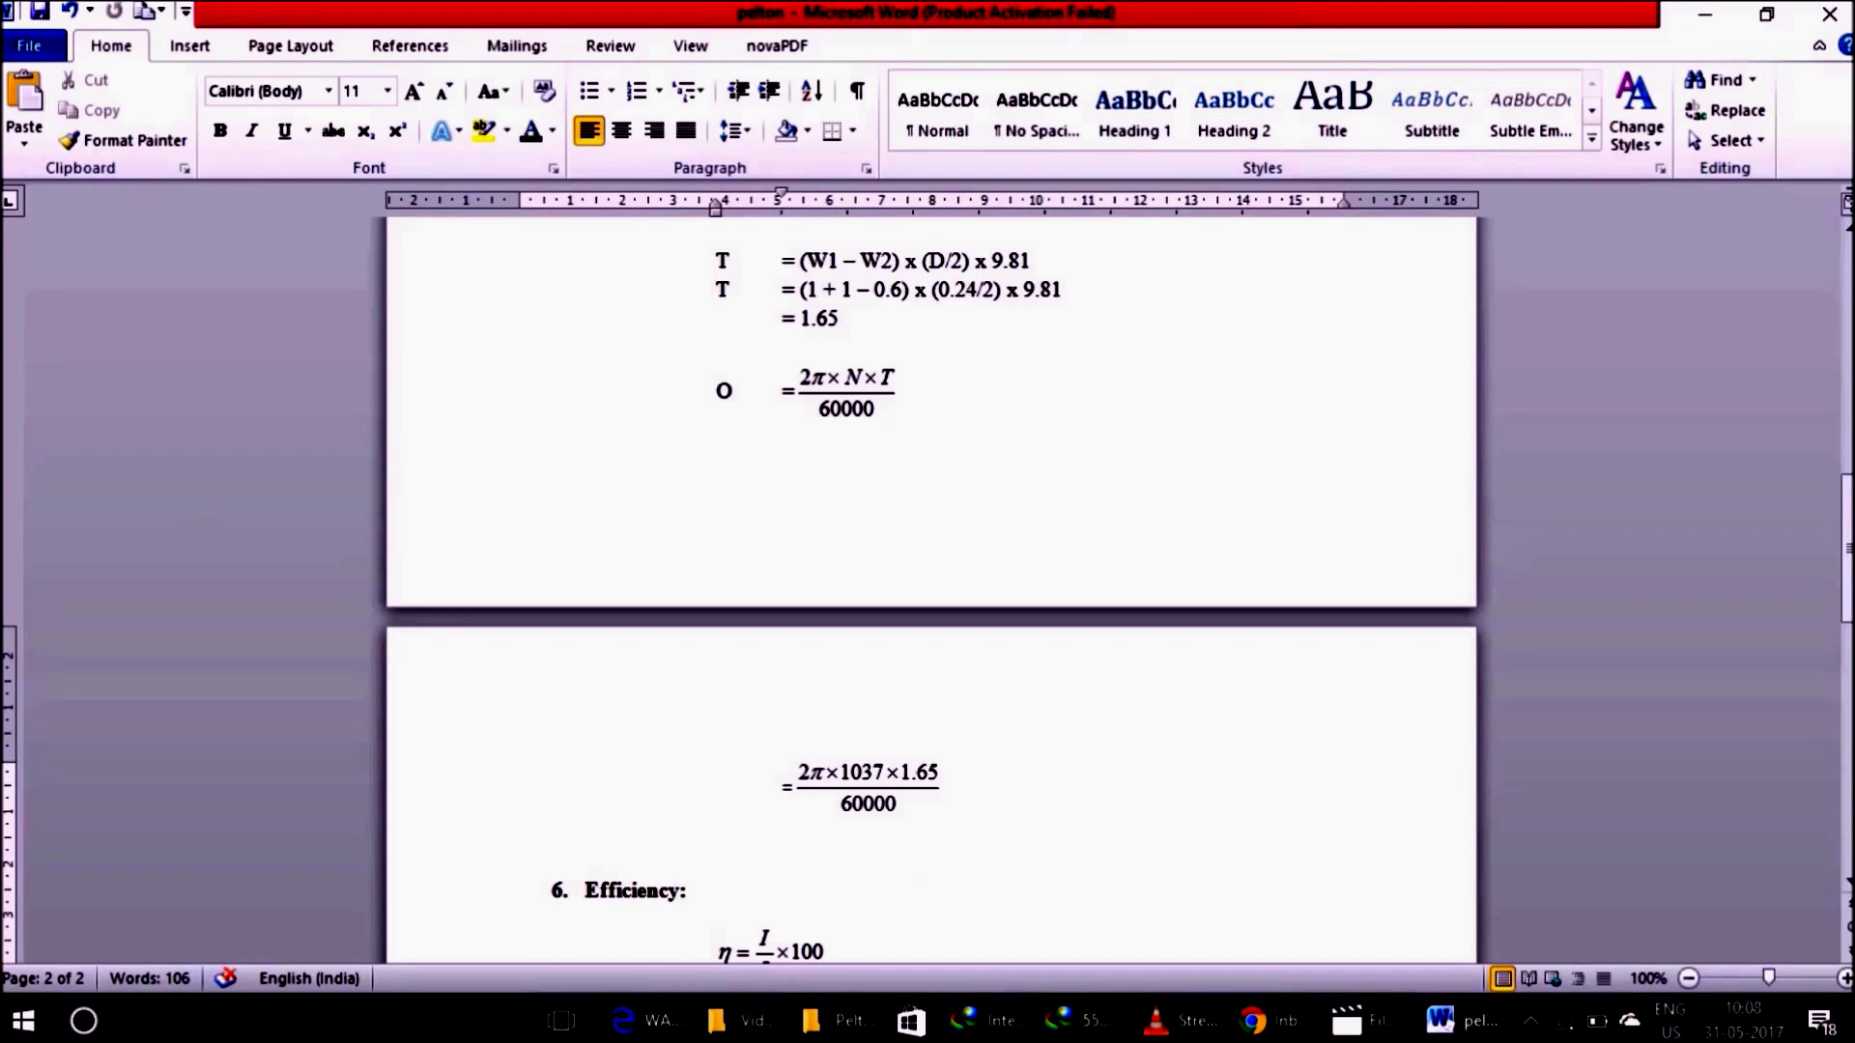
pyautogui.click(328, 91)
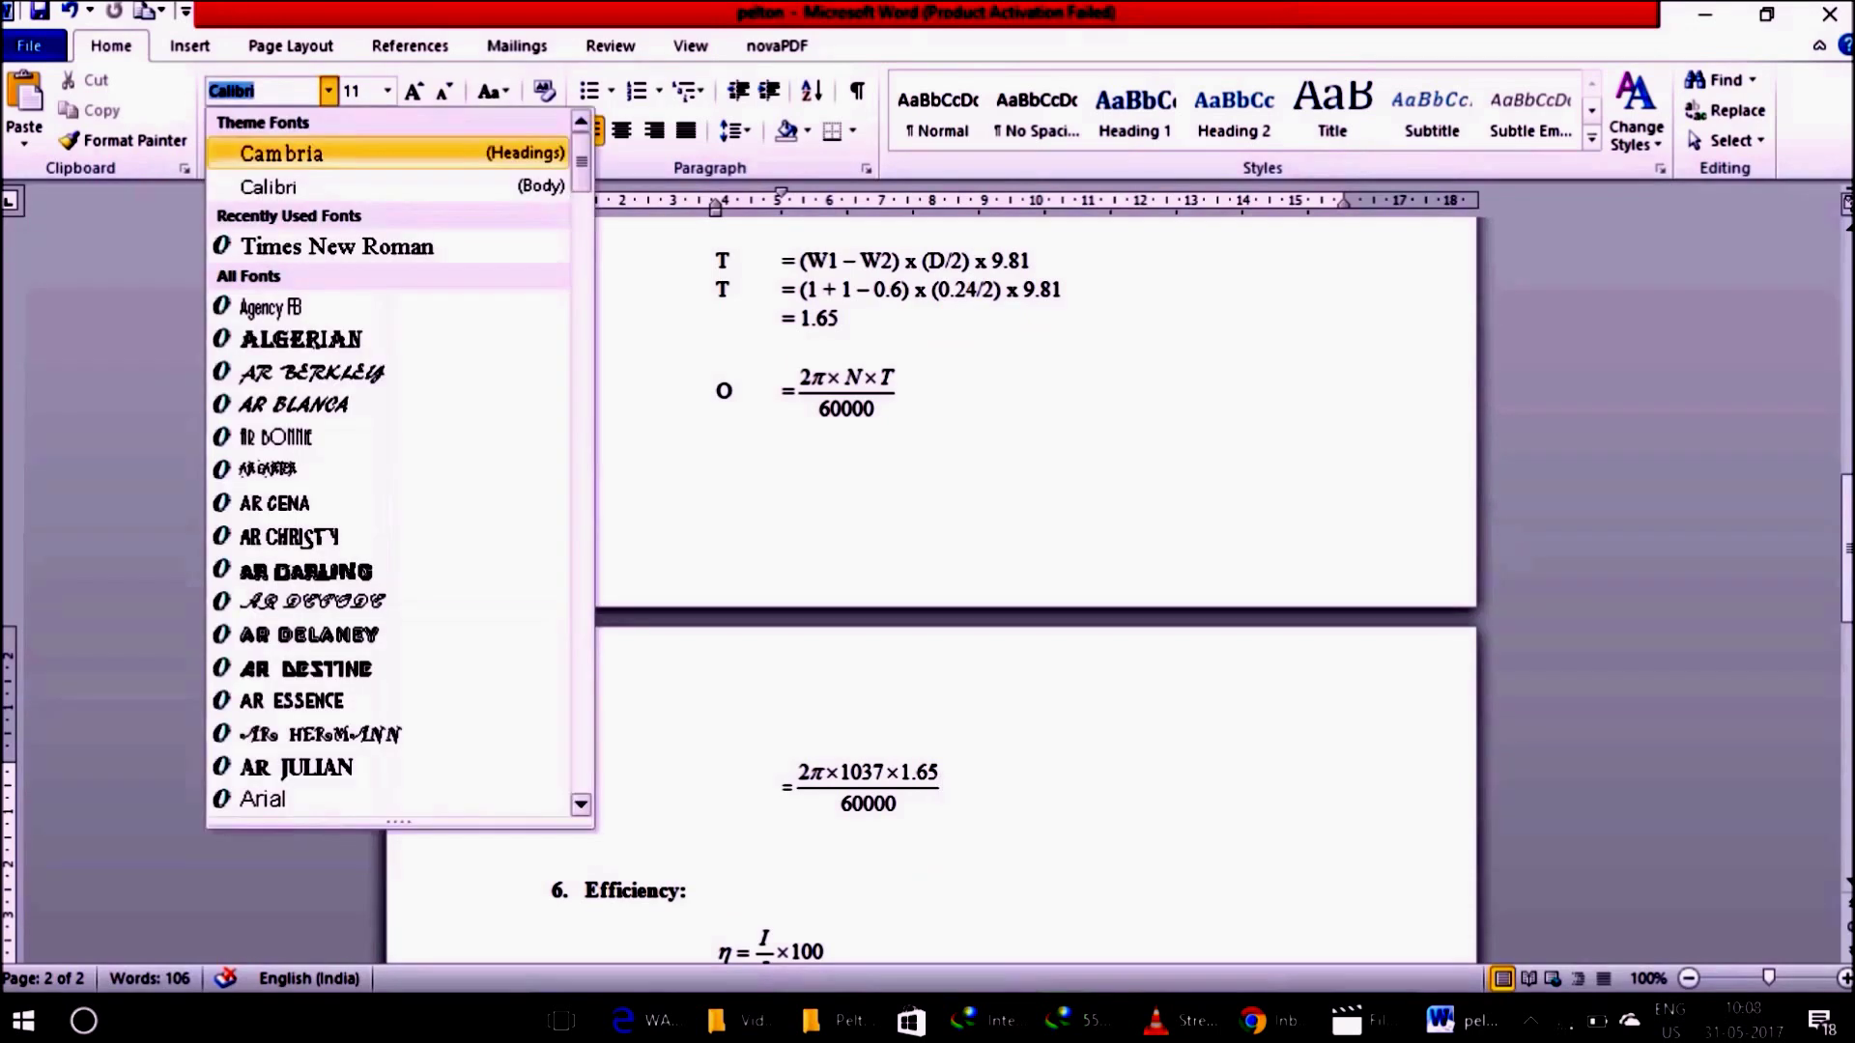
pyautogui.click(338, 246)
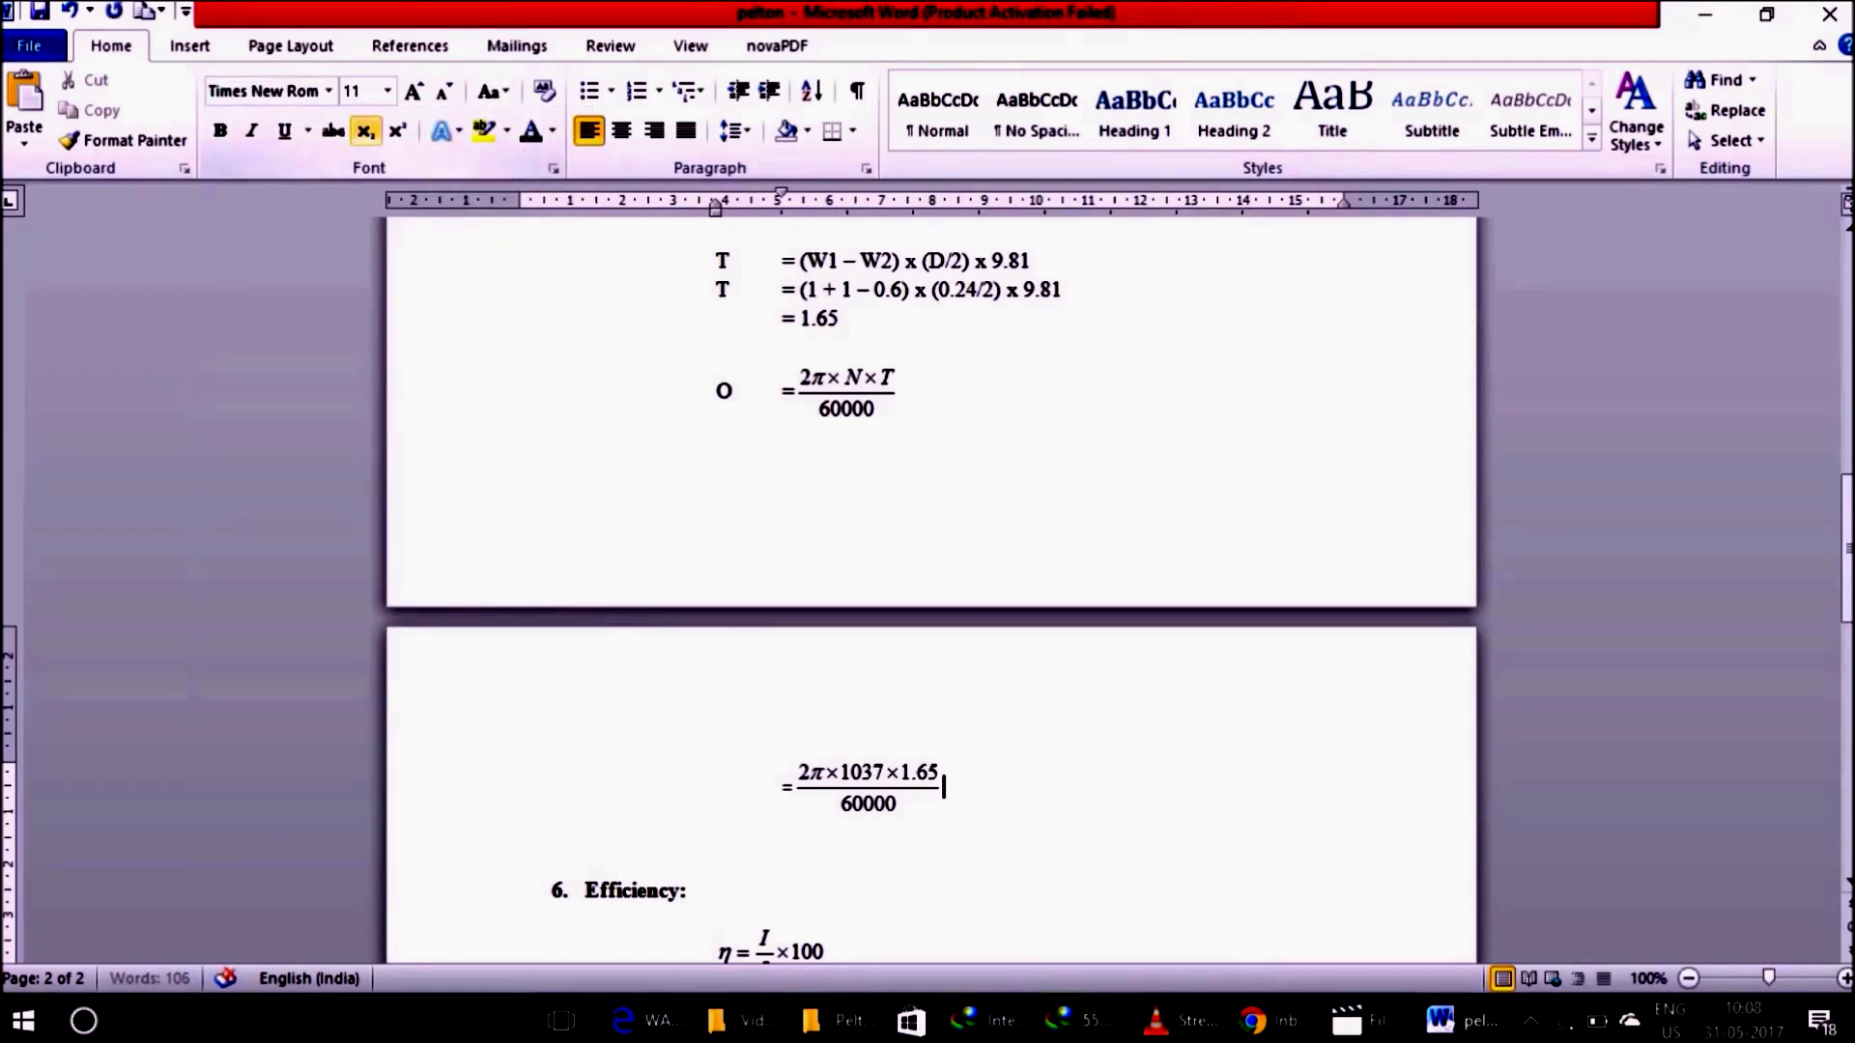
pyautogui.write('kW')
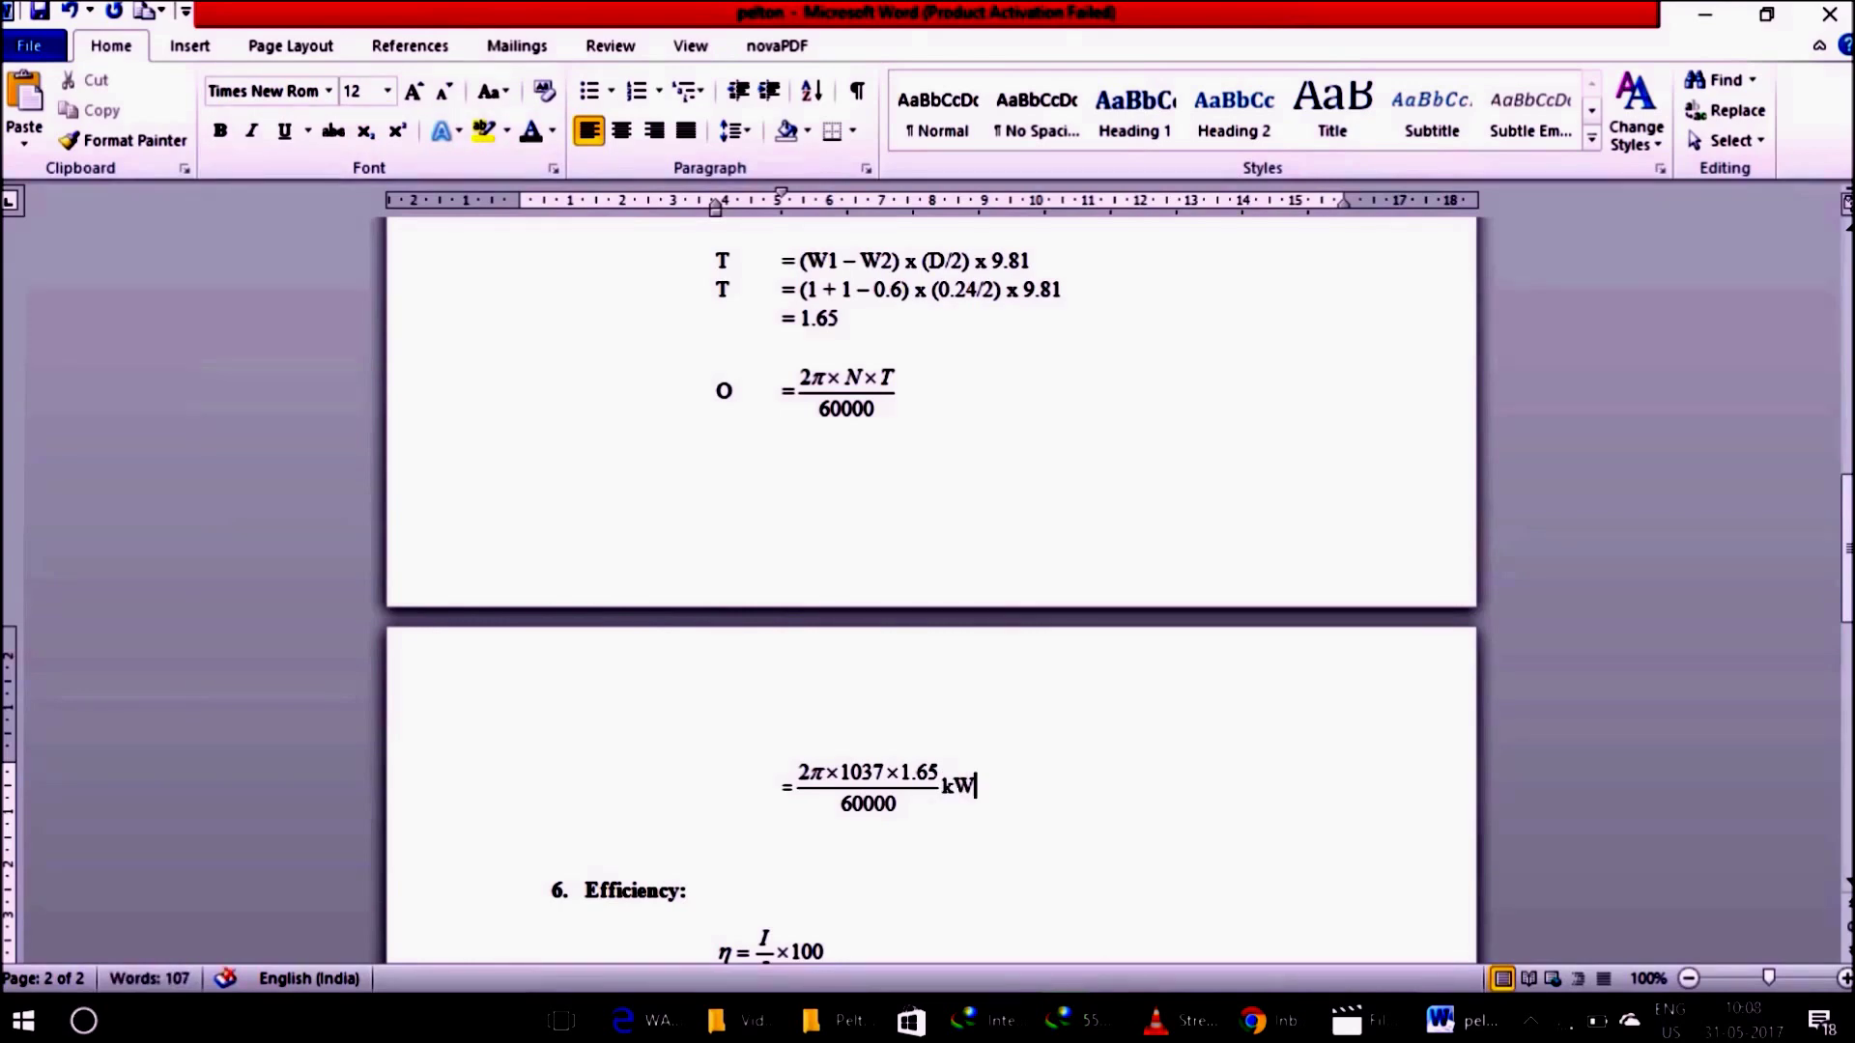
pyautogui.press('Return')
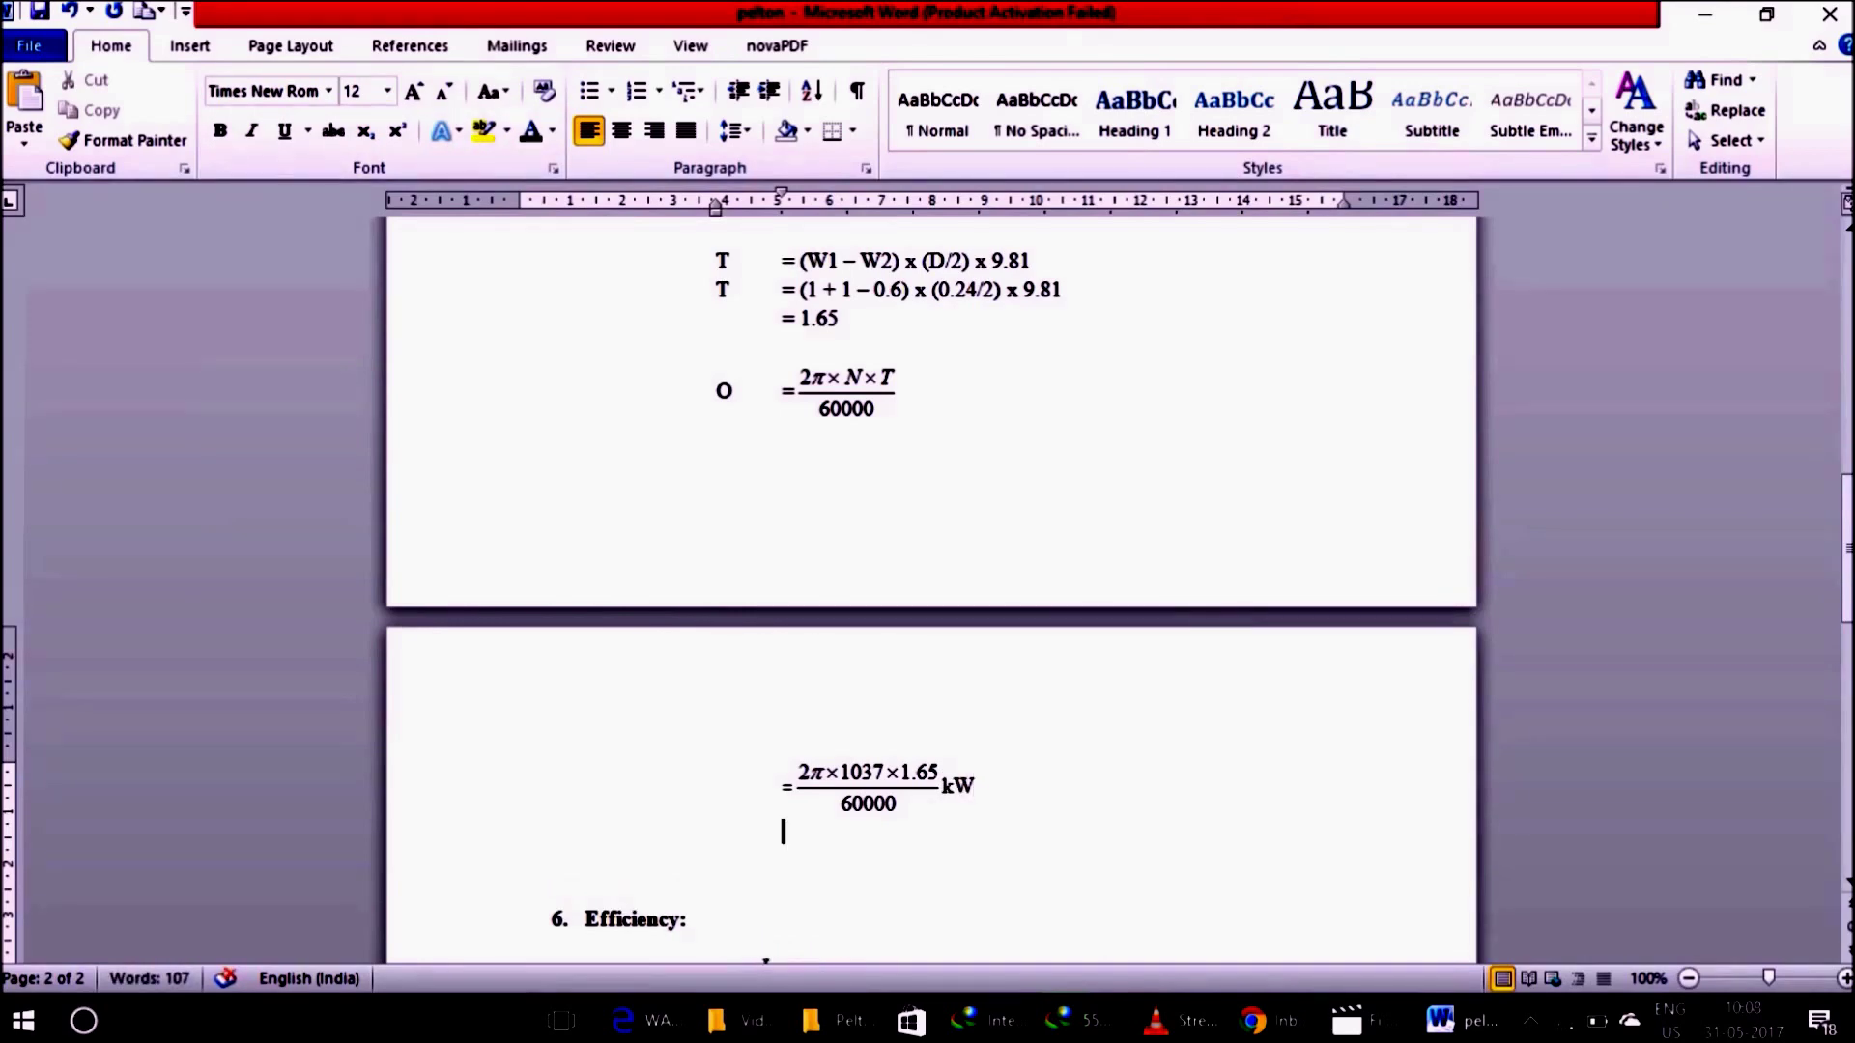
# Step: Add the output power result line = 0.178 kW beneath the formula
pyautogui.write('=')
pyautogui.write(' 0.178')
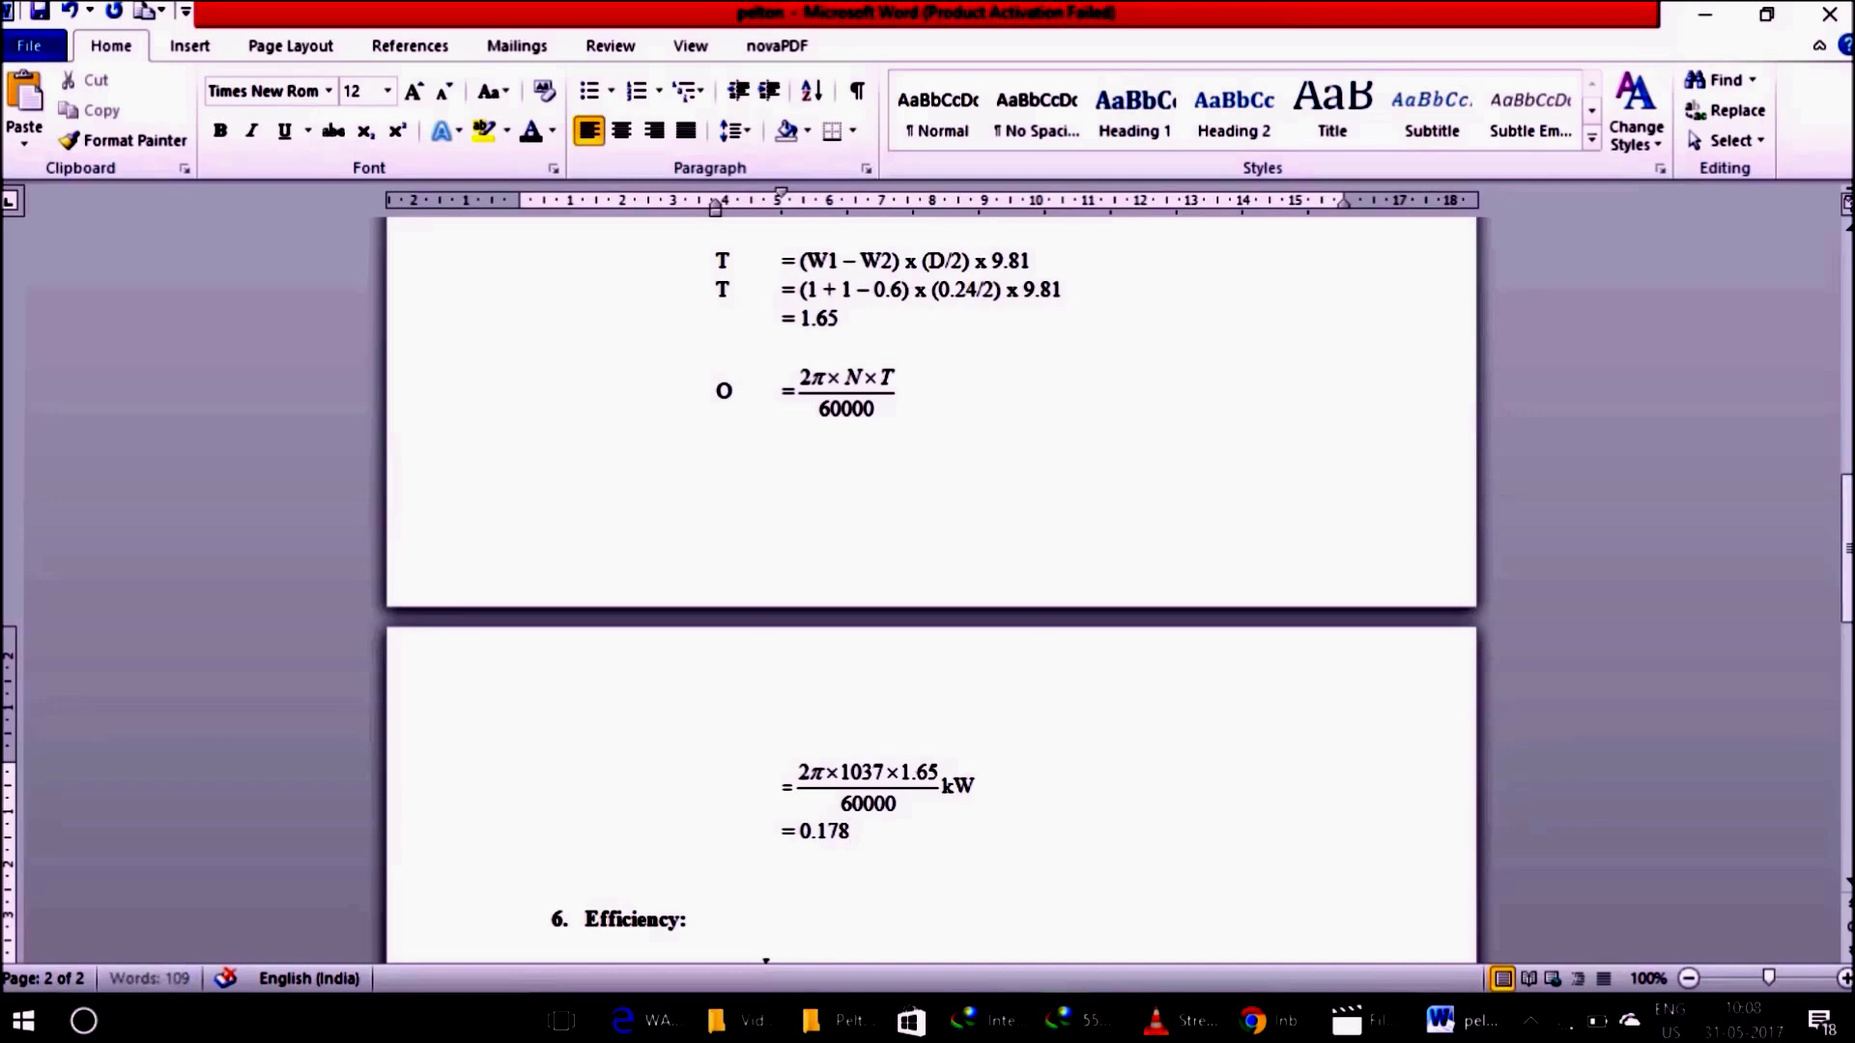
pyautogui.write(' kW')
pyautogui.press('Return')
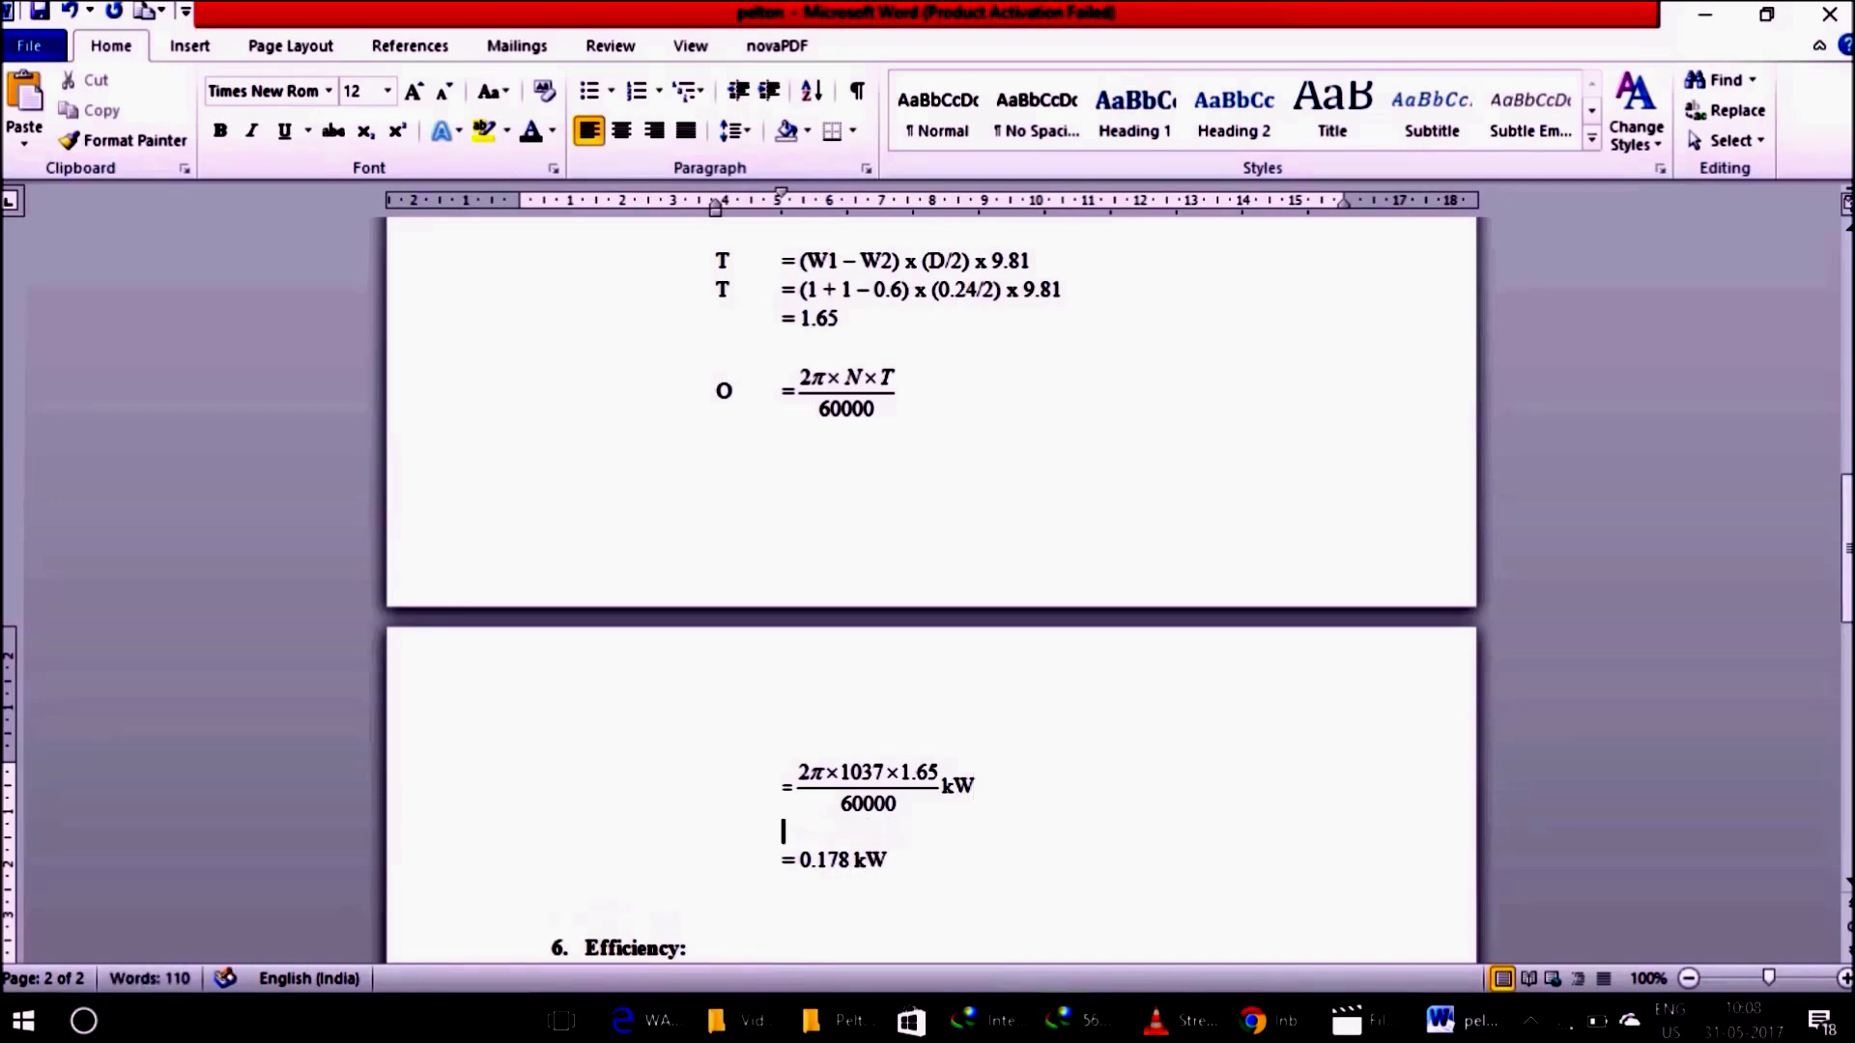
pyautogui.press('Down')
pyautogui.press('Right')
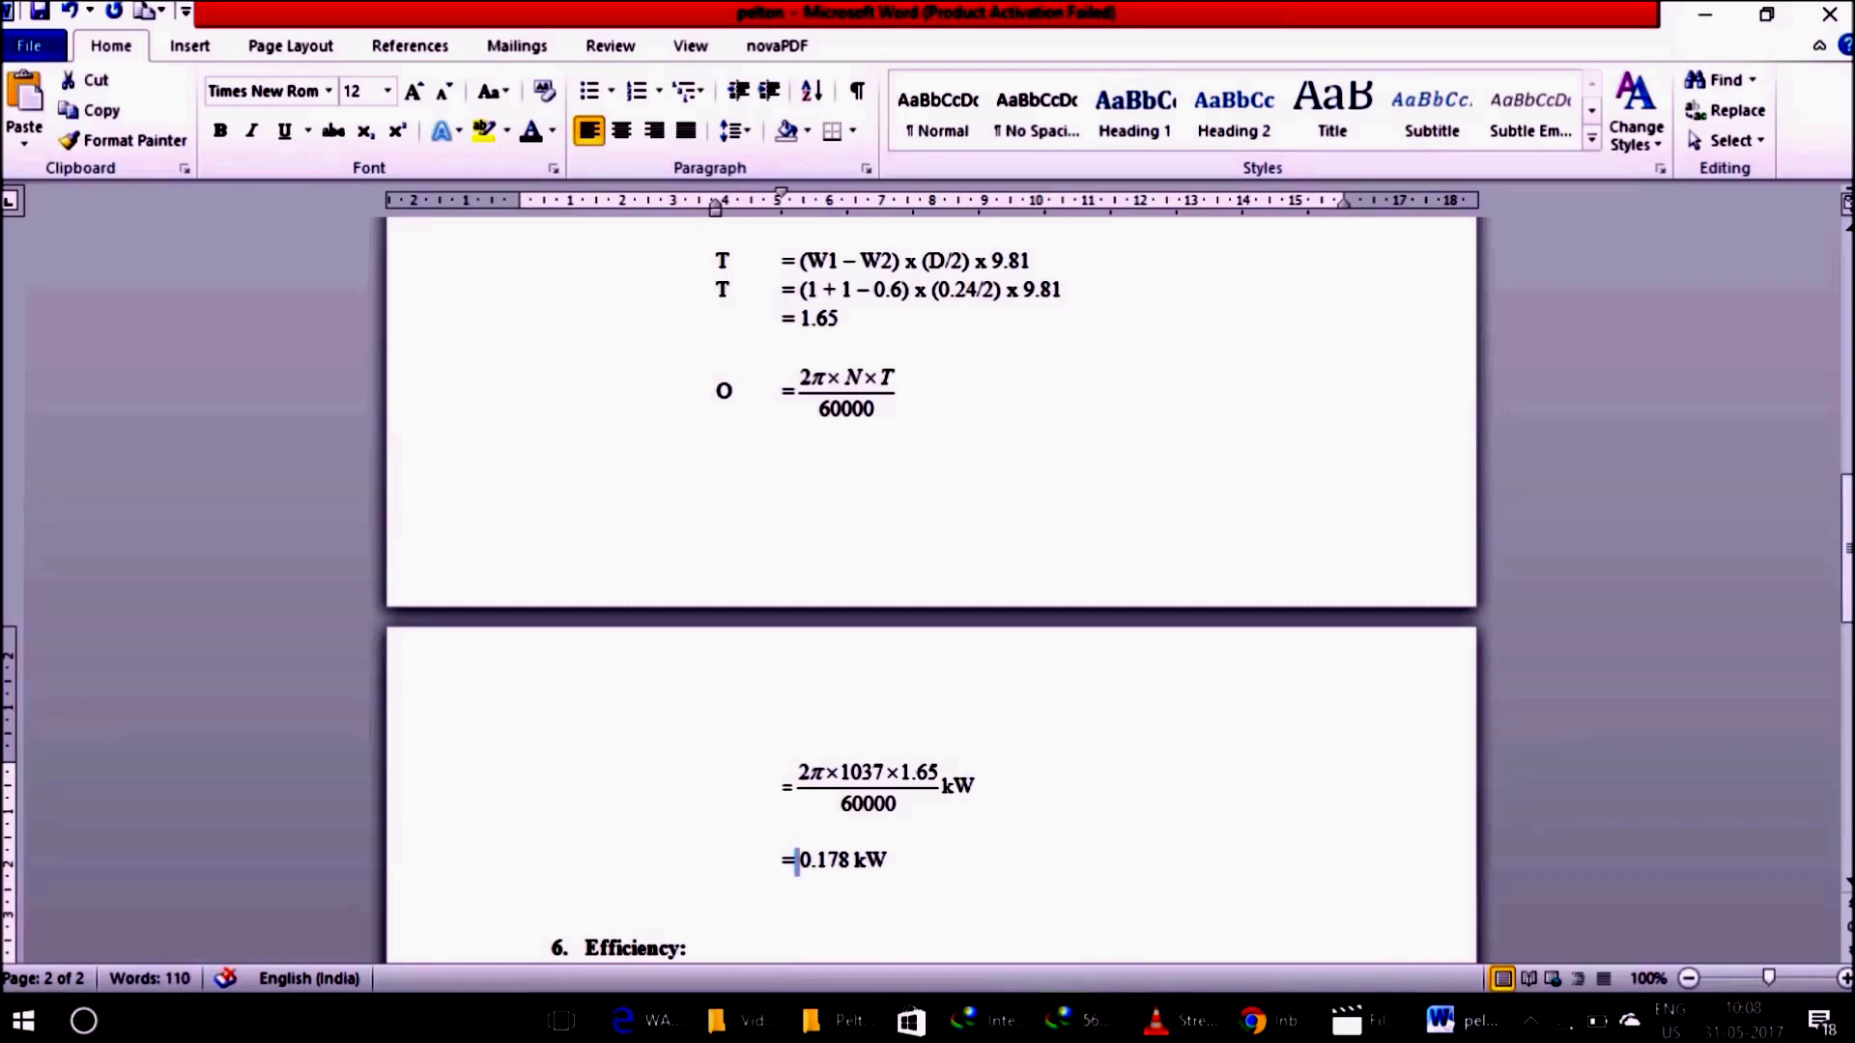
pyautogui.hotkey('shift', 'Right')
pyautogui.hotkey('shift', 'Right')
pyautogui.hotkey('shift', 'Right')
pyautogui.hotkey('shift', 'Right')
pyautogui.hotkey('shift', 'Right')
pyautogui.hotkey('shift', 'Right')
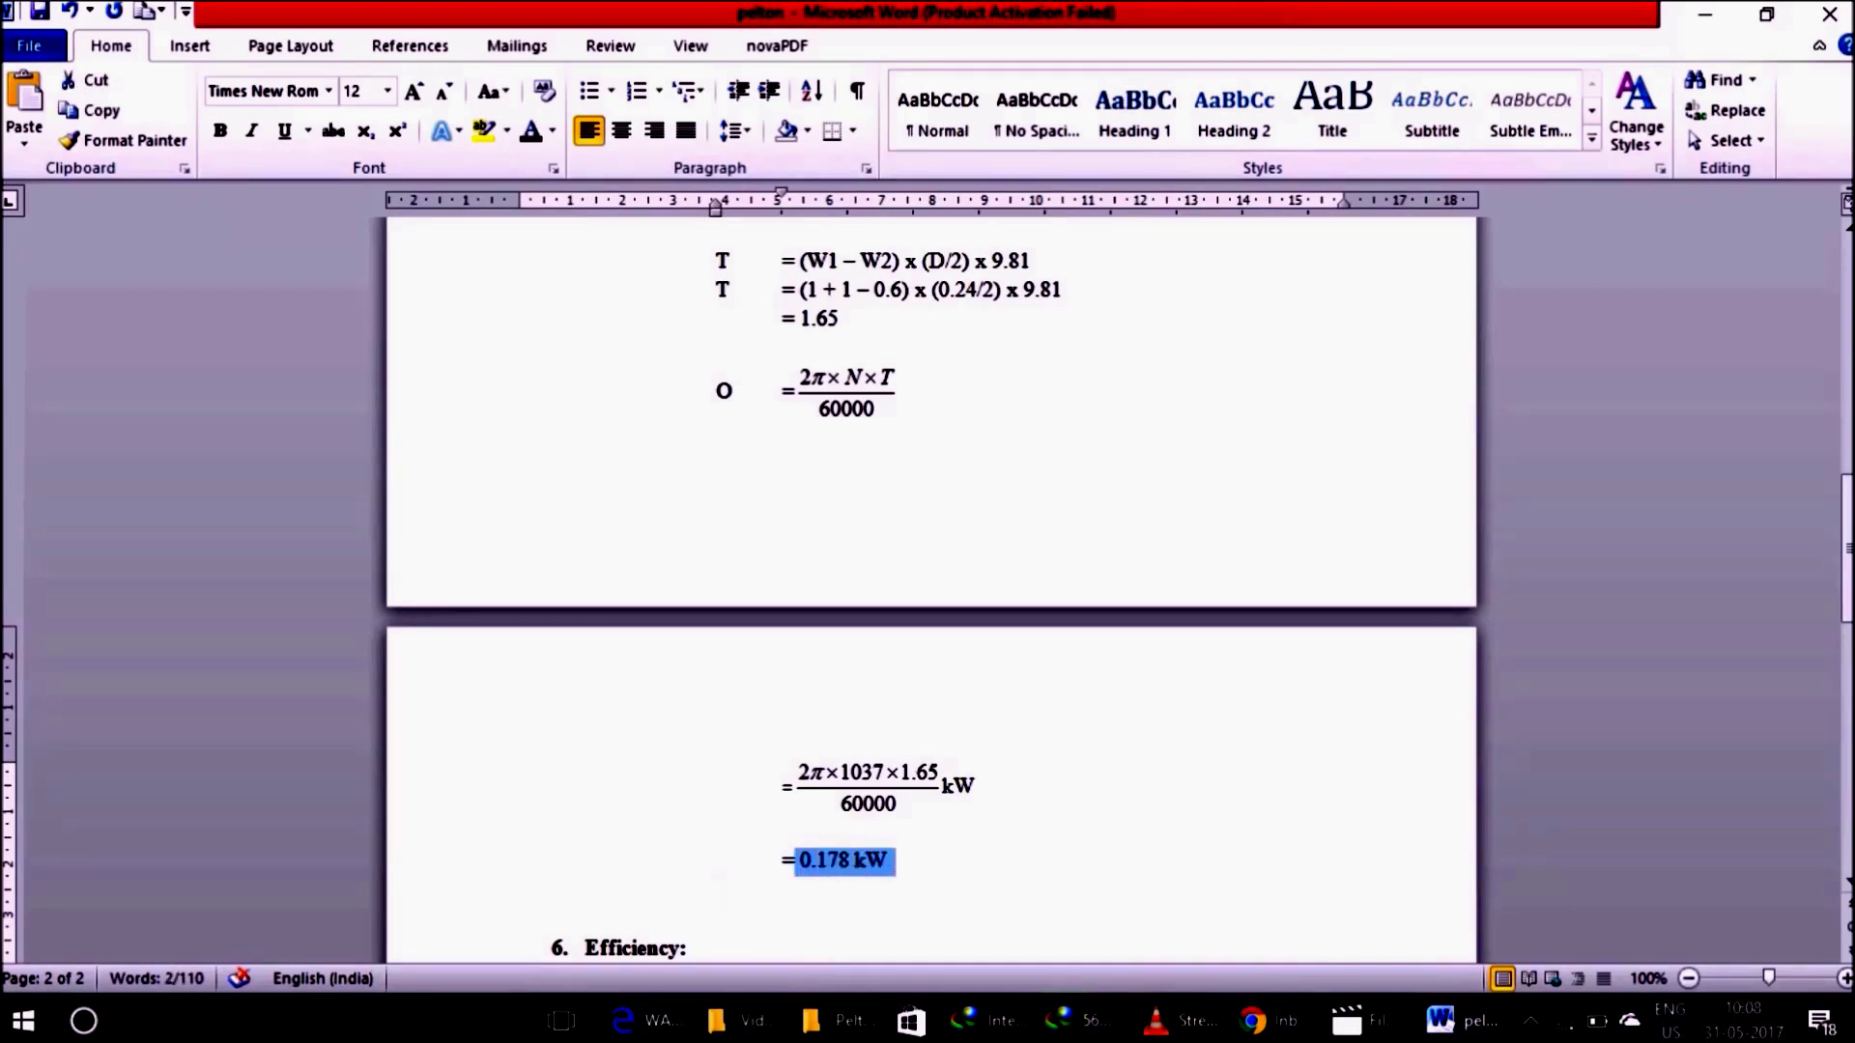
pyautogui.press('Down')
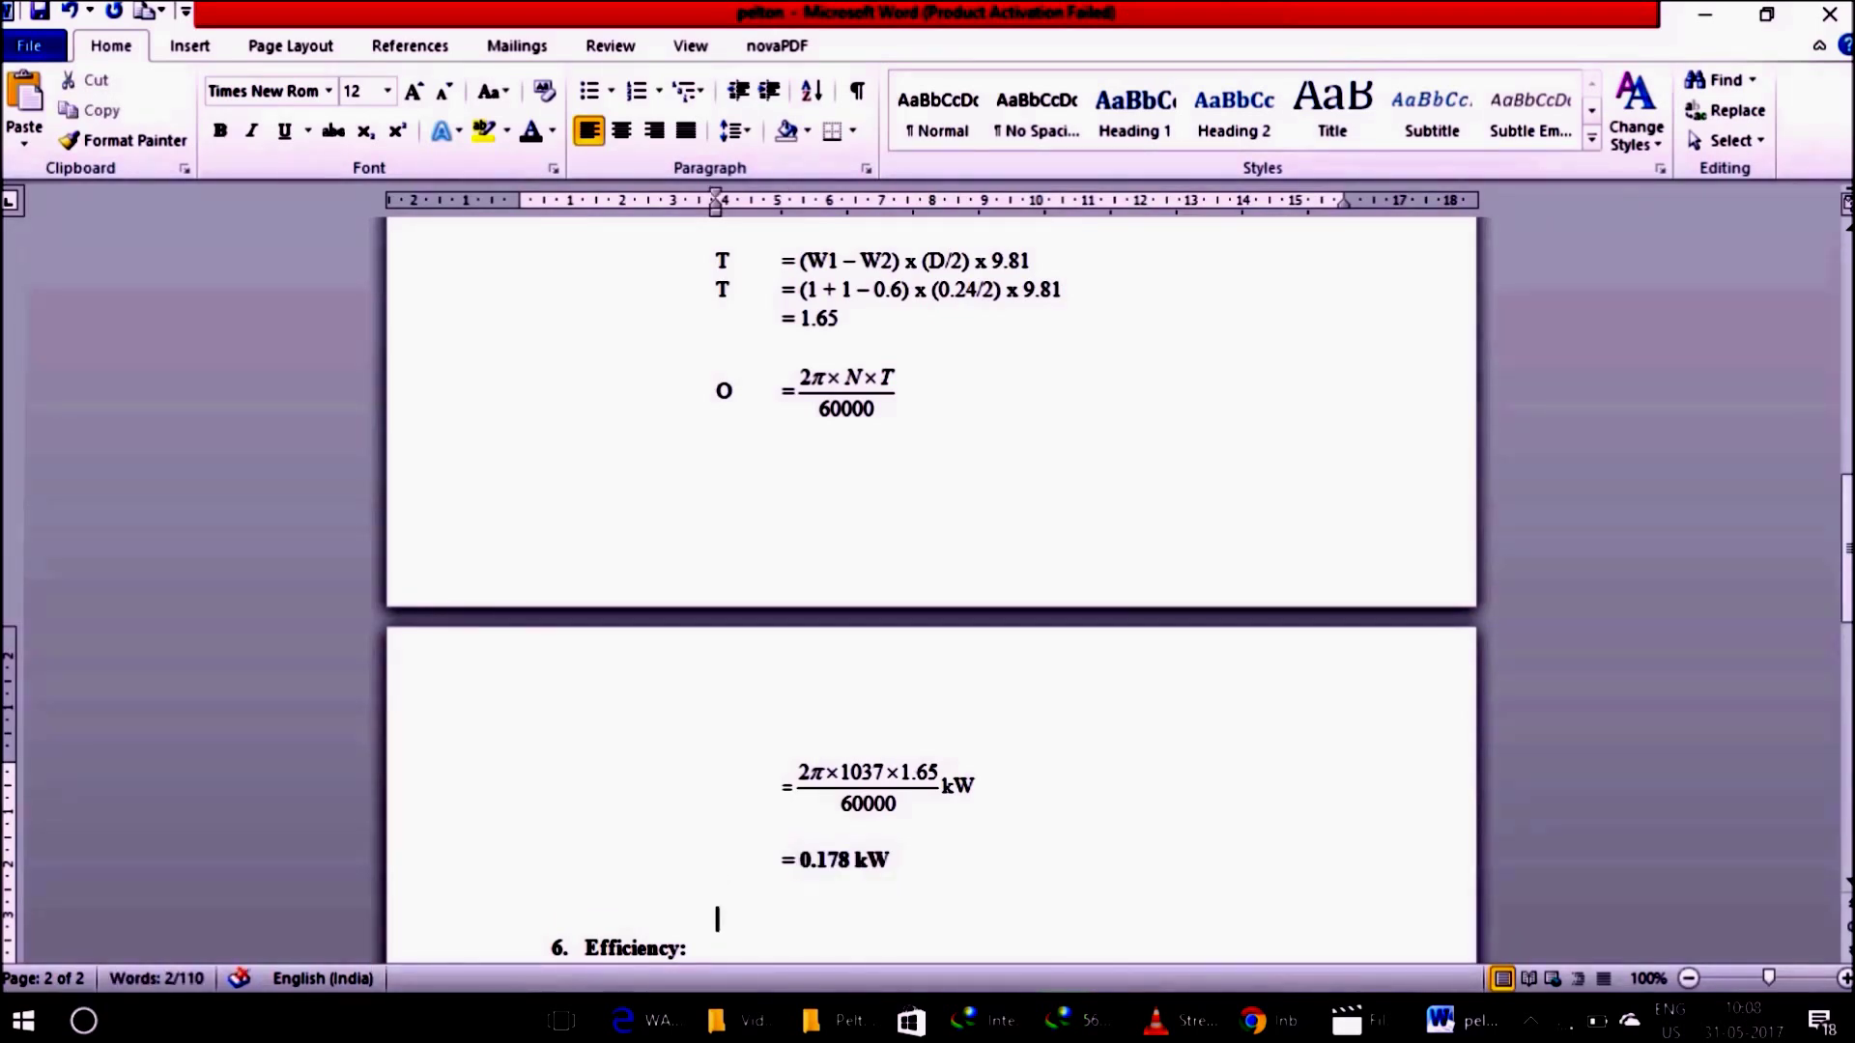
pyautogui.press('Down')
pyautogui.press('Down')
pyautogui.press('Down')
pyautogui.press('Up')
pyautogui.press('Down')
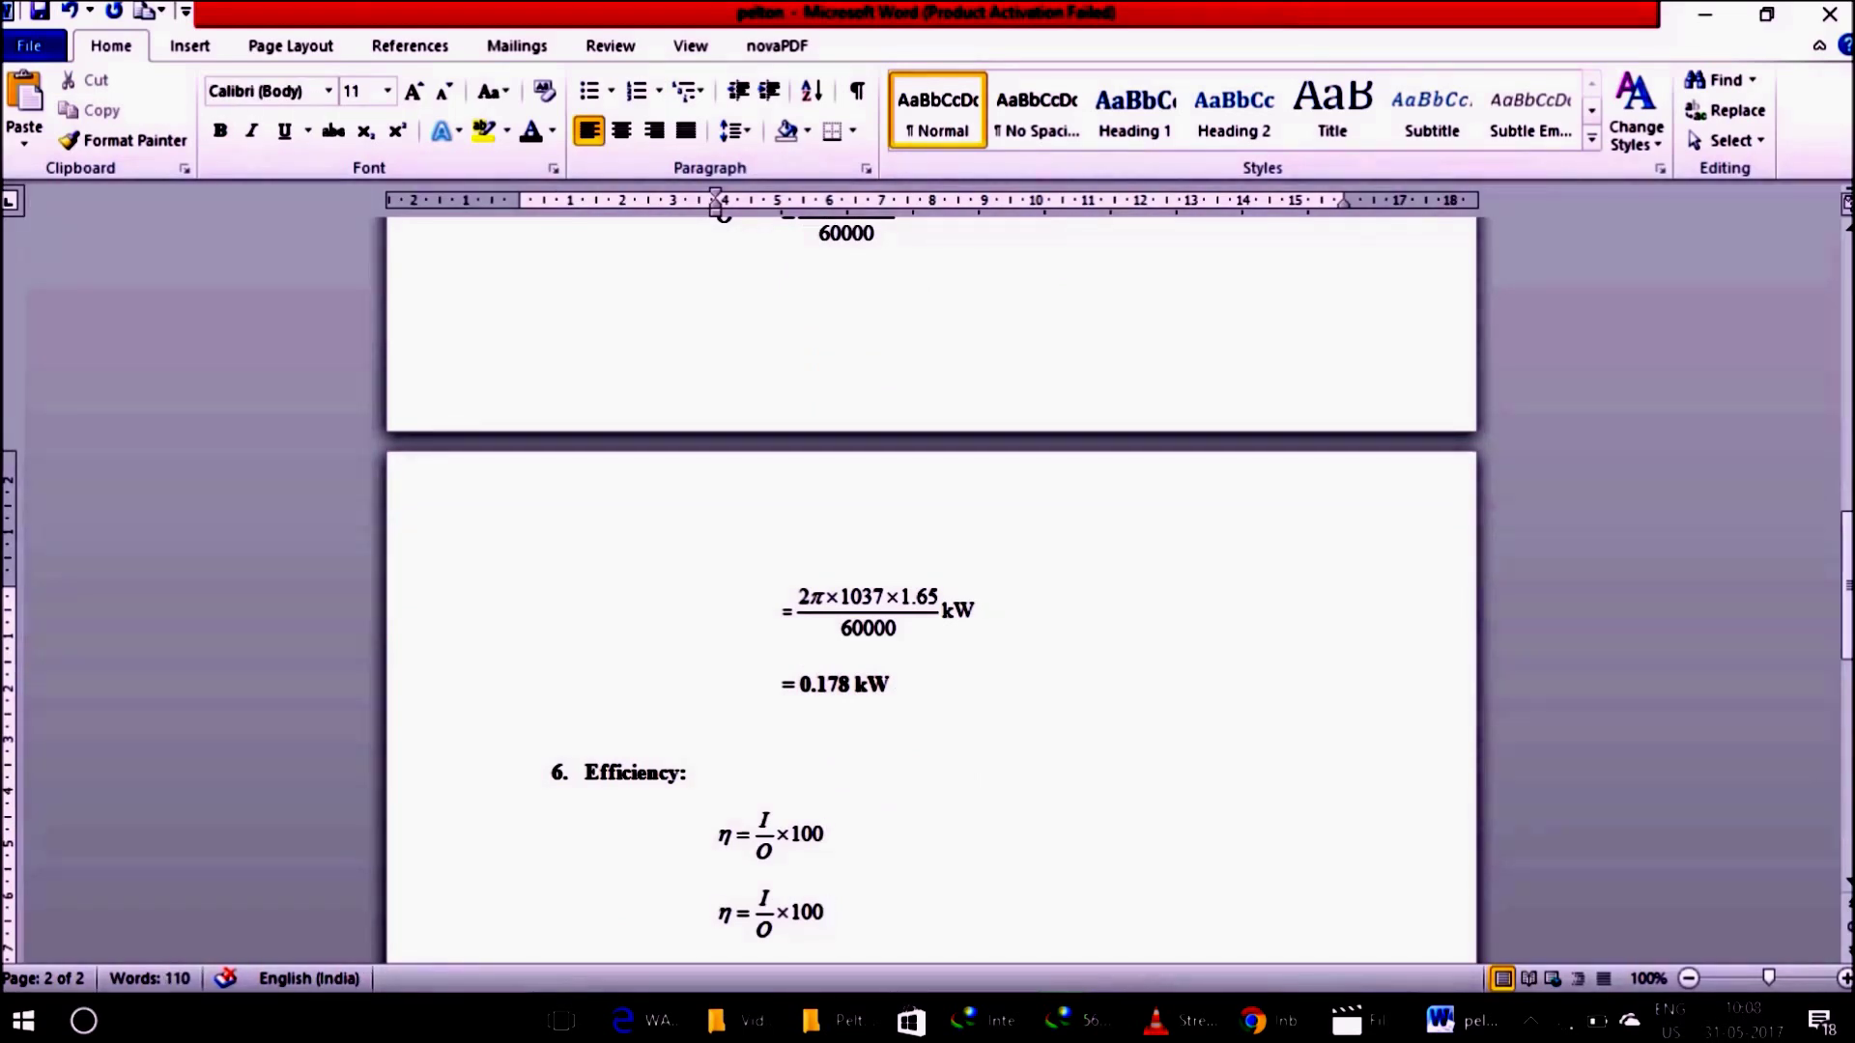
pyautogui.doubleClick(770, 912)
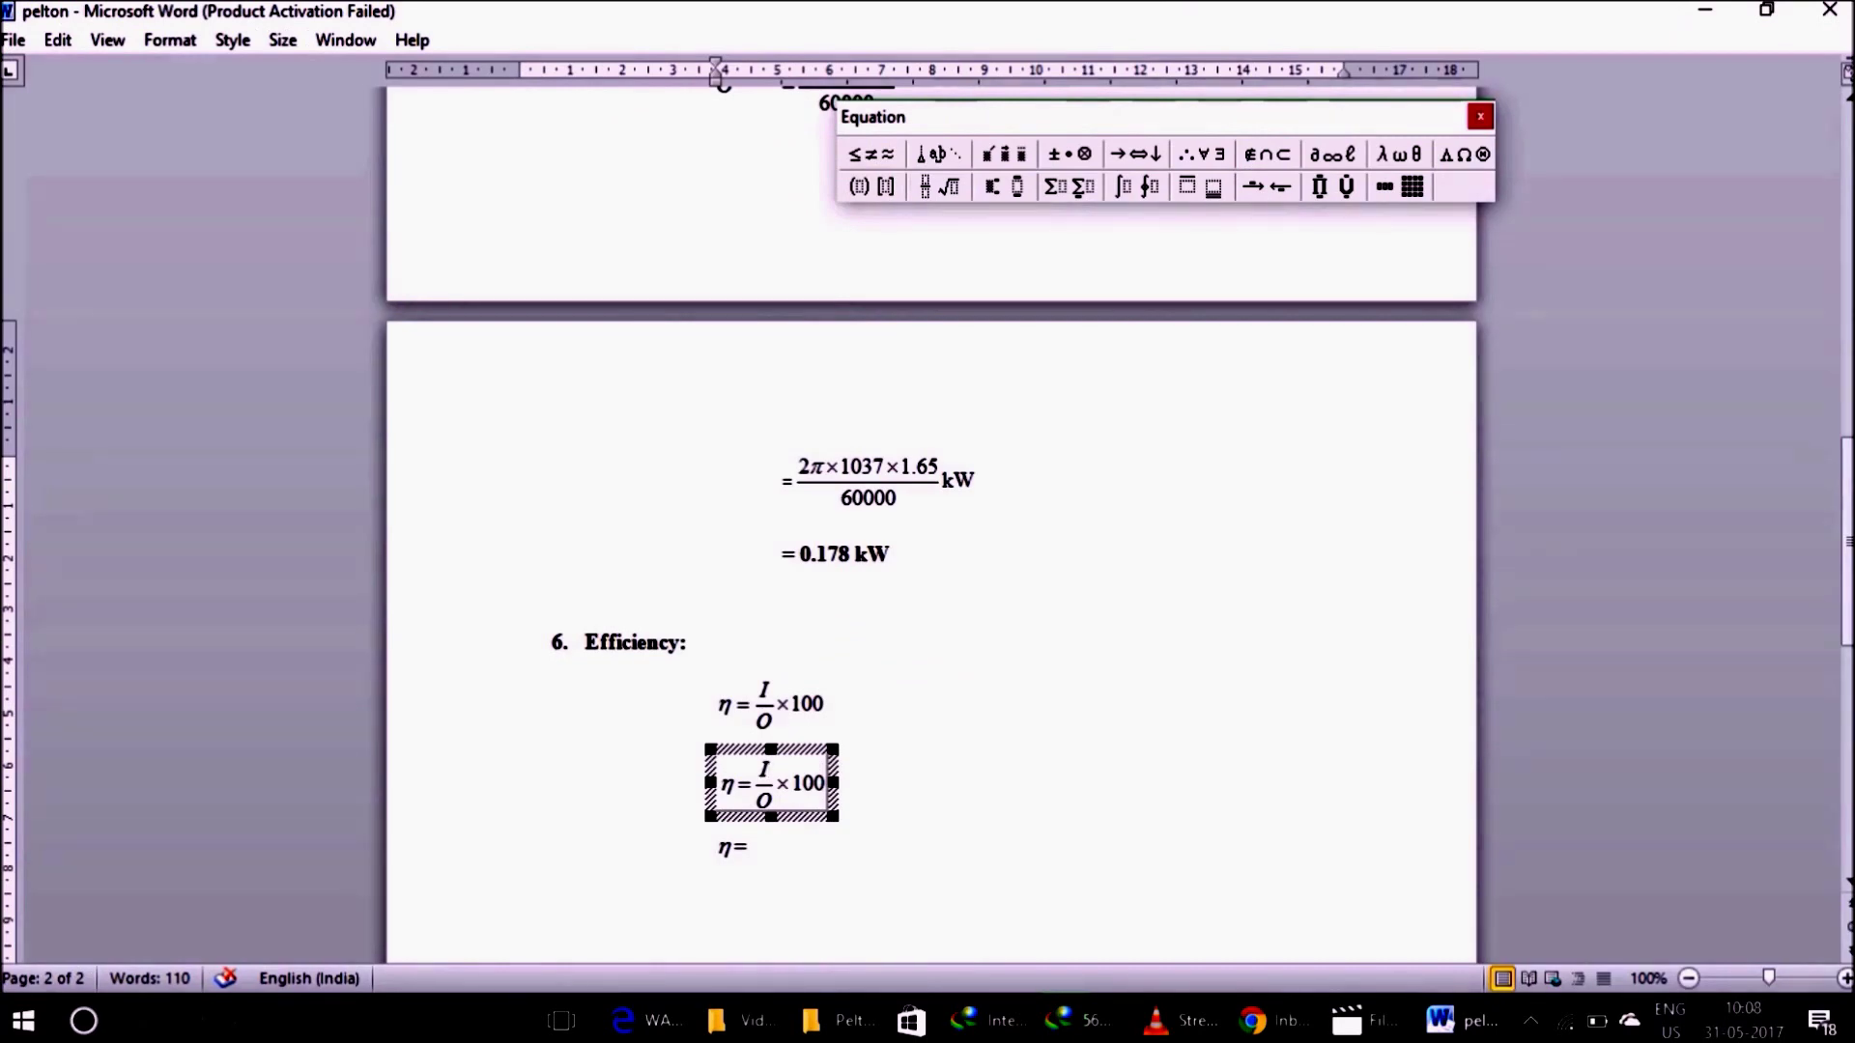
# Step: Put 0.178 over 0.390 in the second efficiency equation, giving η = 0.178/0.390 × 100
pyautogui.press('BackSpace')
pyautogui.write('O')
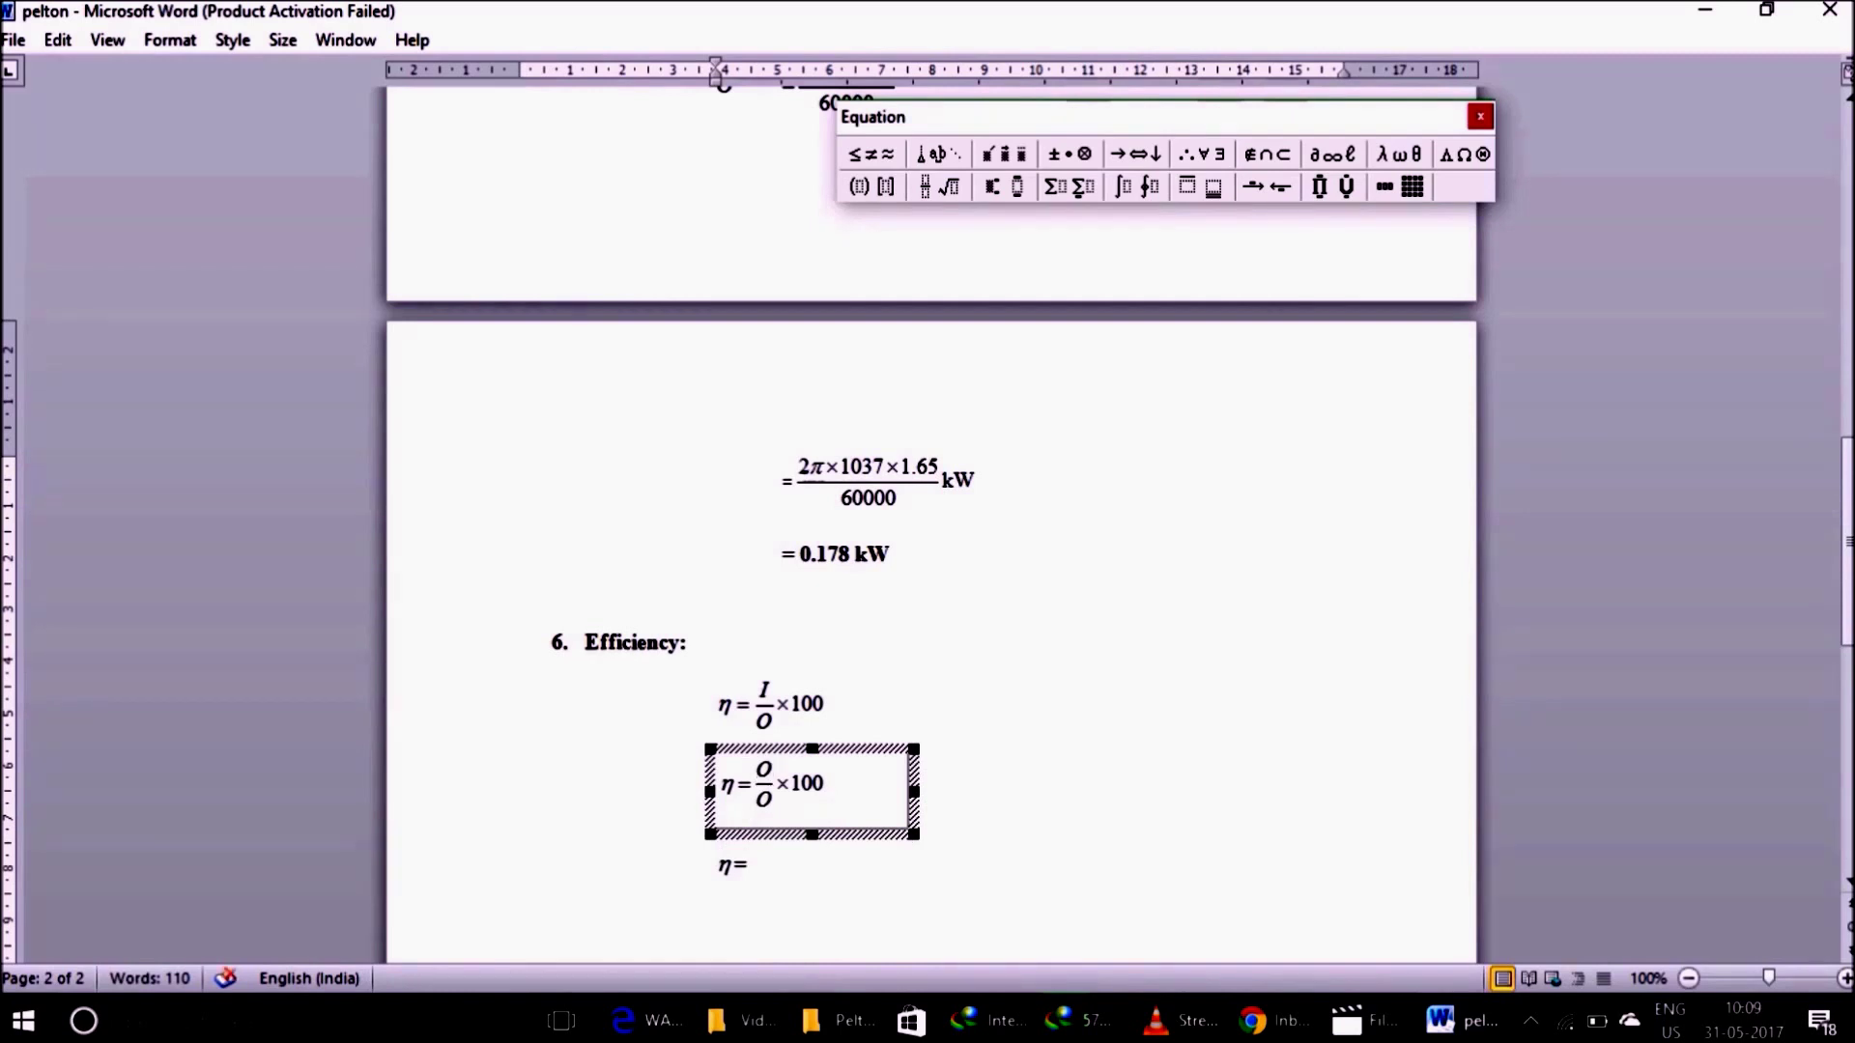
pyautogui.press('BackSpace')
pyautogui.write('I')
pyautogui.press('BackSpace')
pyautogui.write('0.178')
pyautogui.click(781, 800)
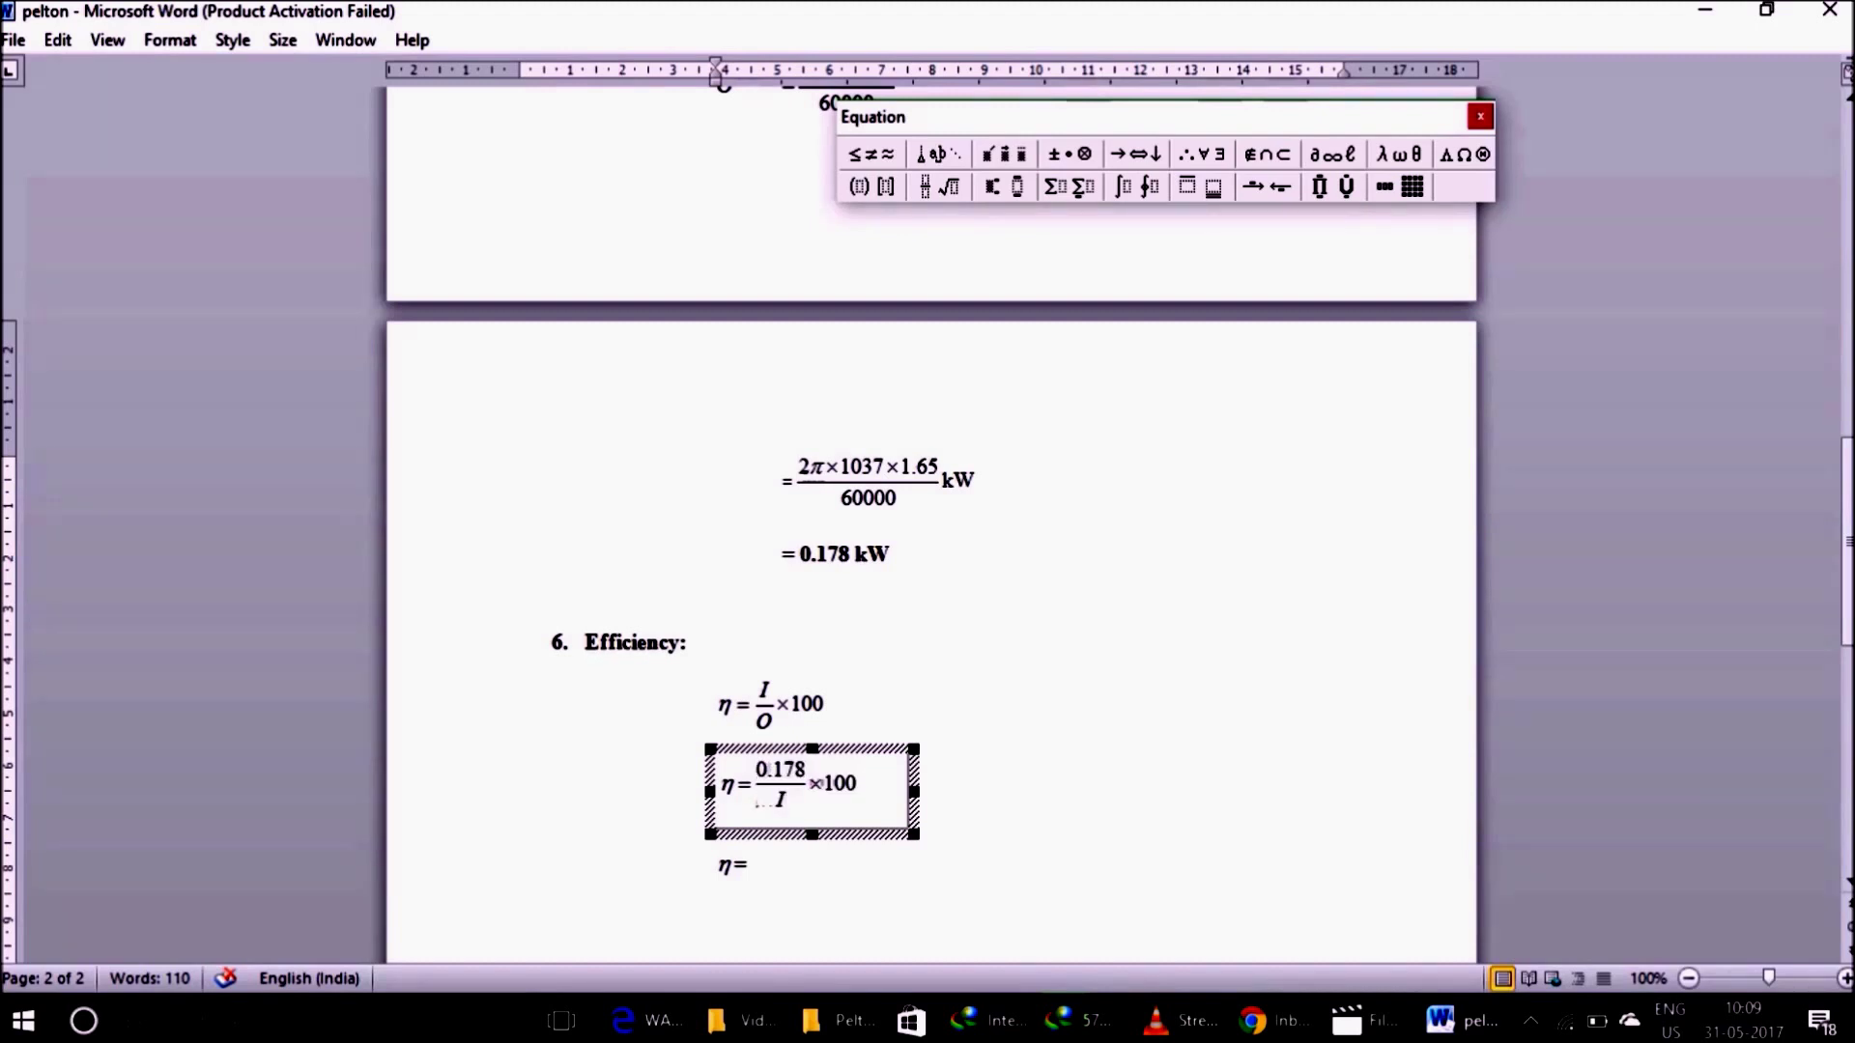
pyautogui.press('BackSpace')
pyautogui.write('0')
pyautogui.write('.390')
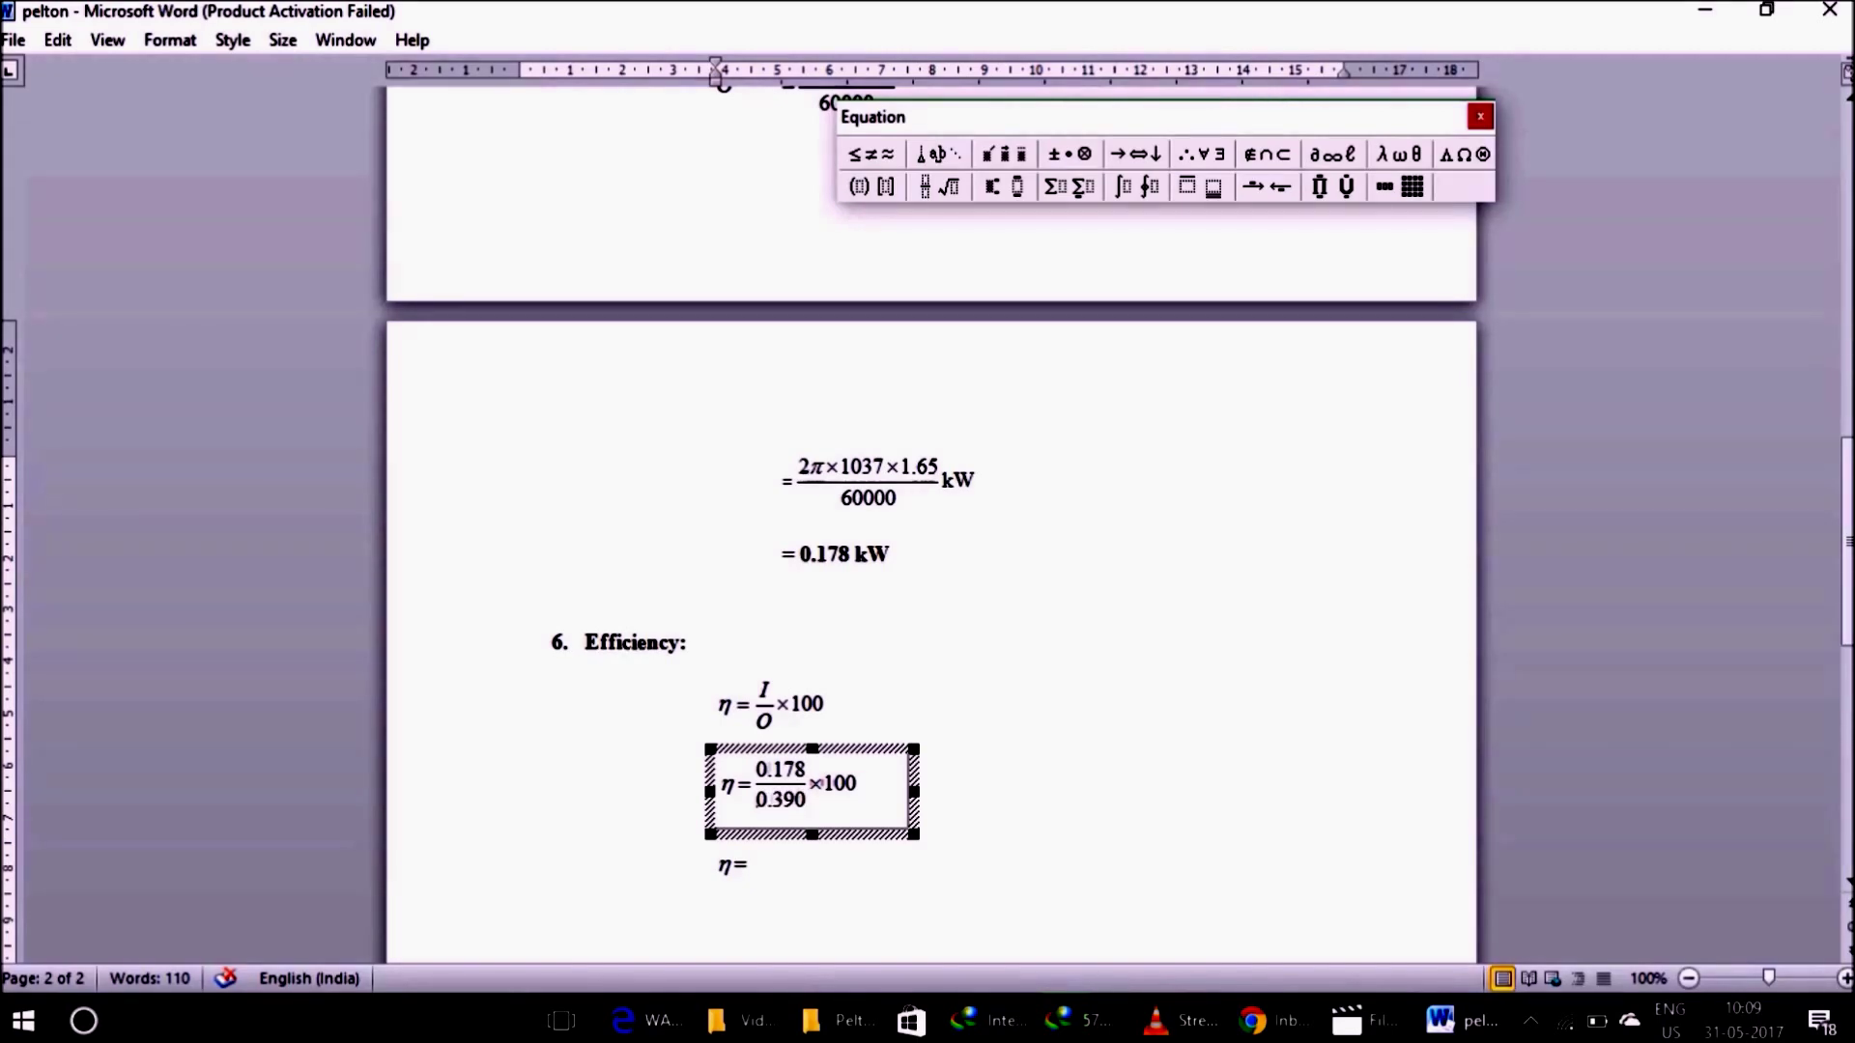
pyautogui.press('Escape')
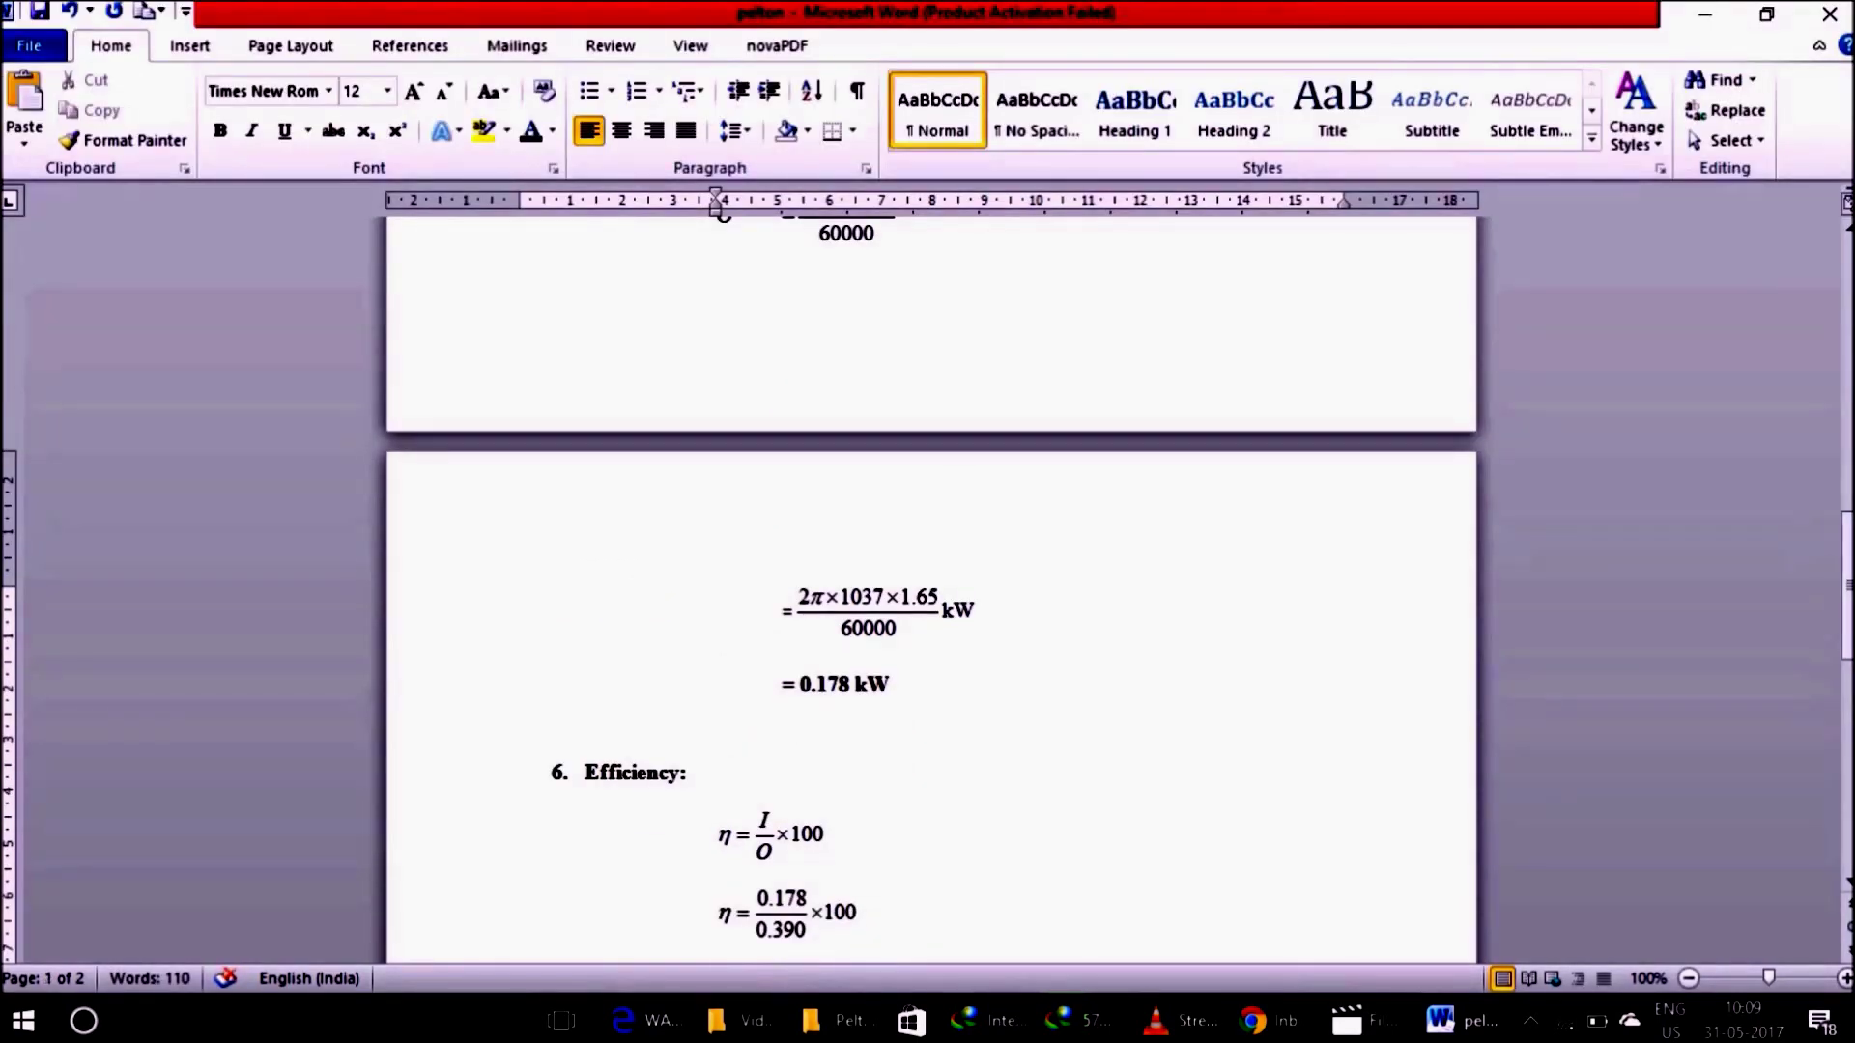
pyautogui.doubleClick(788, 834)
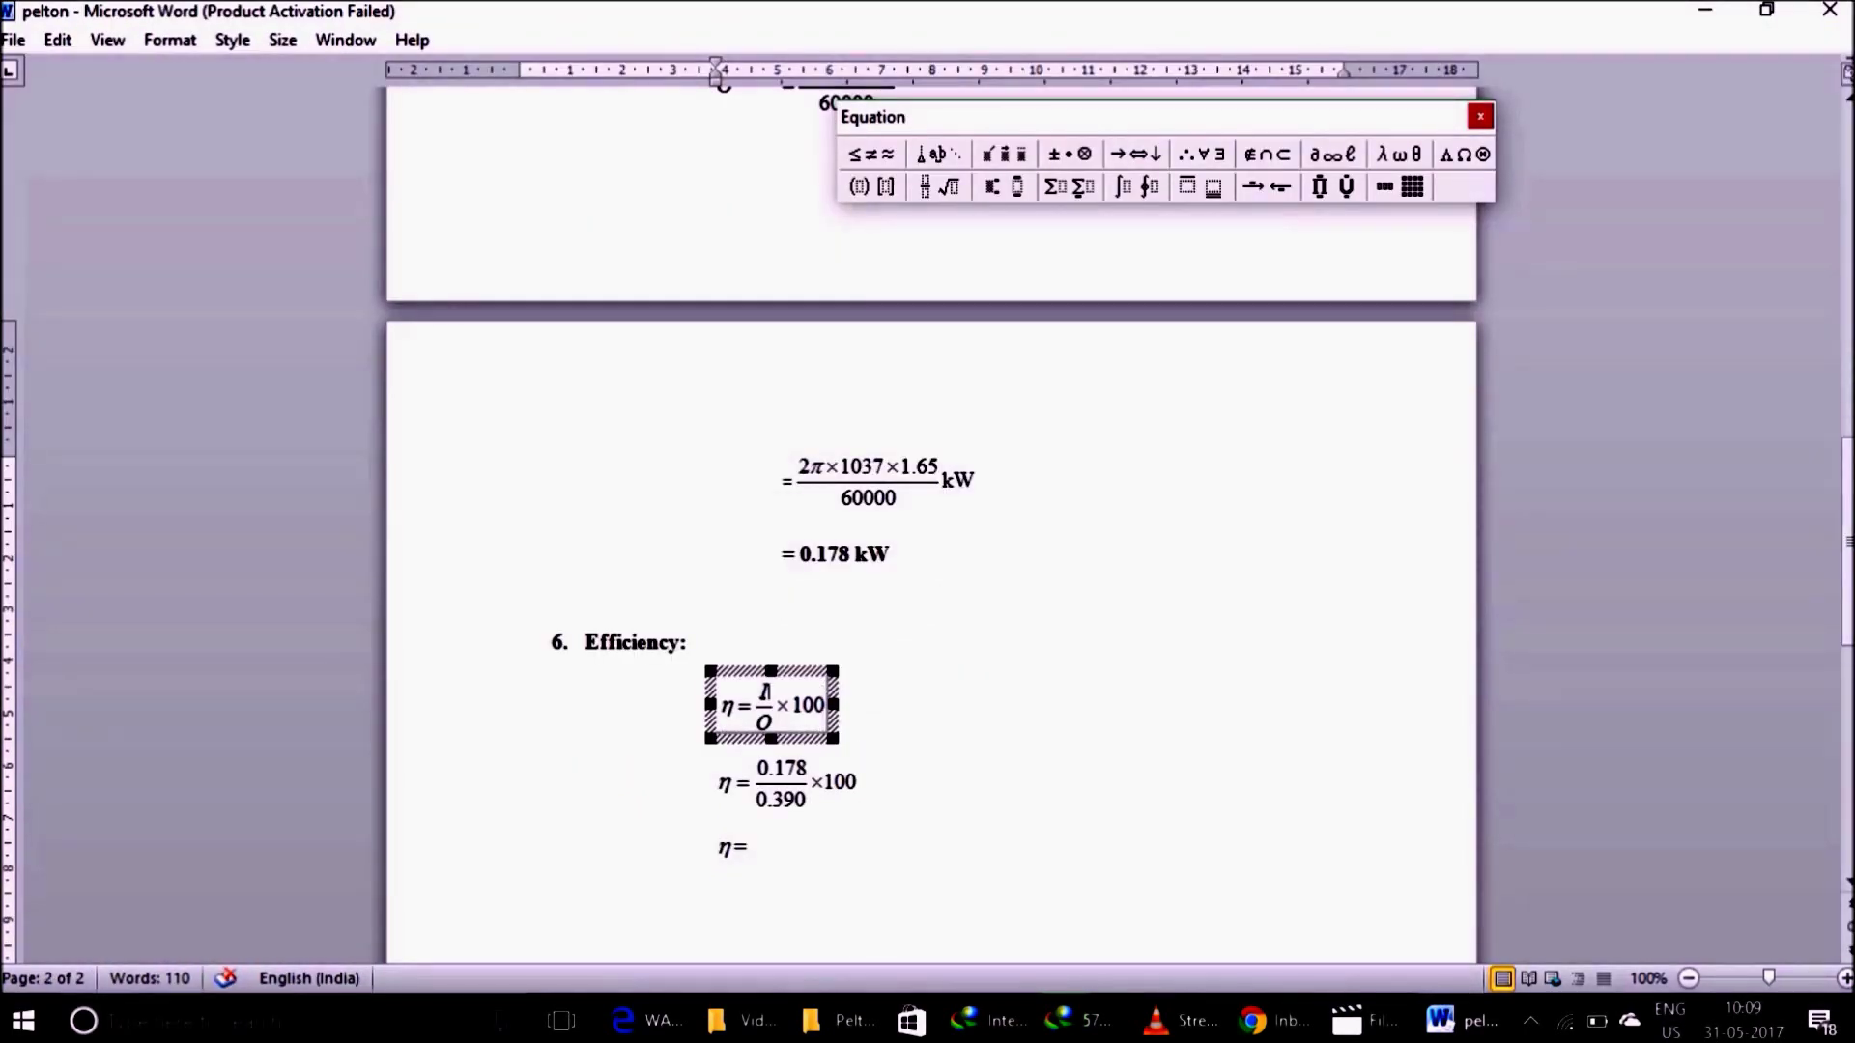
# Step: Correct the first efficiency equation to η = O/I × 100
pyautogui.write('O')
pyautogui.press('Tab')
pyautogui.press('BackSpace')
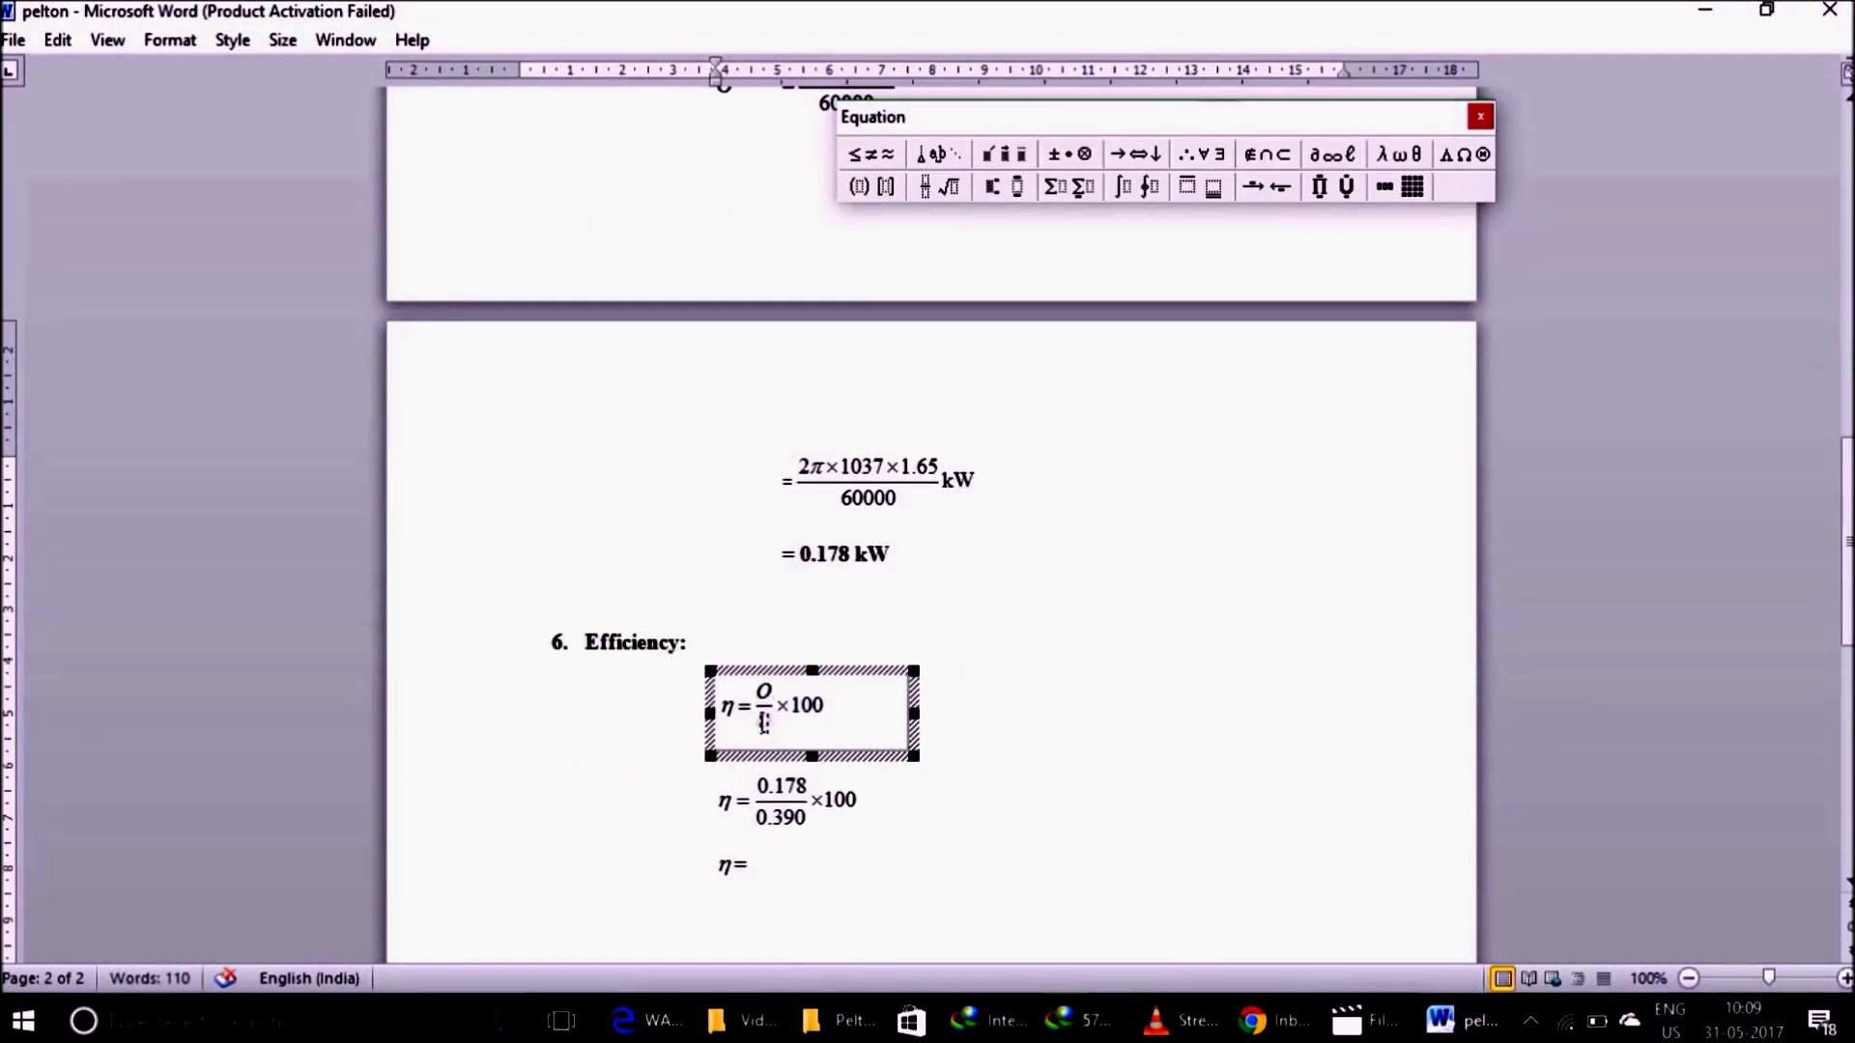
pyautogui.write('I')
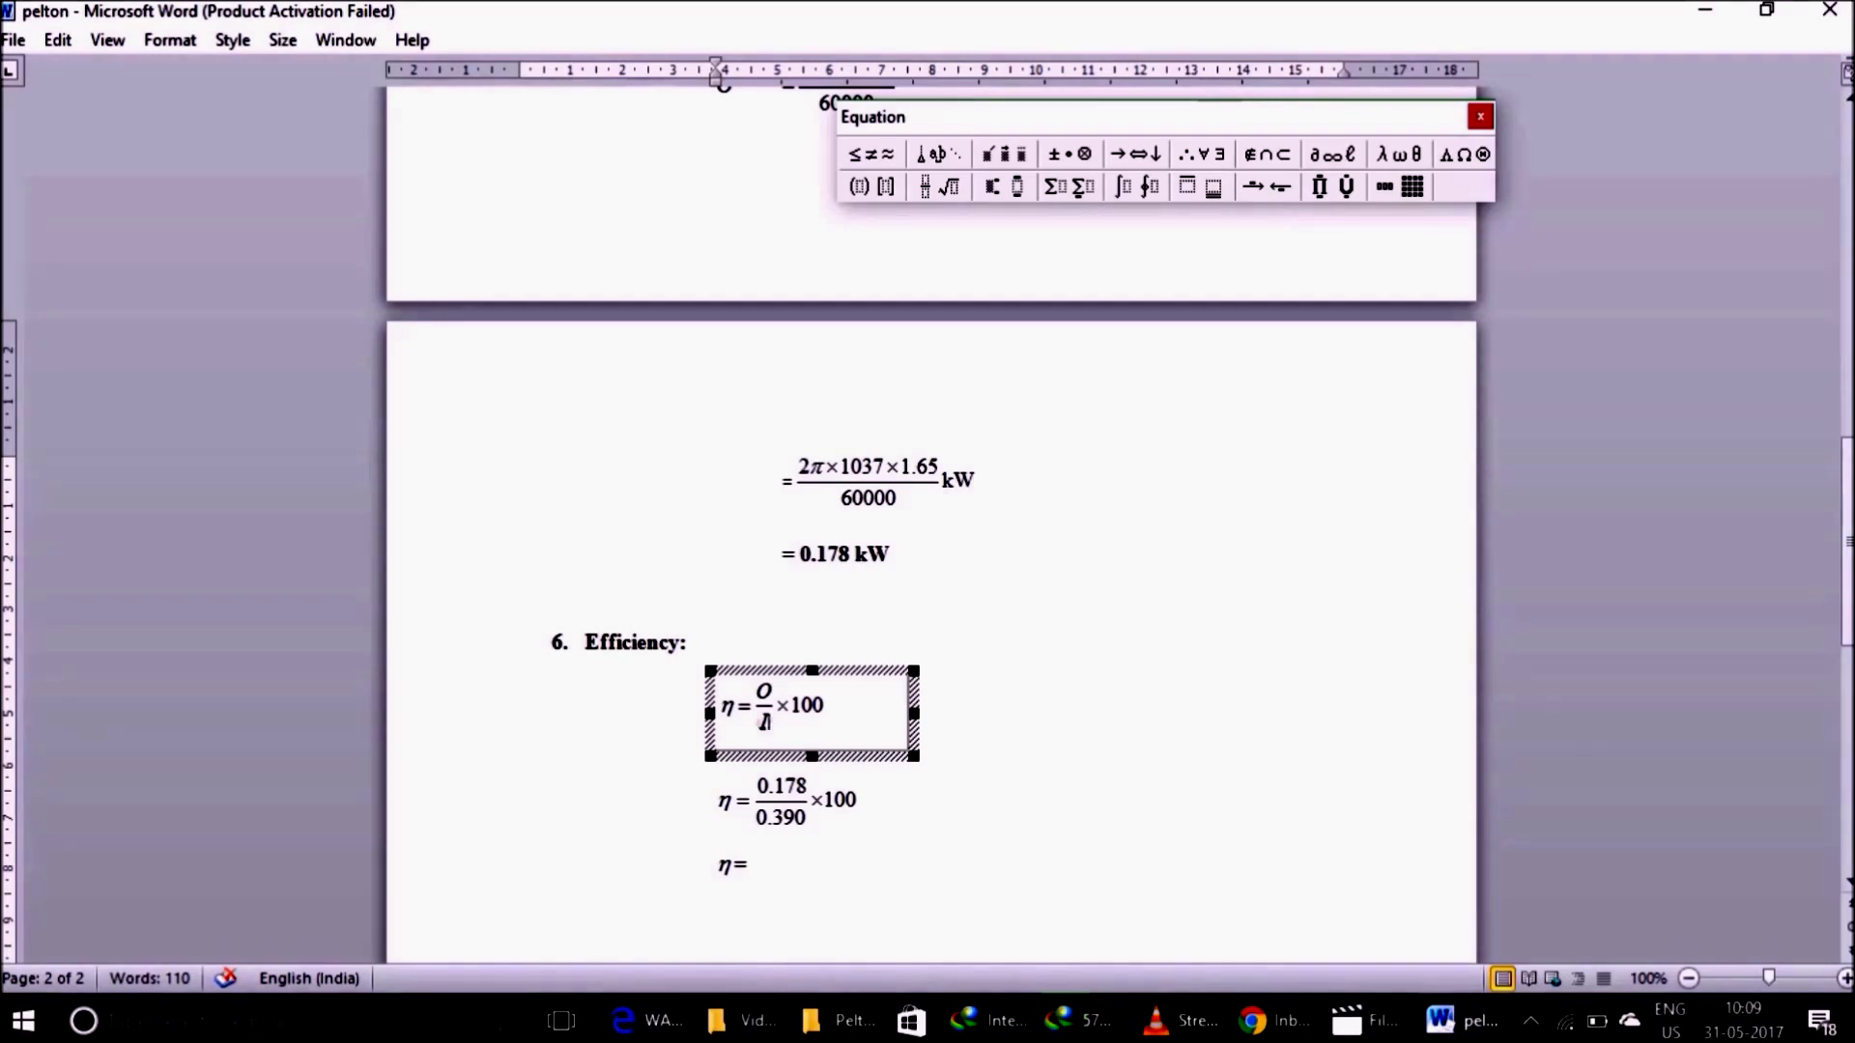
pyautogui.press('Escape')
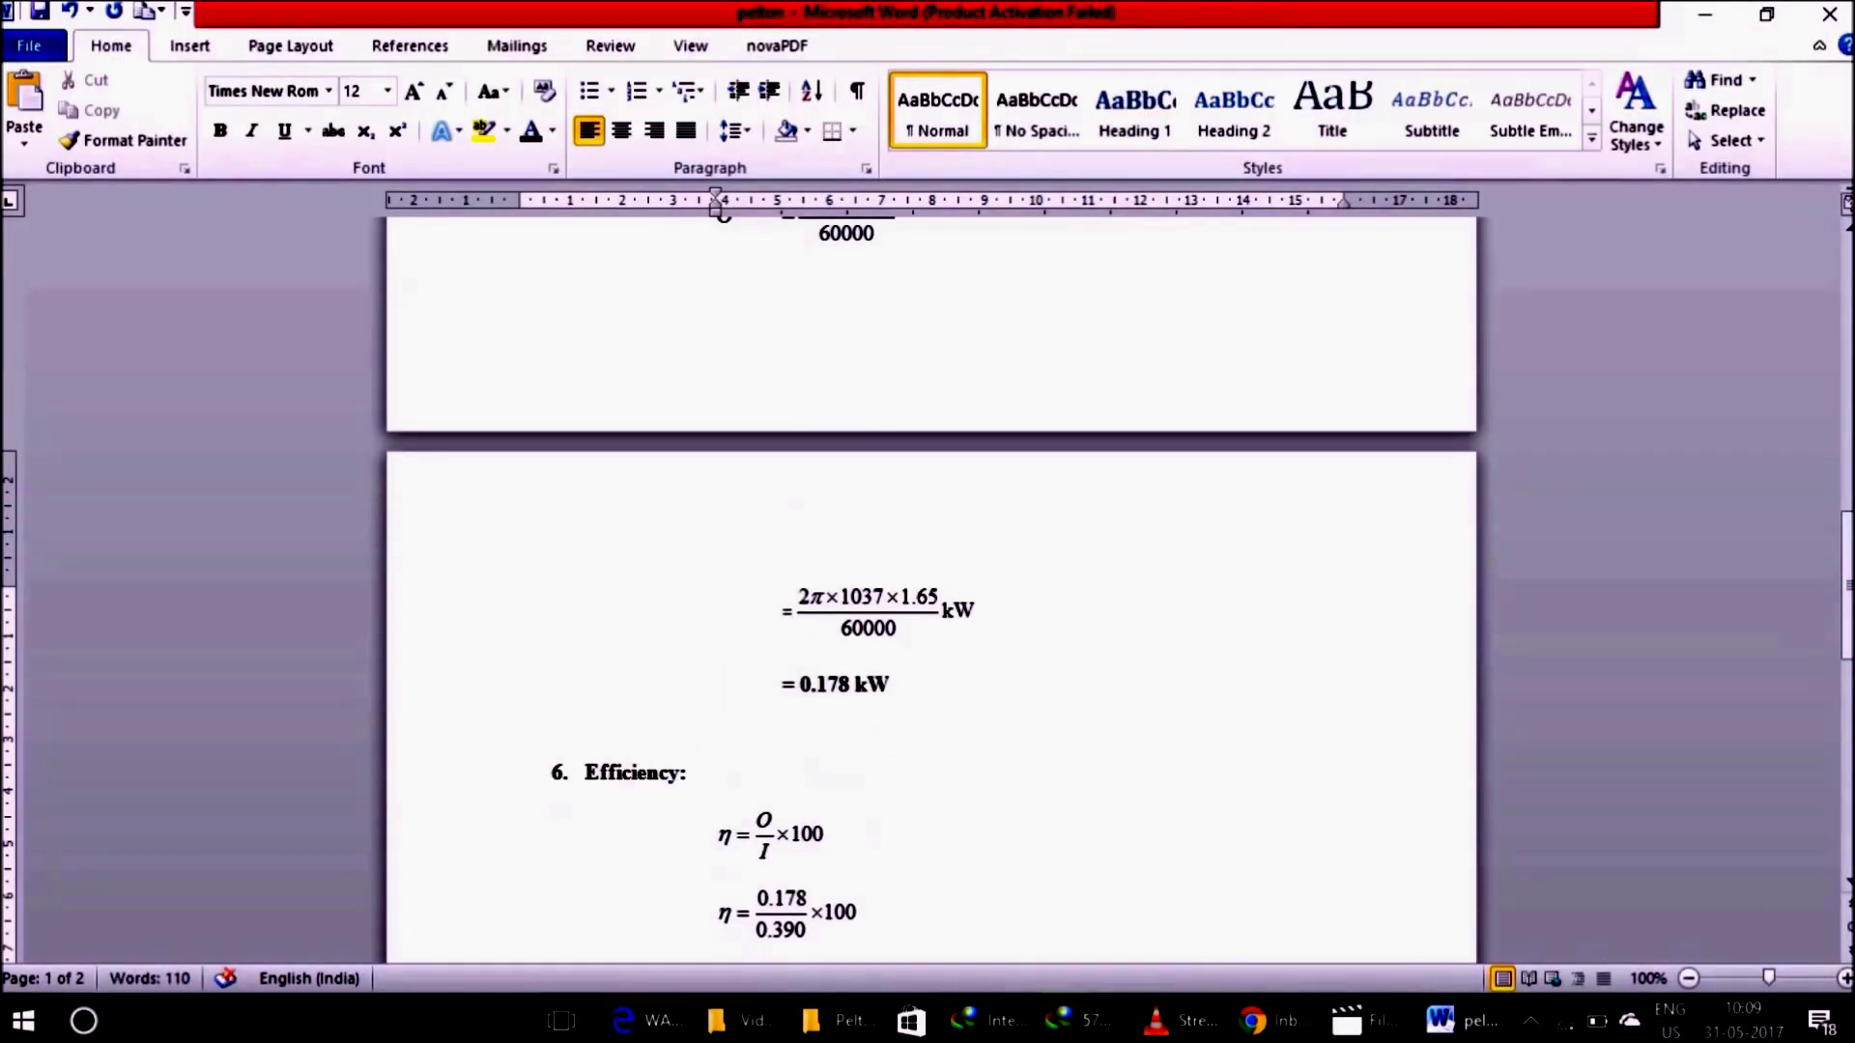
# Step: Add a bold red result line 'η= 45.64 %', save the report, and switch to VLC
pyautogui.press('Return')
pyautogui.write('η= ')
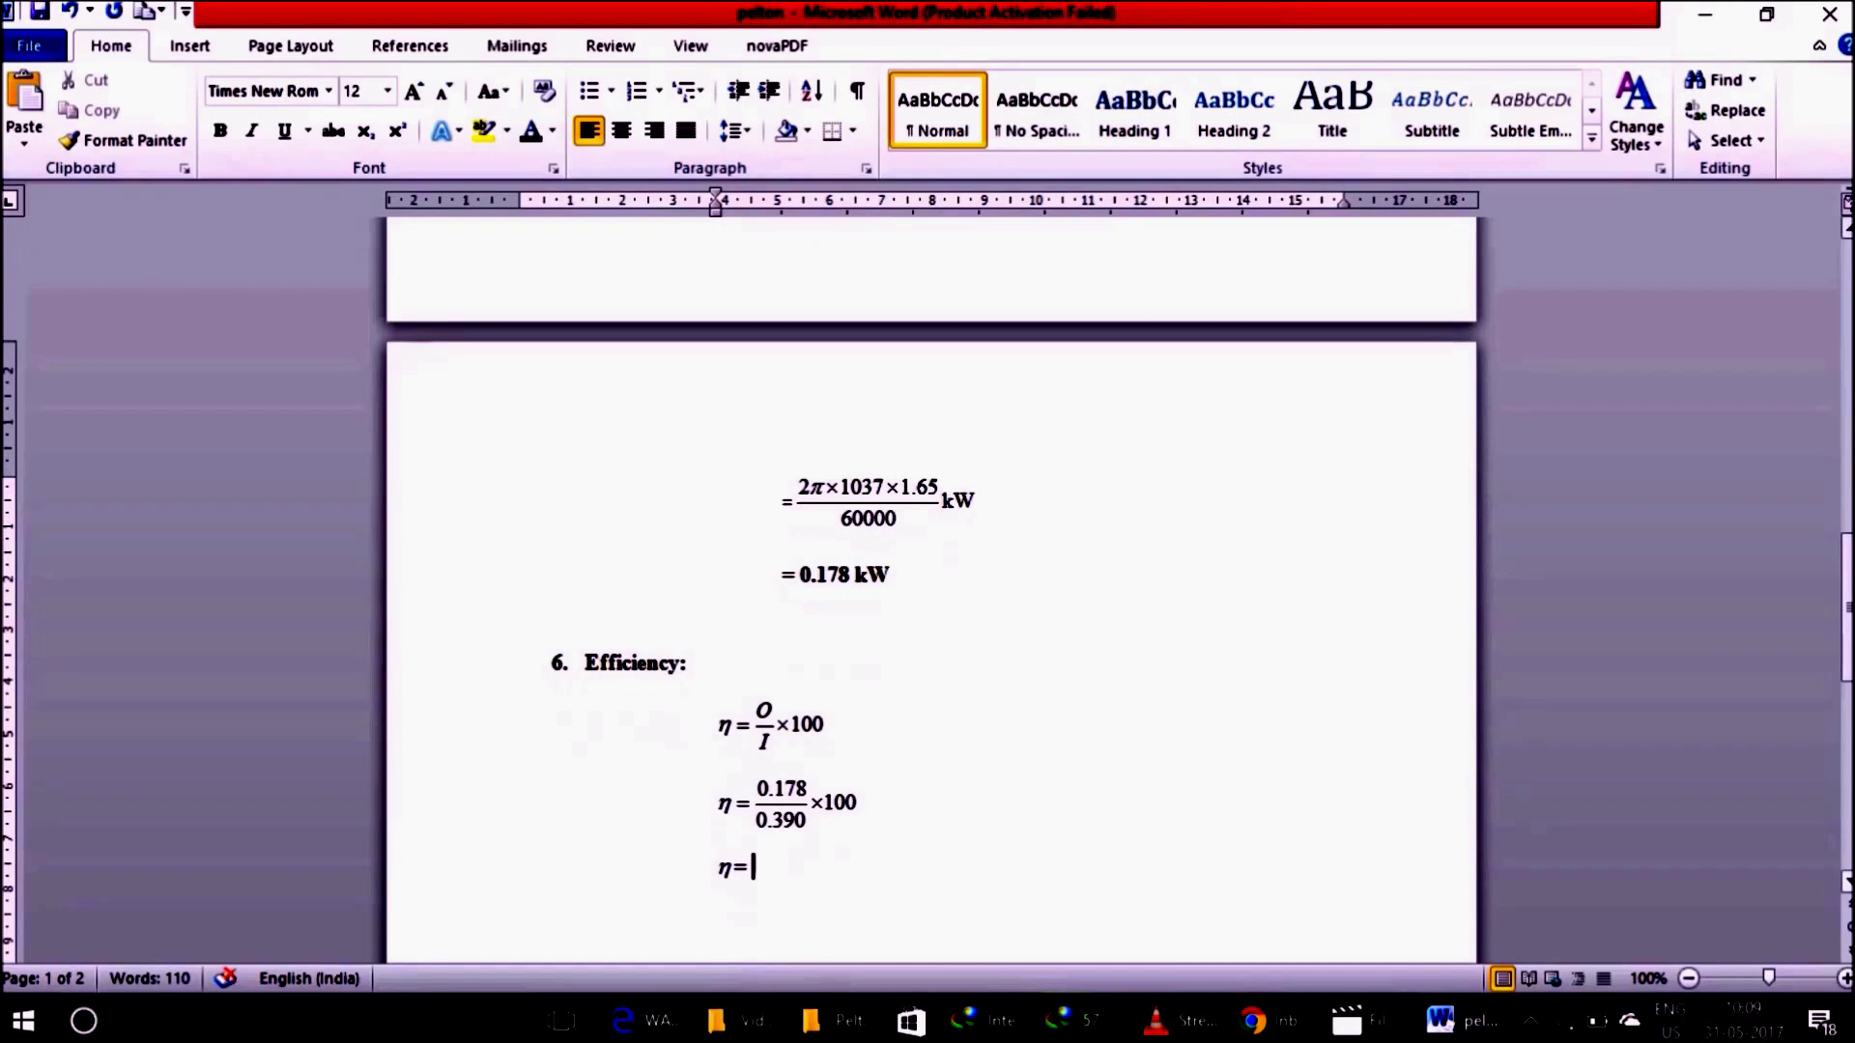
pyautogui.write('45')
pyautogui.write('.64')
pyautogui.write(' %')
pyautogui.hotkey('shift', 'Left')
pyautogui.hotkey('shift', 'Left')
pyautogui.hotkey('shift', 'Left')
pyautogui.hotkey('shift', 'Left')
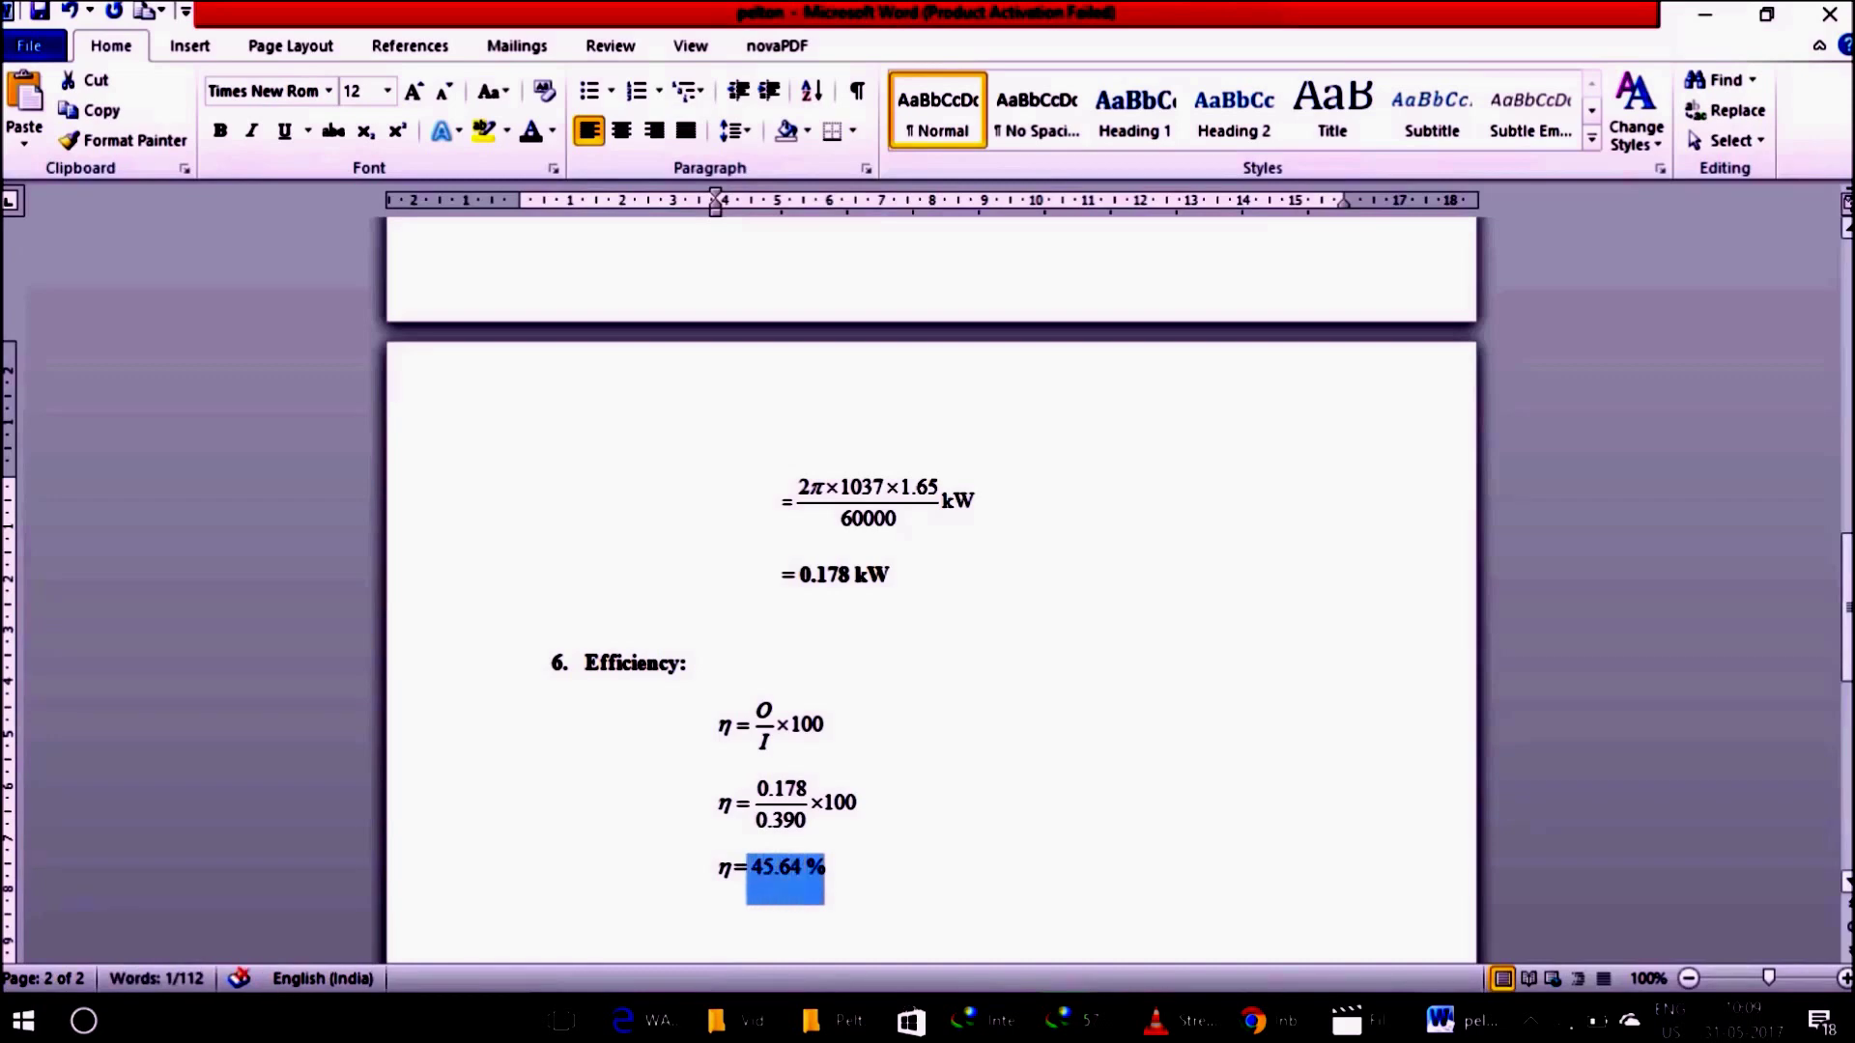
pyautogui.hotkey('shift', 'Left')
pyautogui.hotkey('shift', 'Left')
pyautogui.hotkey('ctrl', 'b')
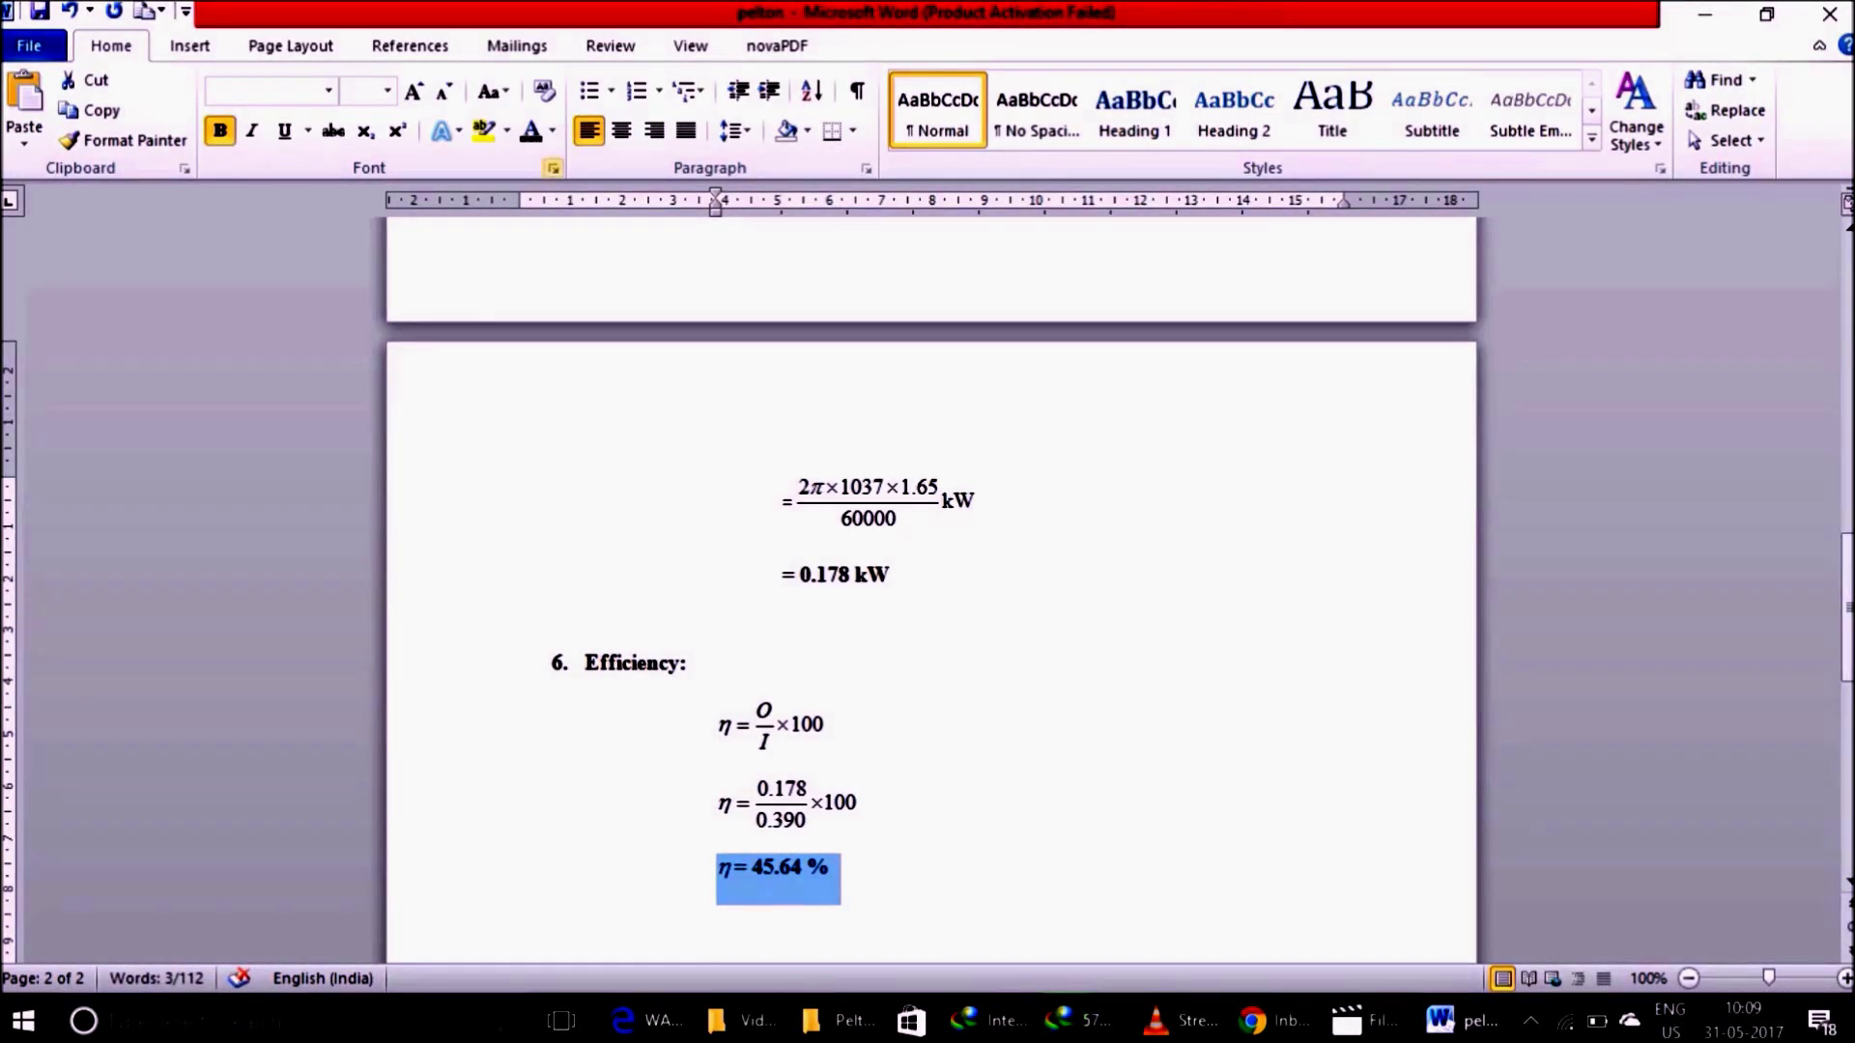
pyautogui.click(552, 131)
pyautogui.click(553, 363)
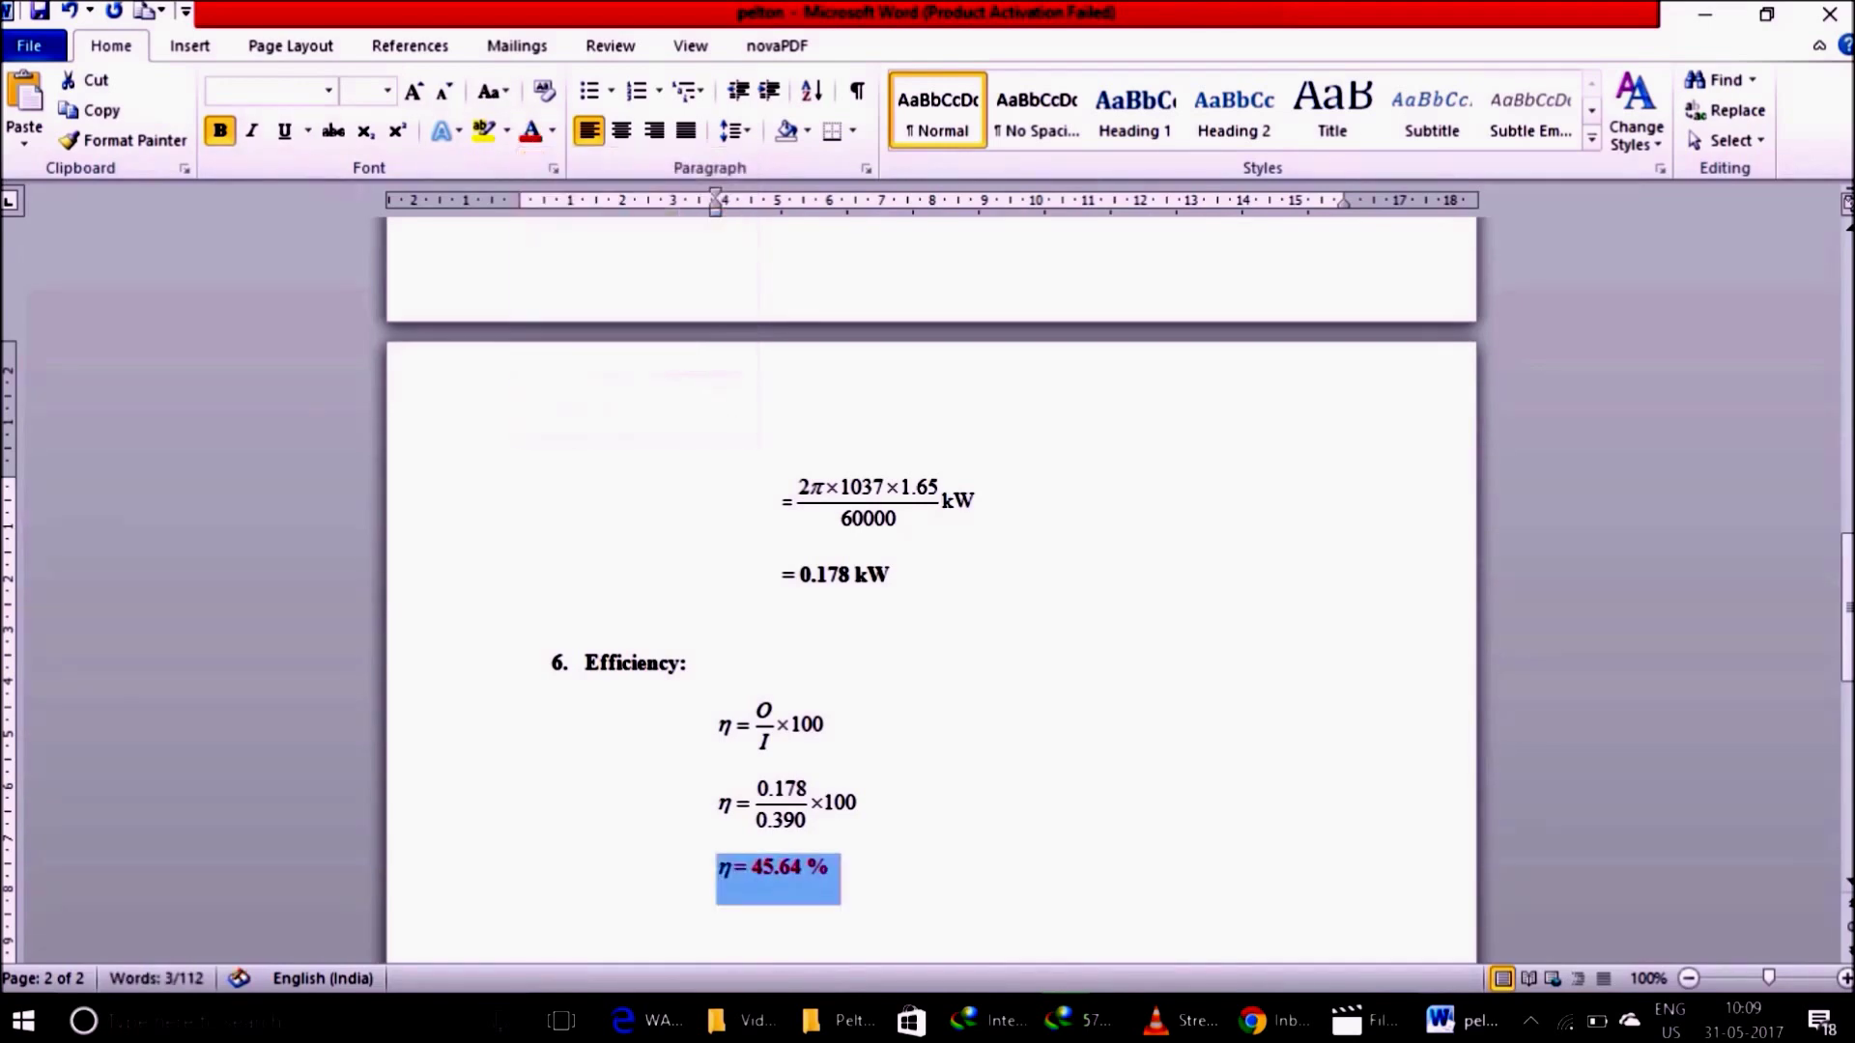
pyautogui.press('End')
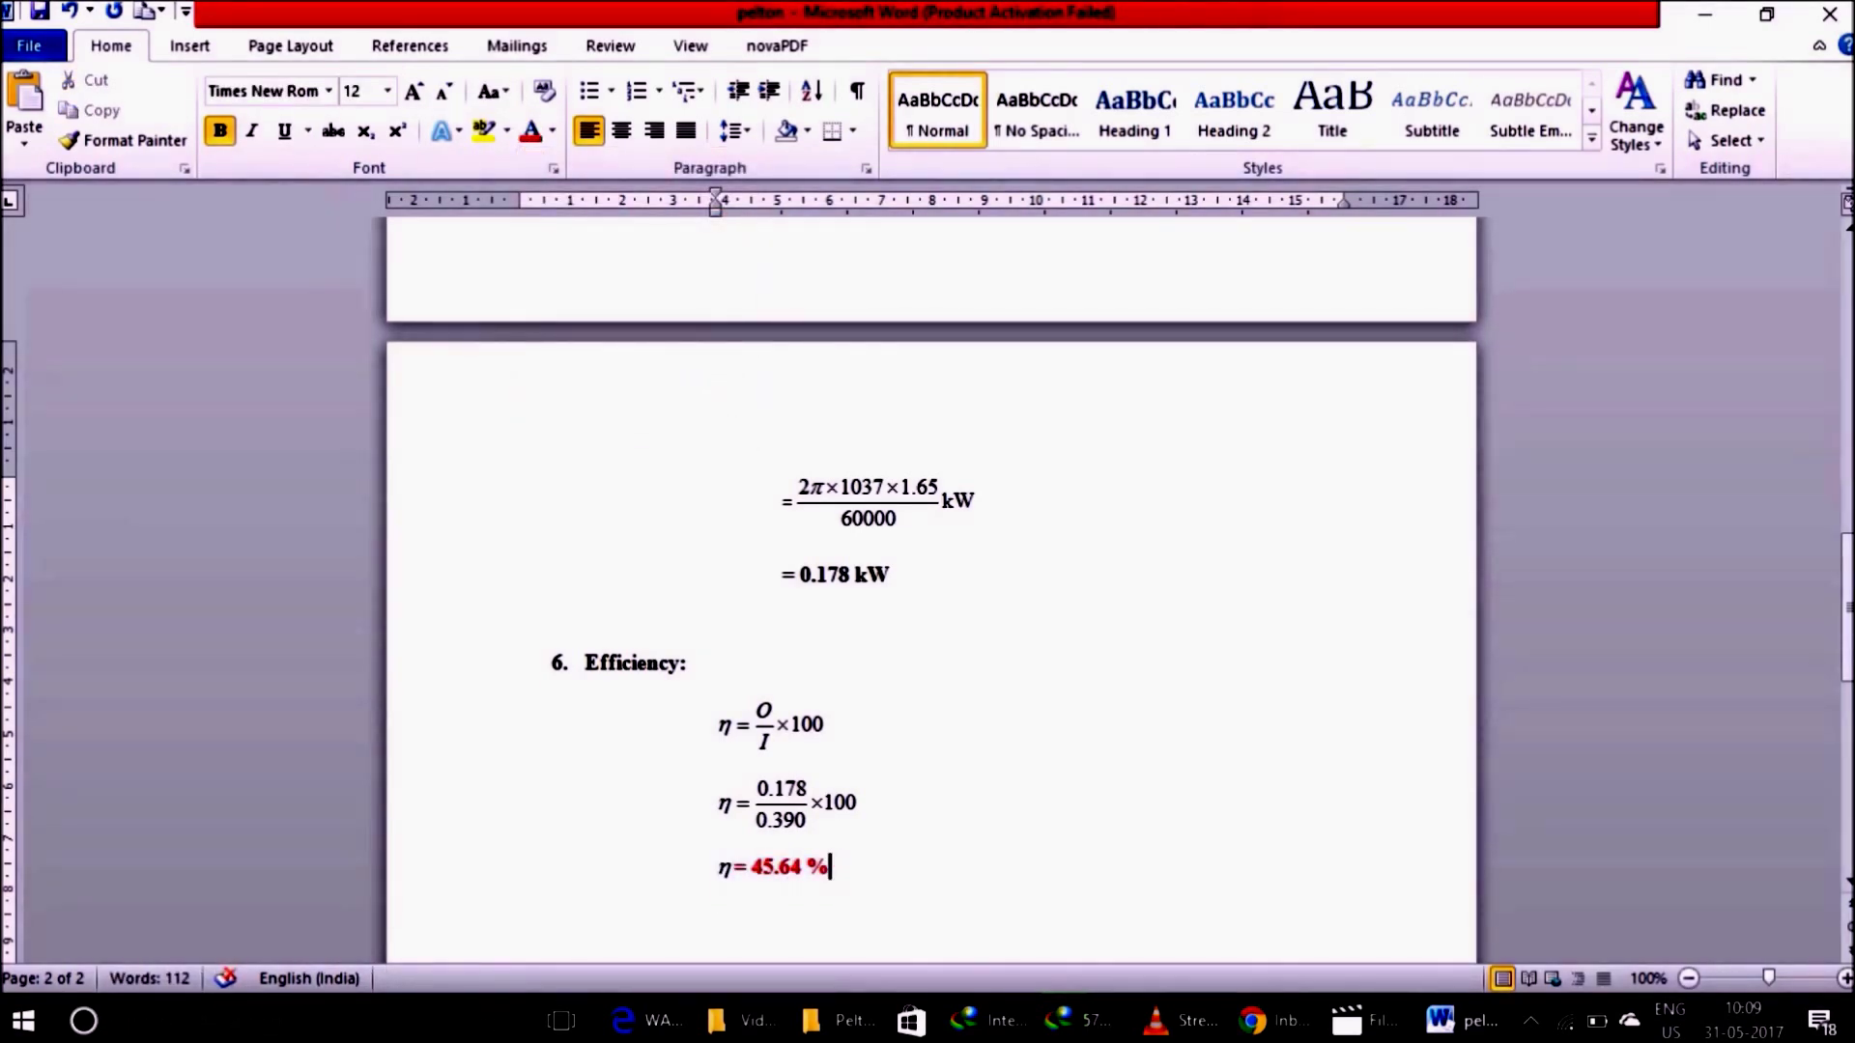
pyautogui.hotkey('ctrl', 's')
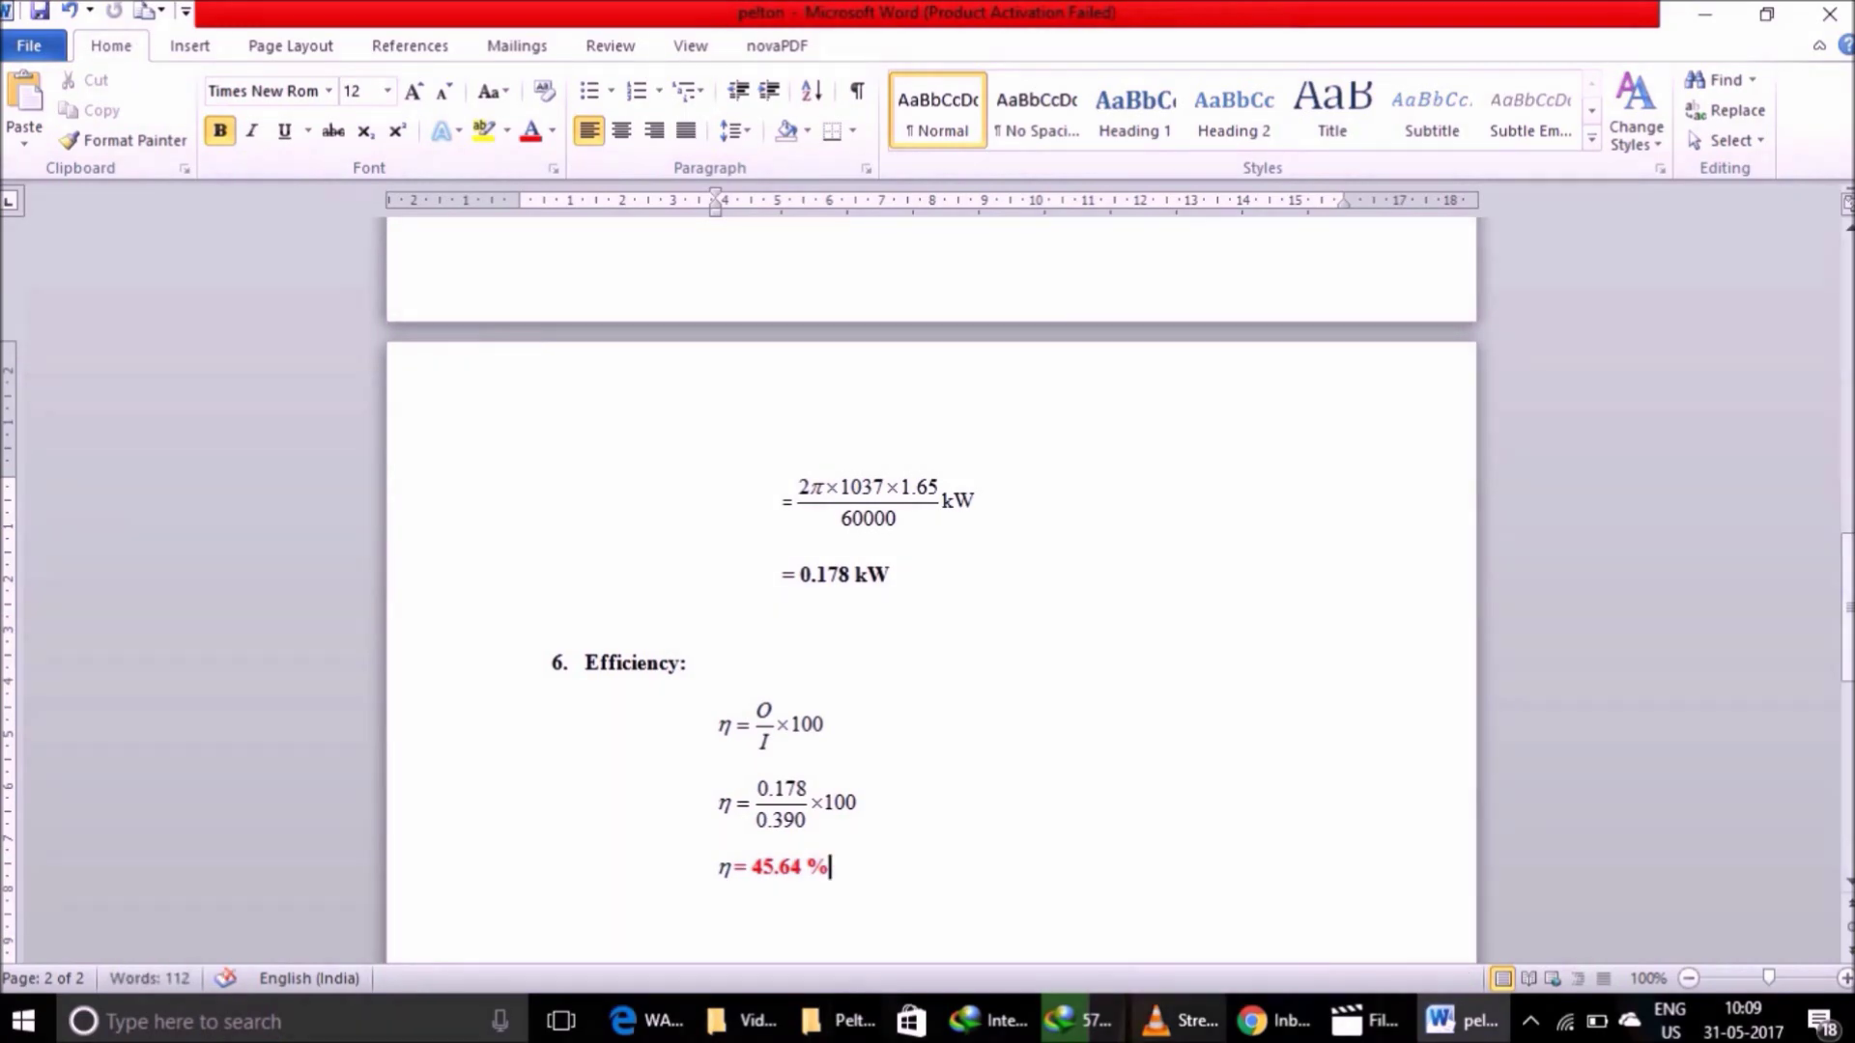
pyautogui.click(1174, 1020)
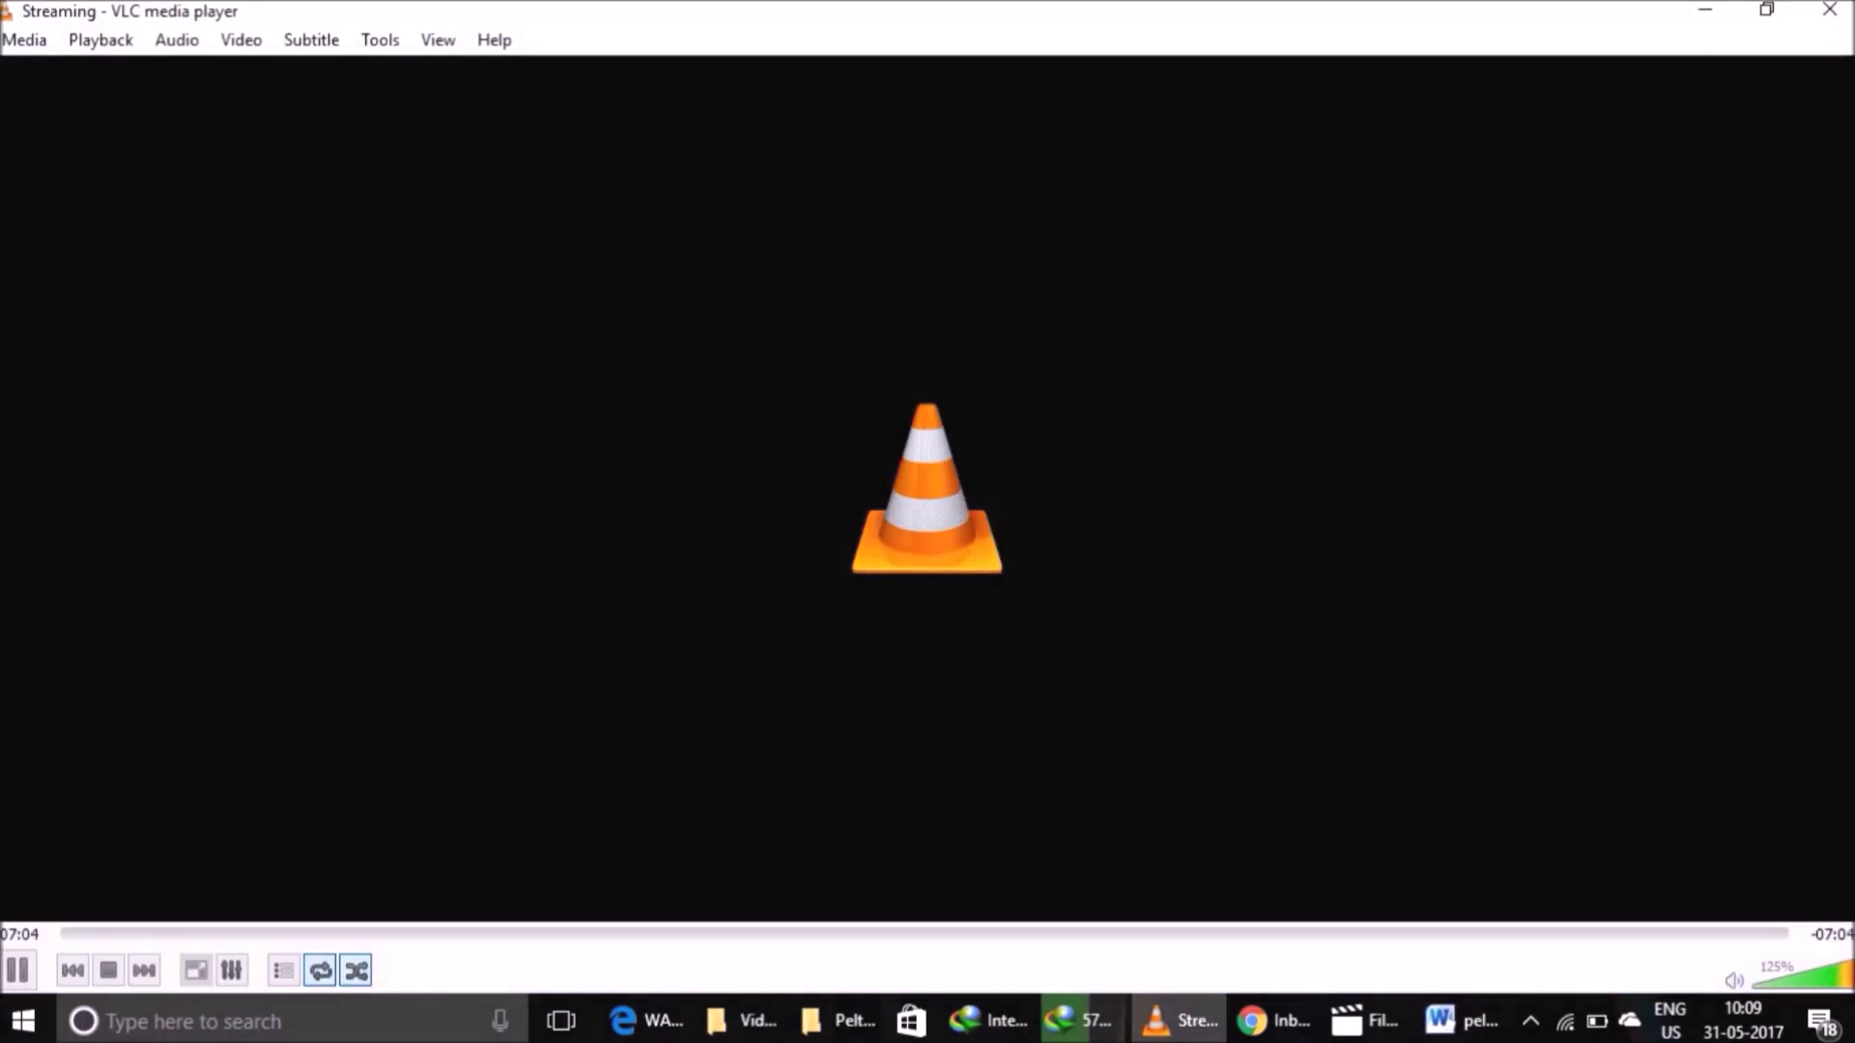